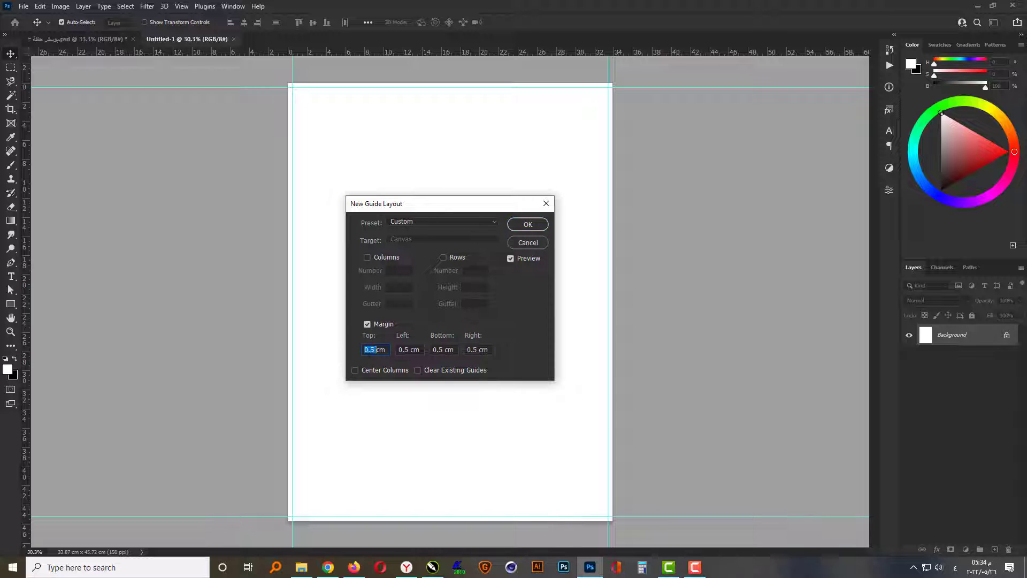
- Set the new guide layout's margins to 1 cm on all four sides and create the guides
type("1")
key("Tab")
type("1")
key("Tab")
type("1")
key("Tab")
type("1")
key("Return")
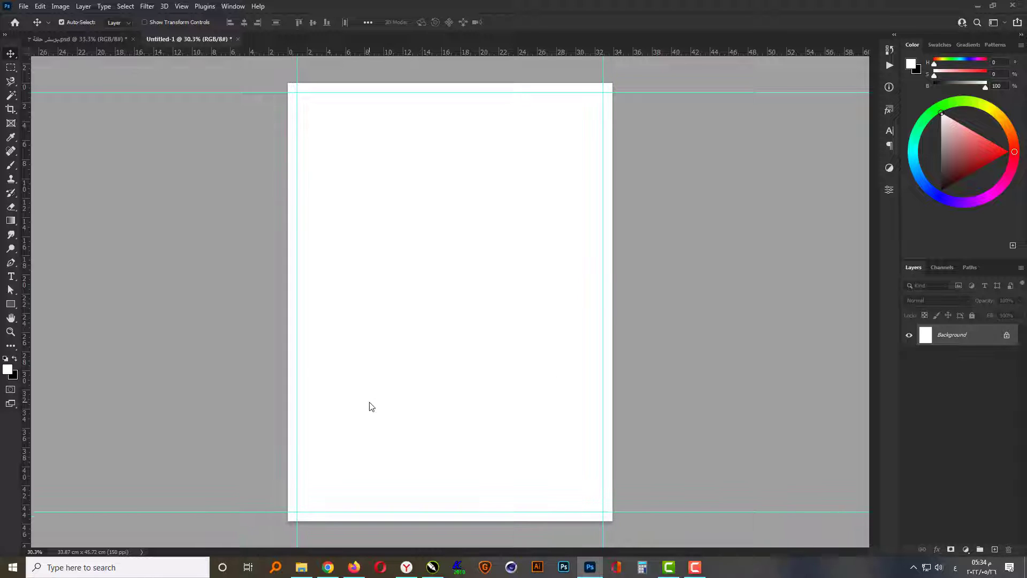
- Add a solid black colour fill layer (RGB 0, 0, 0) above the background and lock it
left_click(966, 549)
left_click(983, 364)
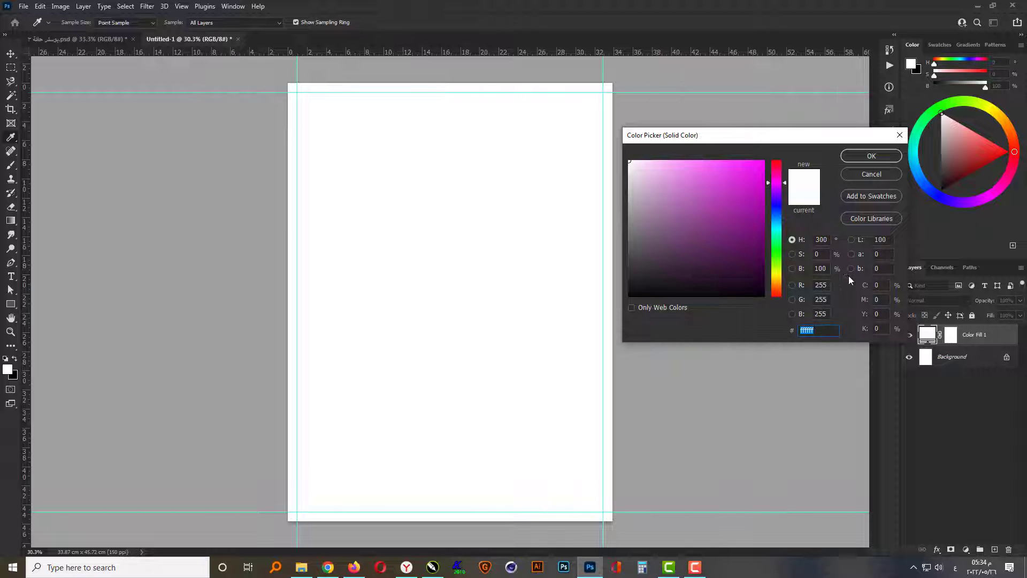
double_click(826, 285)
type("00")
key("Tab")
type("0")
key("Tab")
type("0")
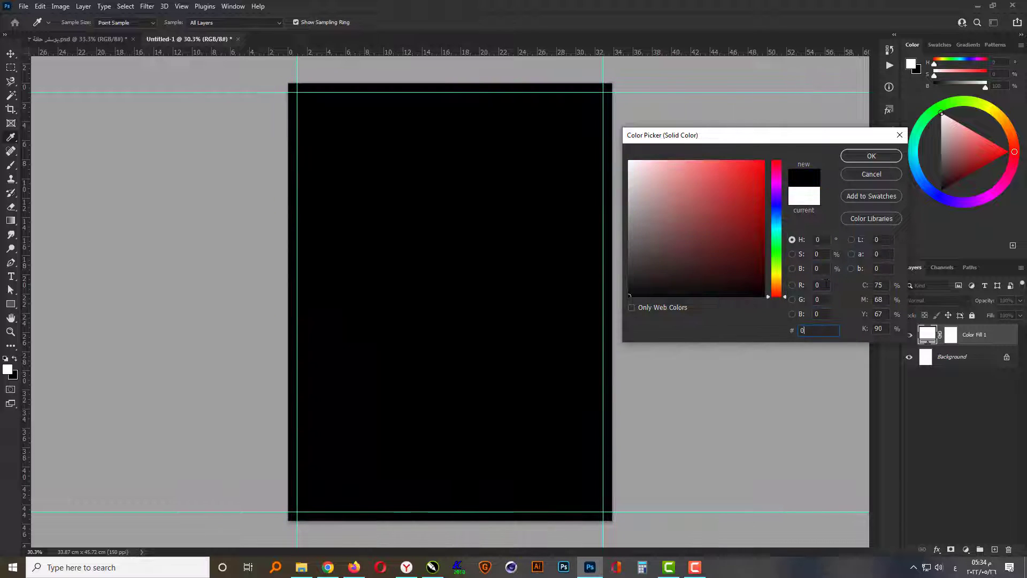
key("Return")
left_click(972, 315)
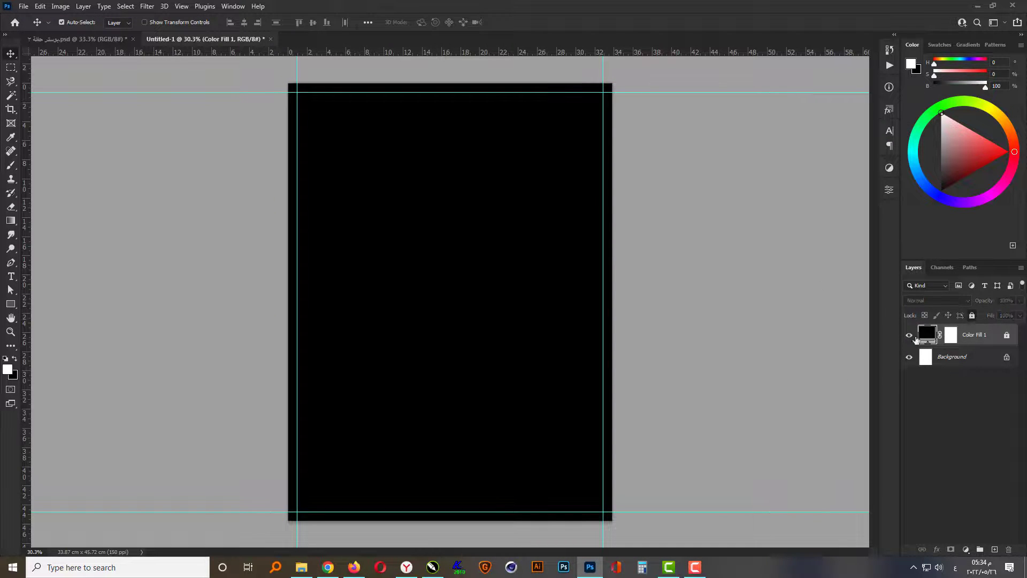
left_click(801, 369)
- Place the istockphoto smoke image from the Desktop folder along the poster's lower edge, enlarged to about 814% and stretched upward
left_click(306, 567)
left_click_drag(135, 176, 445, 435)
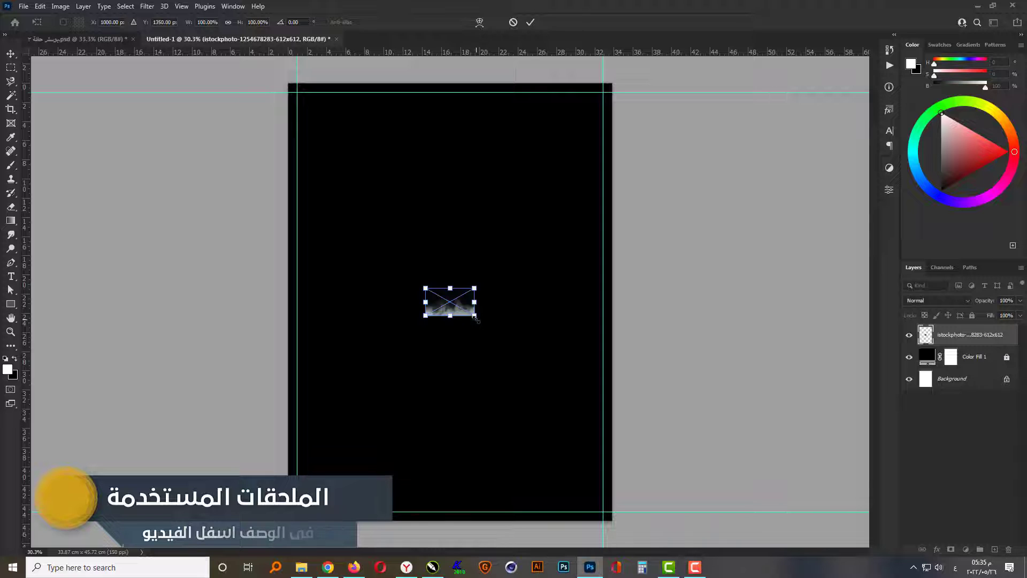
left_click_drag(475, 317, 653, 416)
left_click_drag(484, 370, 461, 476)
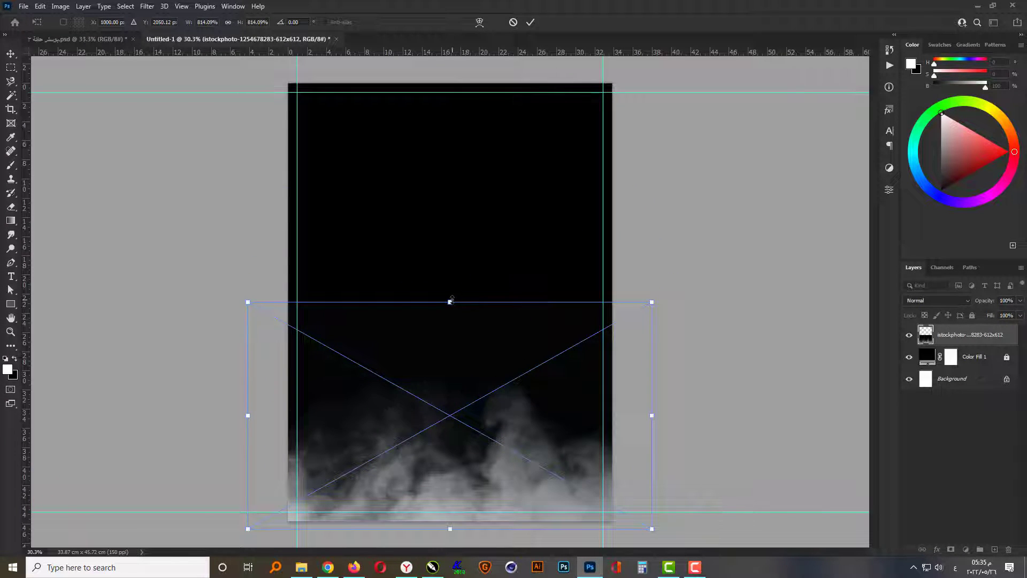
left_click_drag(451, 301, 449, 223)
key("Return")
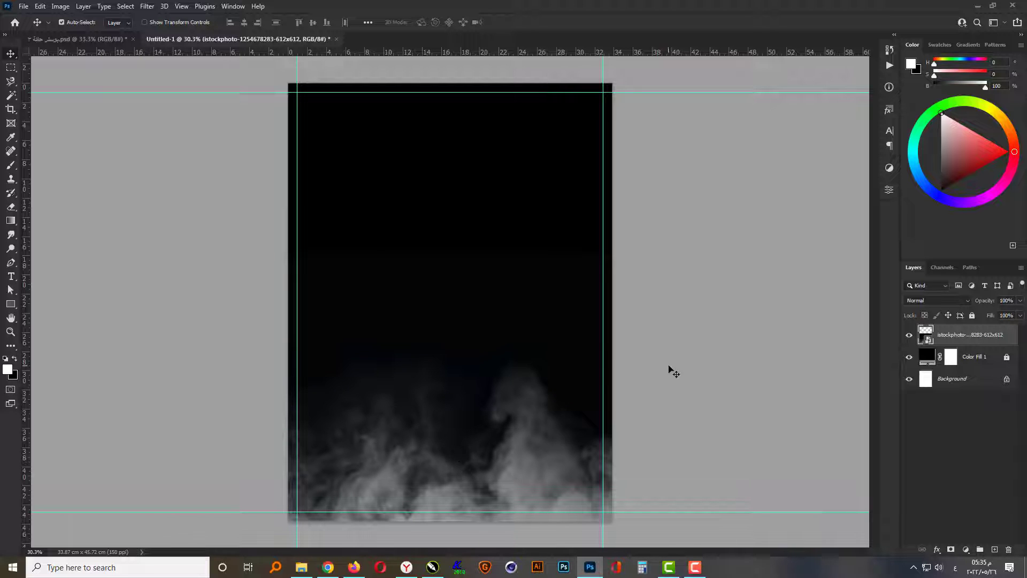
- Place the speaker dj image from the Desktop folder in the upper right part of the poster
left_click(302, 567)
left_click(291, 190)
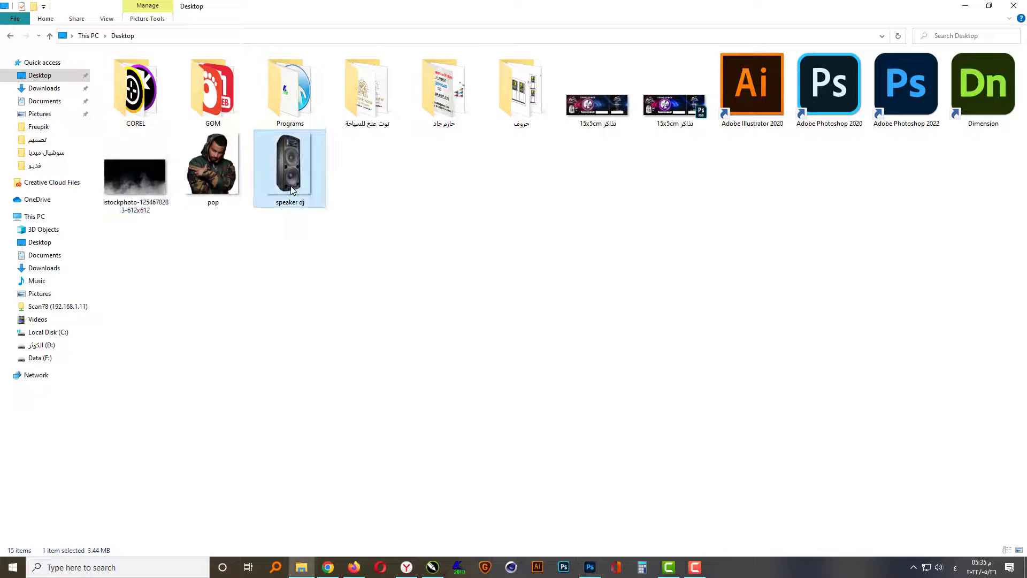
left_click_drag(285, 157, 536, 240)
key("Return")
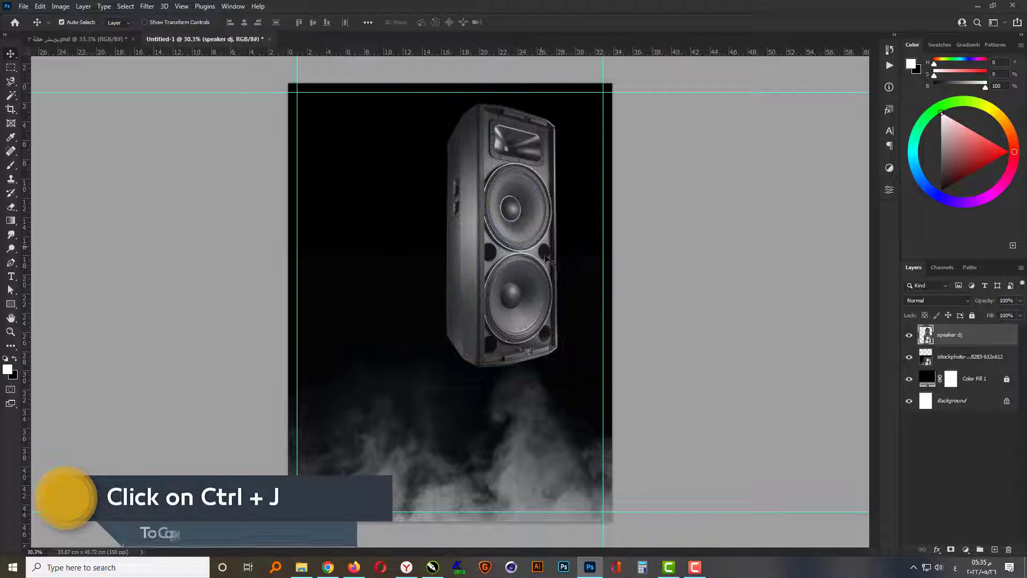
- Duplicate the speaker layer, flip the copy horizontally and place it to the left of the original
key("ctrl+j")
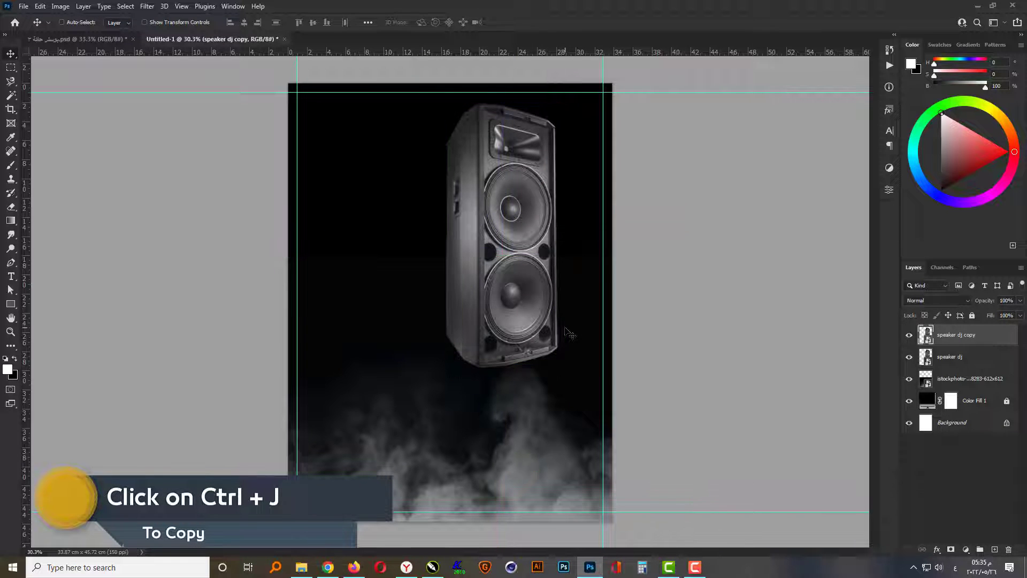
key("ctrl+t")
right_click(533, 251)
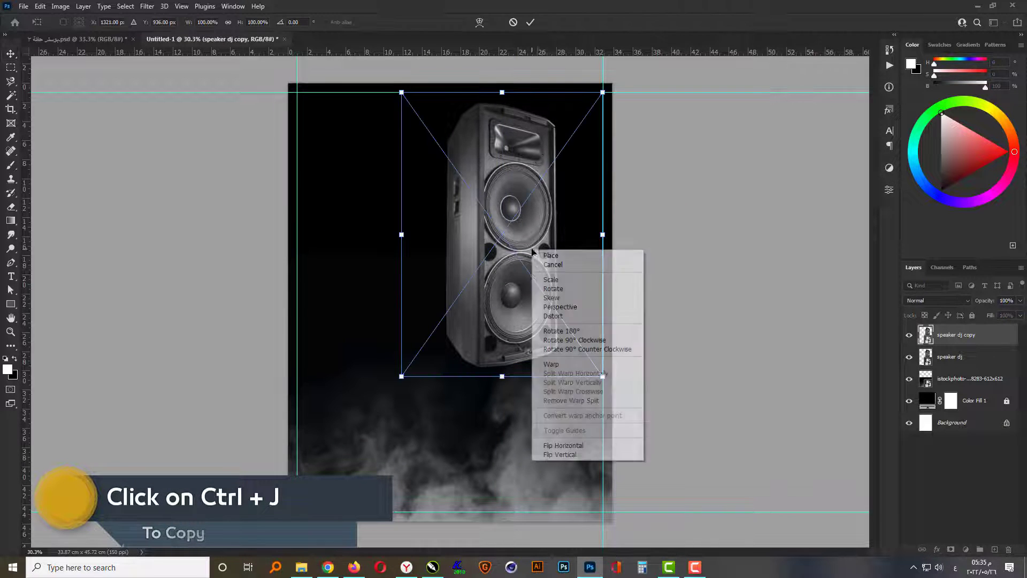
left_click(563, 445)
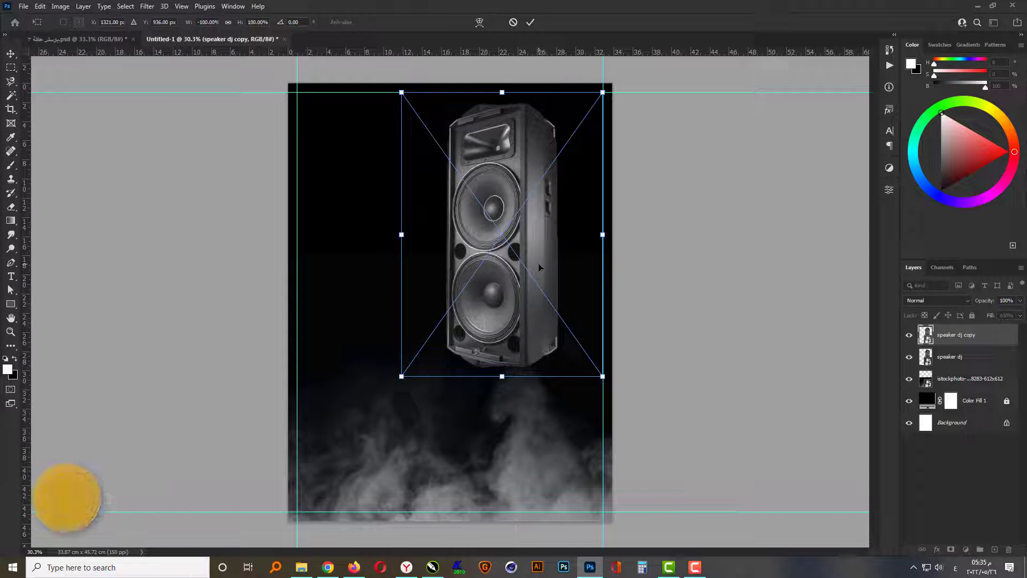
left_click_drag(532, 259, 423, 250)
key("Return")
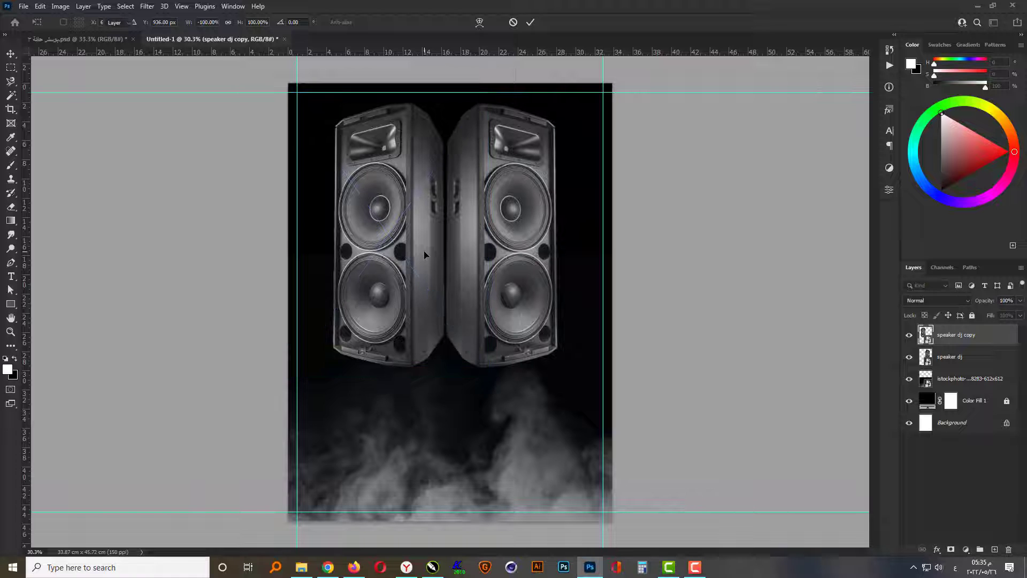
- Nudge the flipped speaker copy to the right until the inner sides of both speakers meet without a gap
scroll(413, 163, "up", 3)
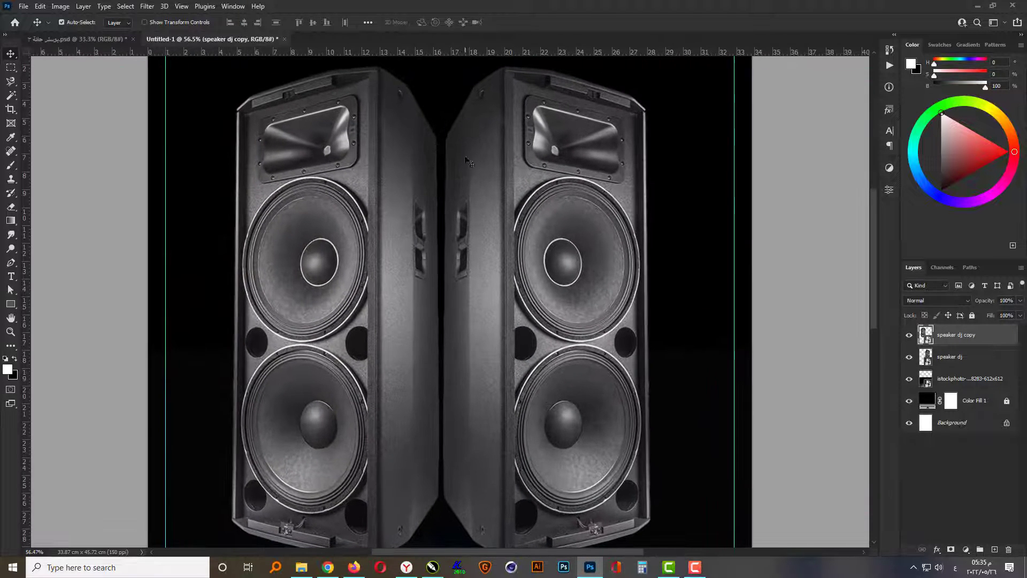
key("Right")
key("Right")
key("shift+Right")
key("shift+Right")
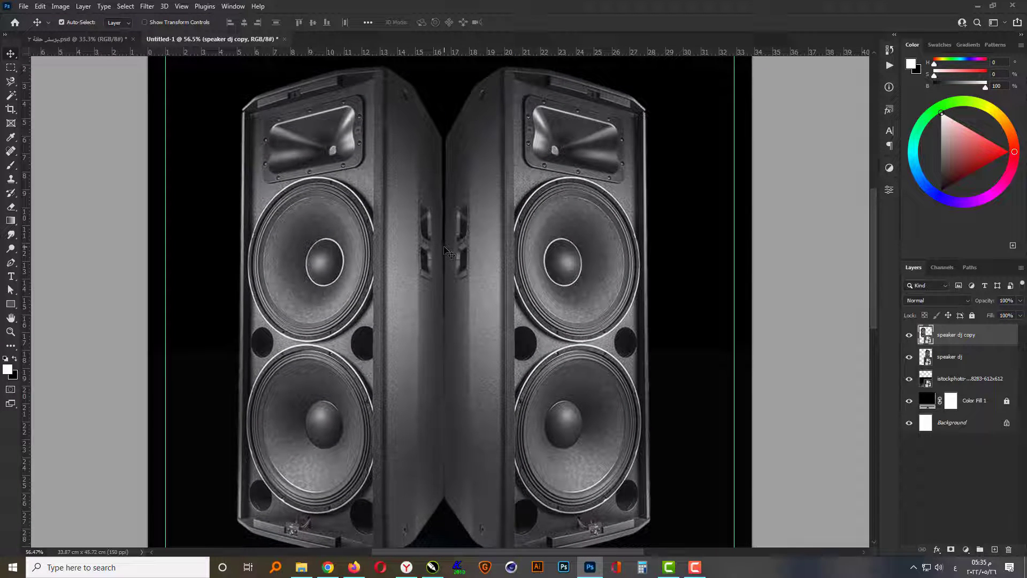
key("Right")
key("Right")
key("Right")
key("Right")
key("Right")
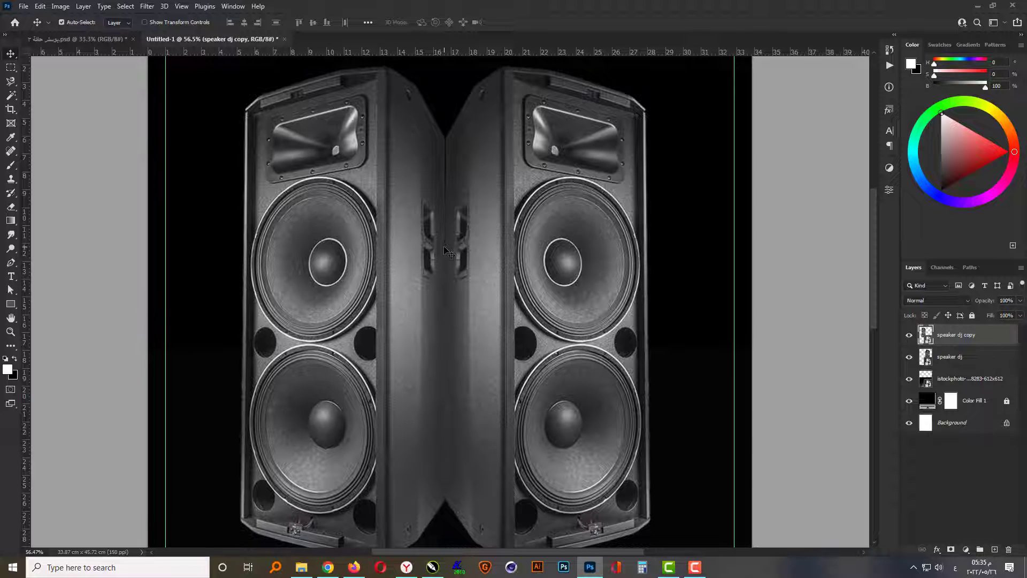
key("Right")
key("Right")
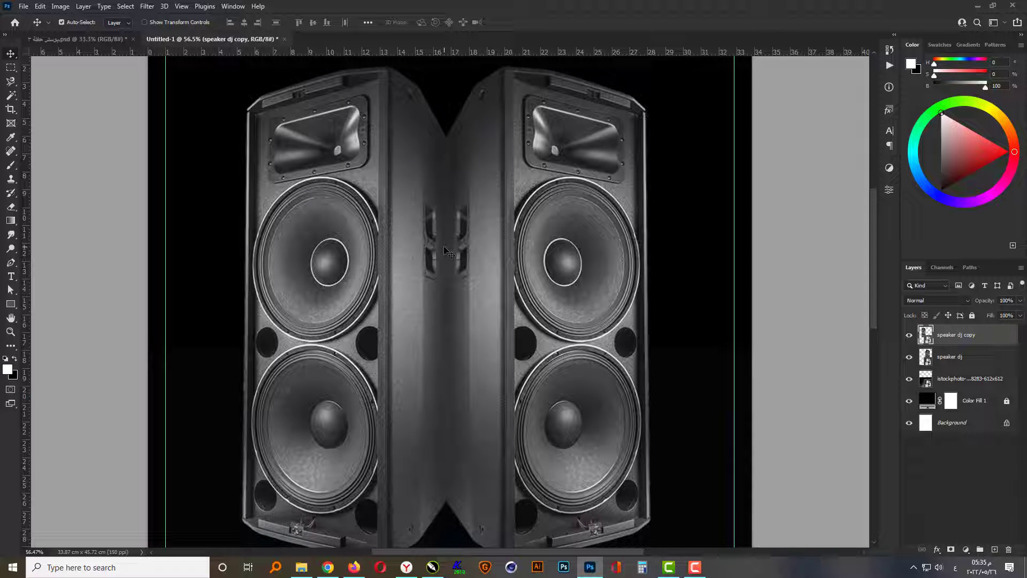
key("Right")
key("Right")
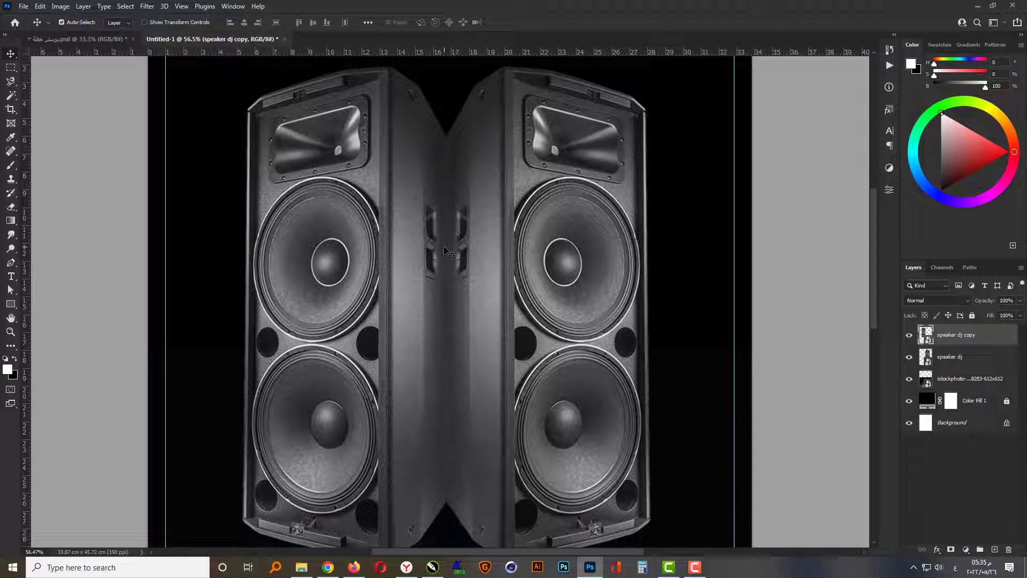
- Combine both speaker layers into a single smart object
scroll(507, 256, "down", 4)
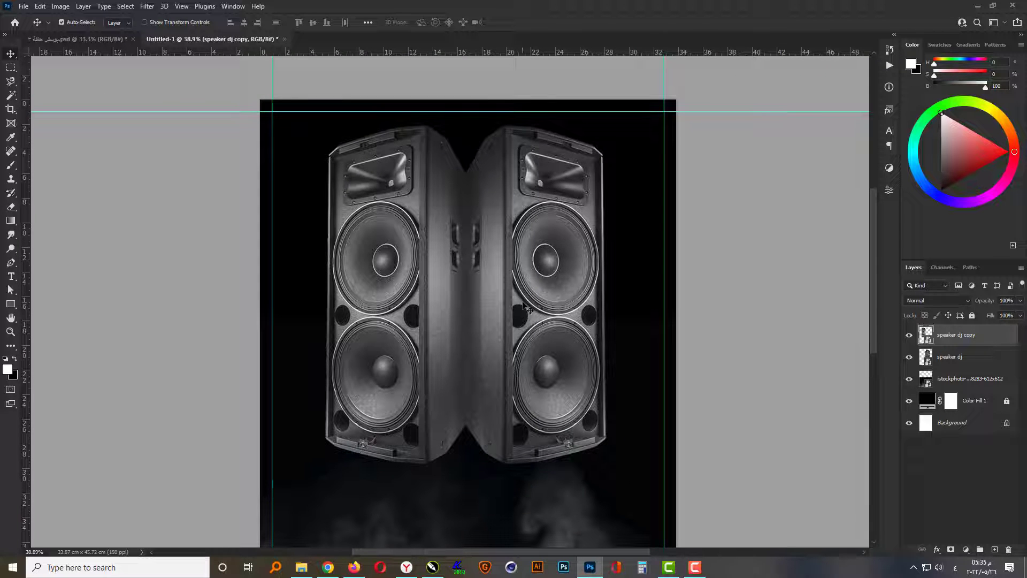
left_click(523, 304, "shift")
right_click(976, 362)
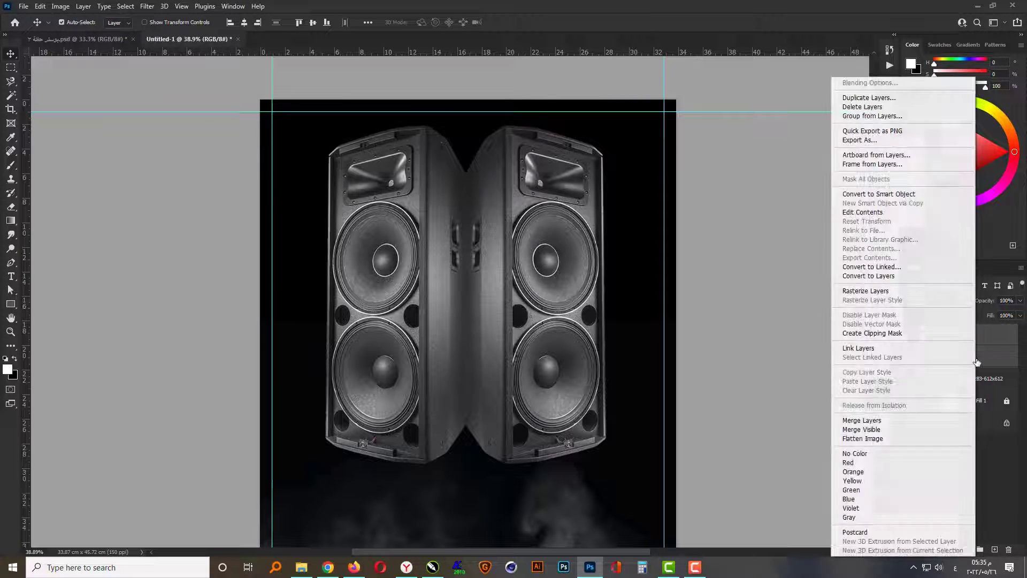
left_click(916, 195)
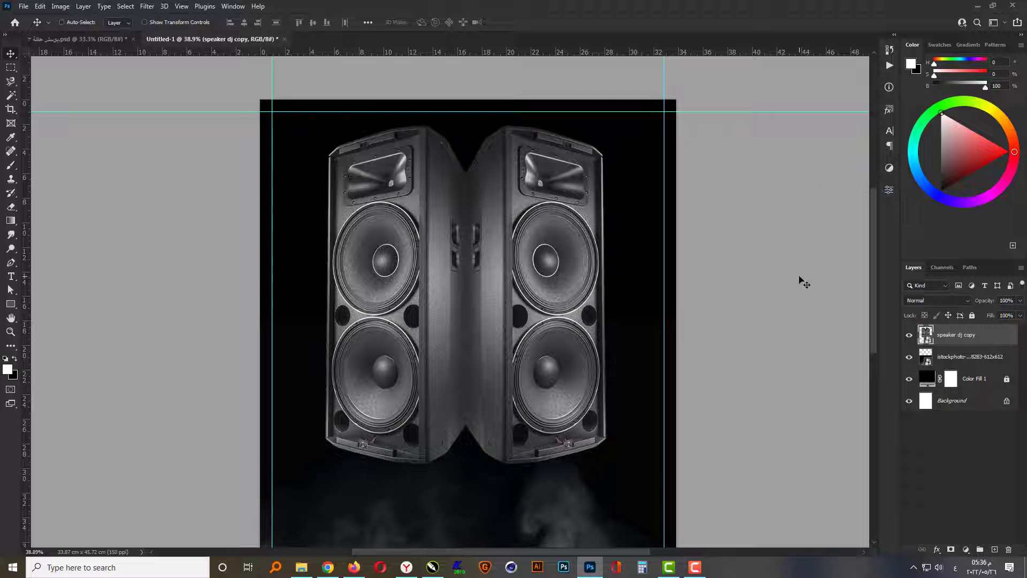
- Centre the combined speakers horizontally on the whole canvas, leaving nothing selected
key("ctrl+a")
left_click(244, 23)
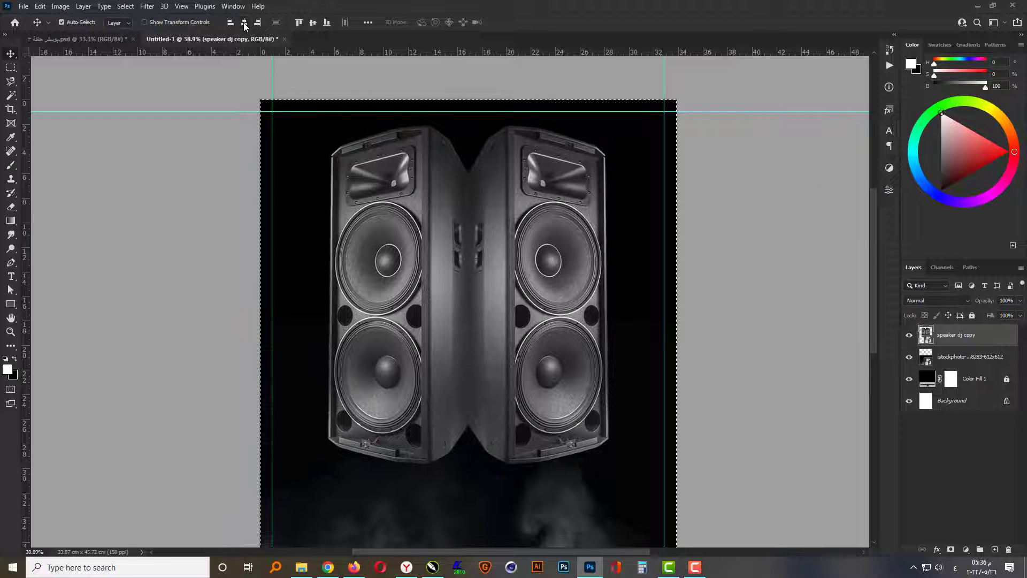
key("ctrl+d")
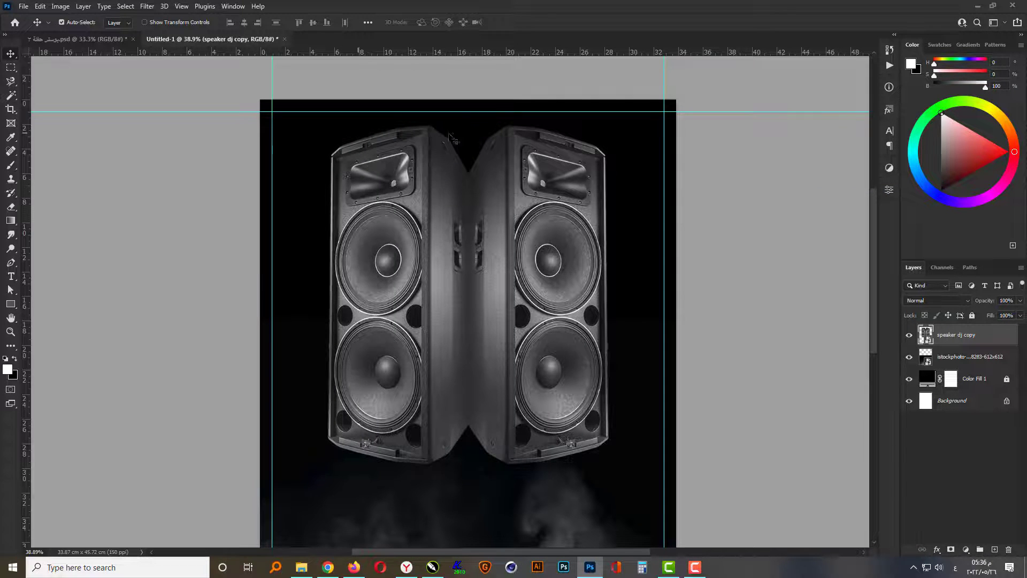
- Scale the combined speakers to about 138% so they span the side guides, and shift them slightly down
scroll(452, 138, "down", 2)
key("ctrl+t")
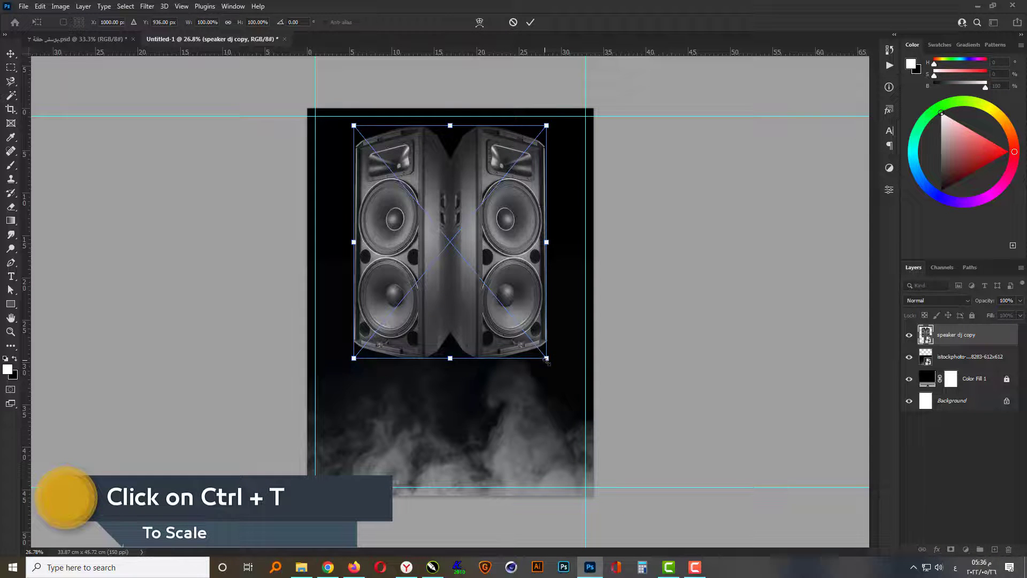
left_click_drag(547, 359, 583, 402)
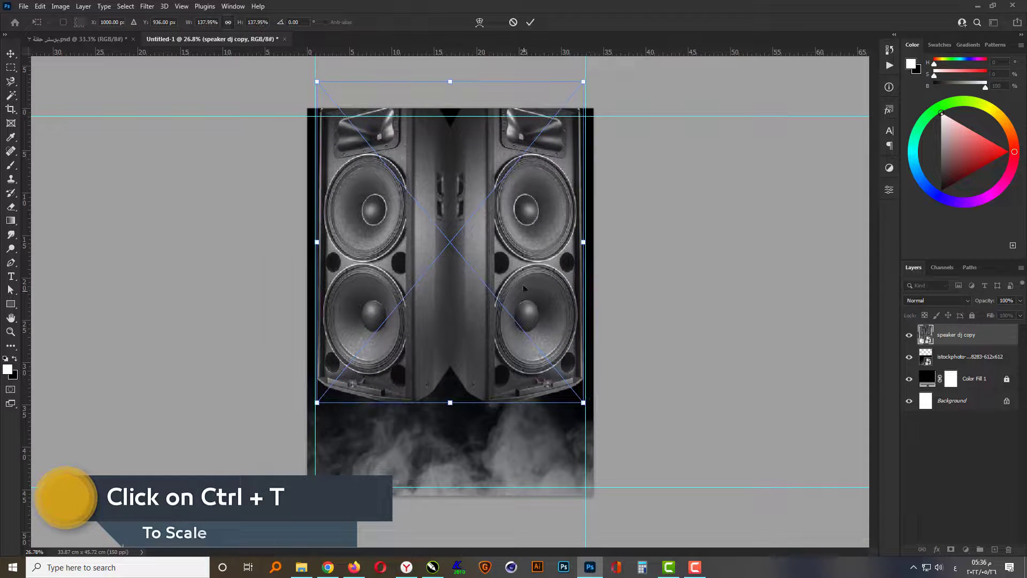
left_click_drag(523, 287, 521, 282)
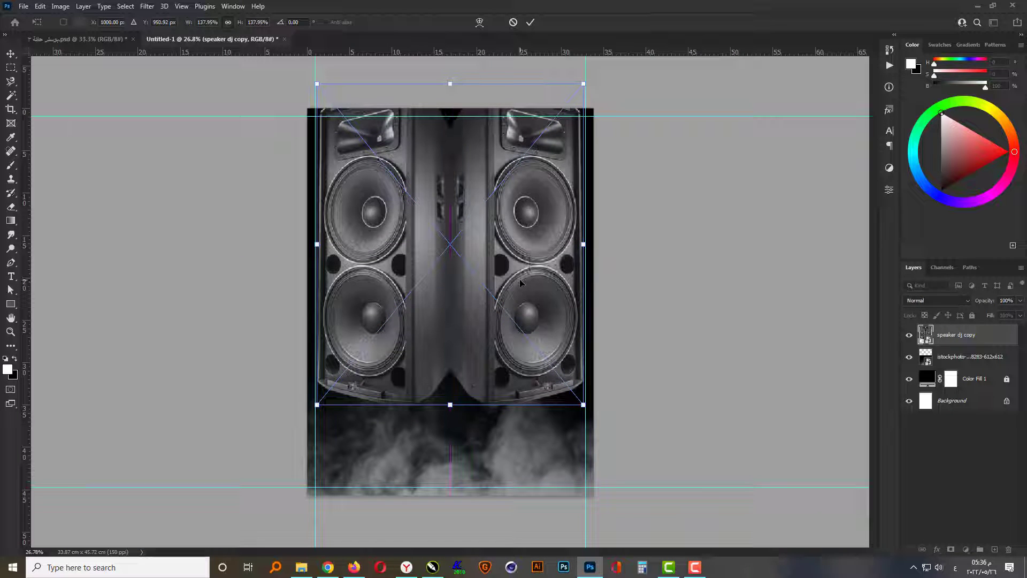
- Apply a Perspective transform to the speakers, widening their lower edge to the sides of the canvas
right_click(534, 290)
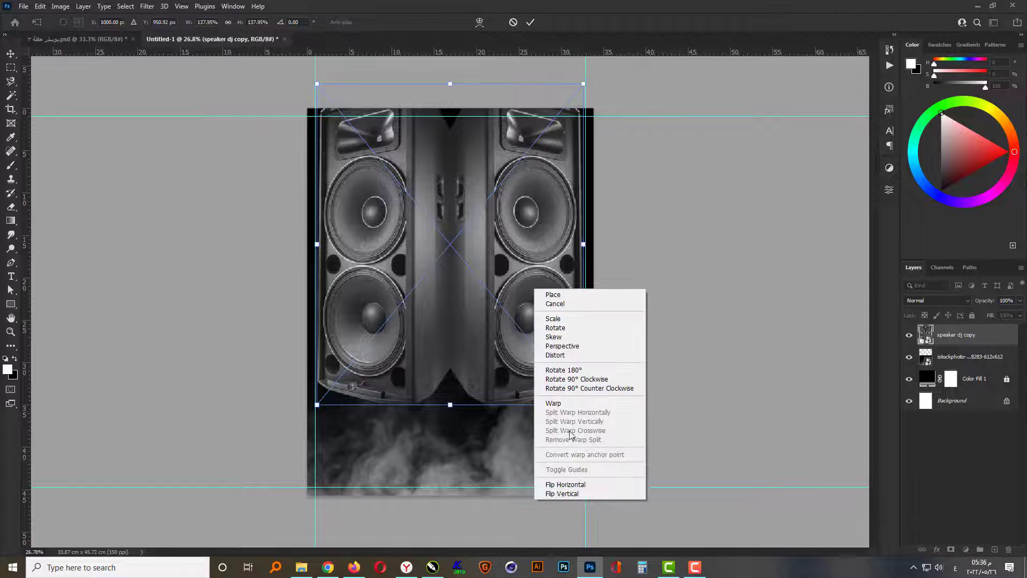
left_click(567, 347)
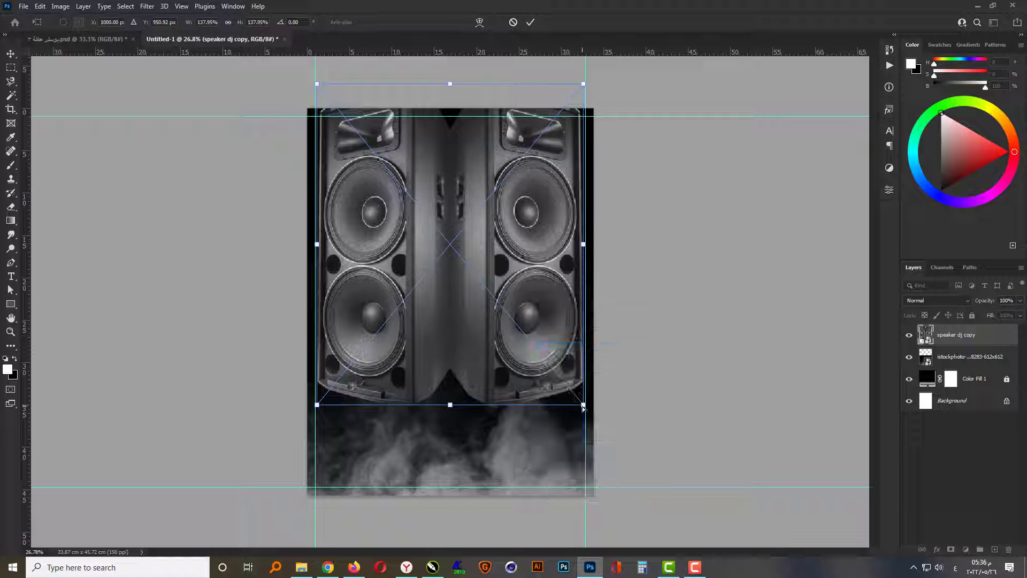
left_click_drag(583, 406, 595, 407)
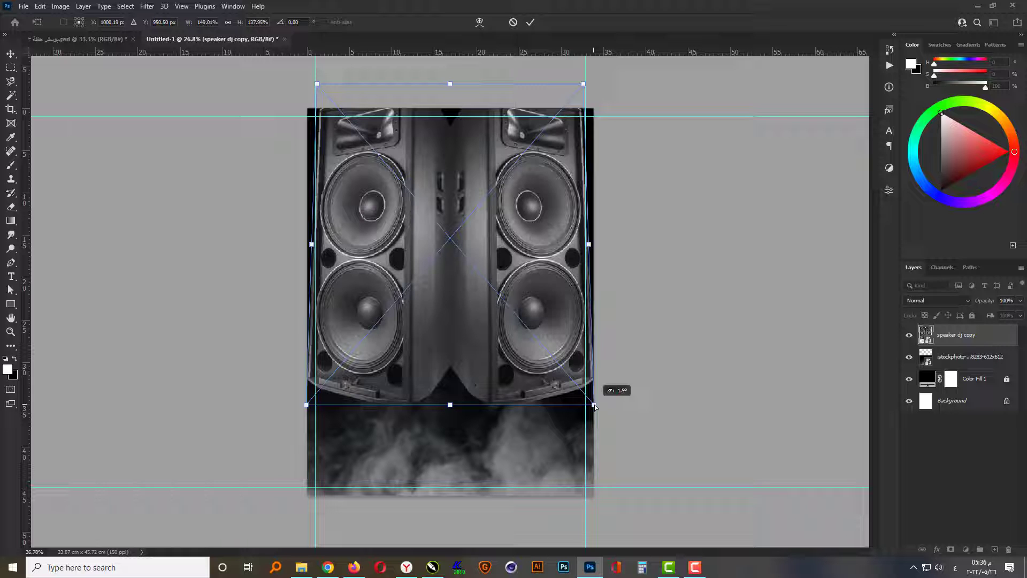
key("Return")
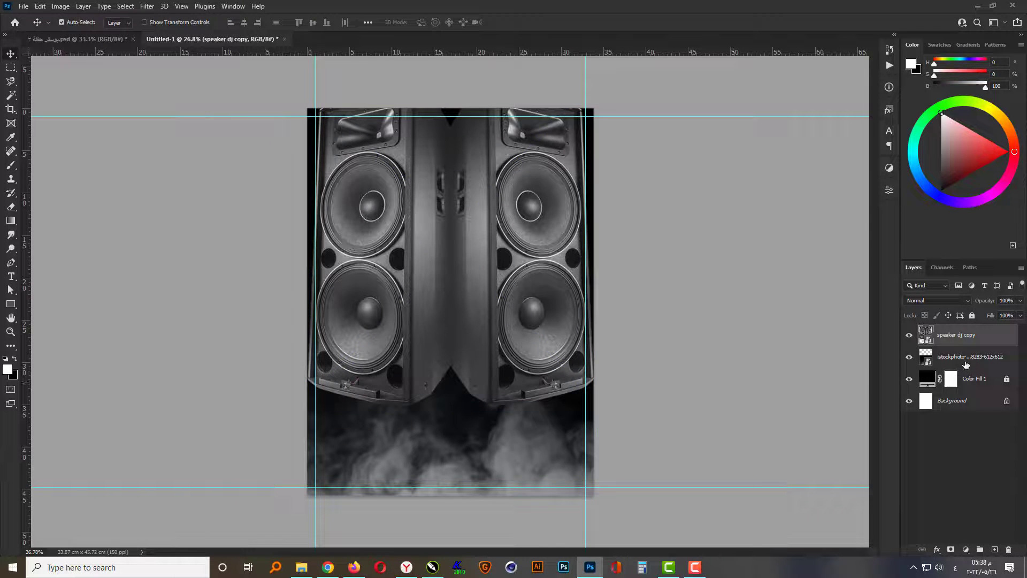
- Move the smoke layer above the speaker layer and add a layer mask to it
left_click(966, 365, "shift")
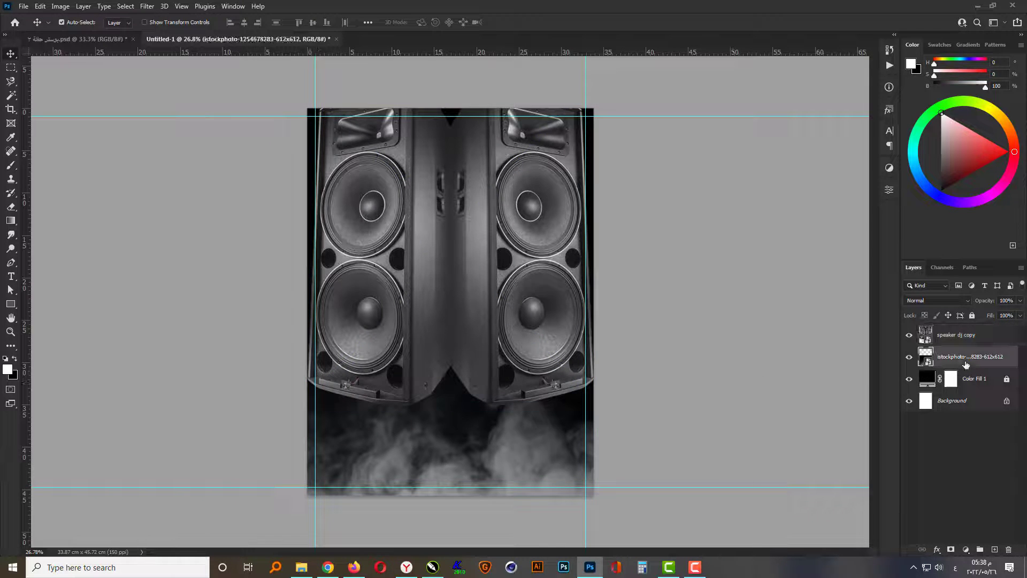
left_click_drag(966, 365, 981, 328)
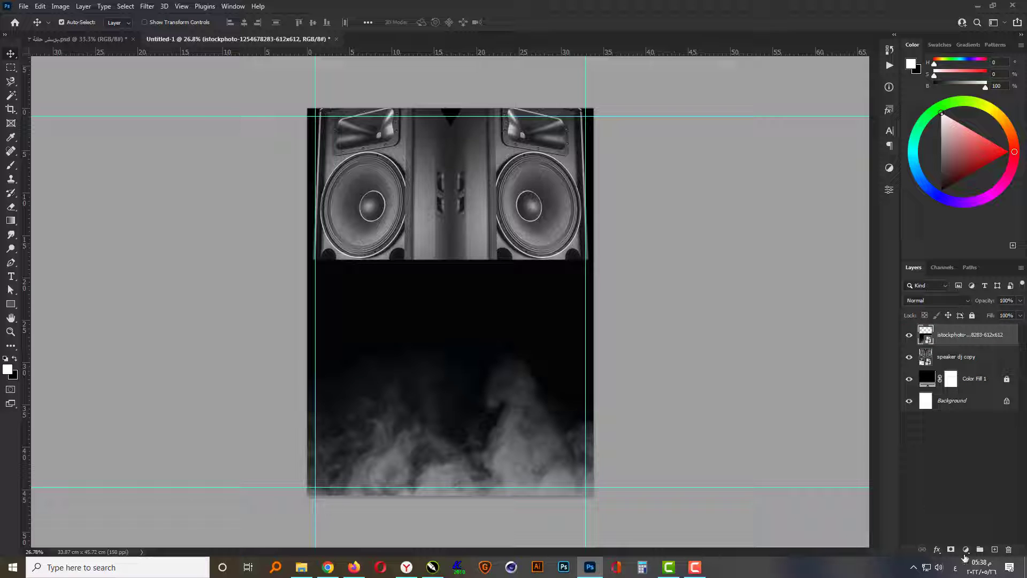
left_click(949, 550)
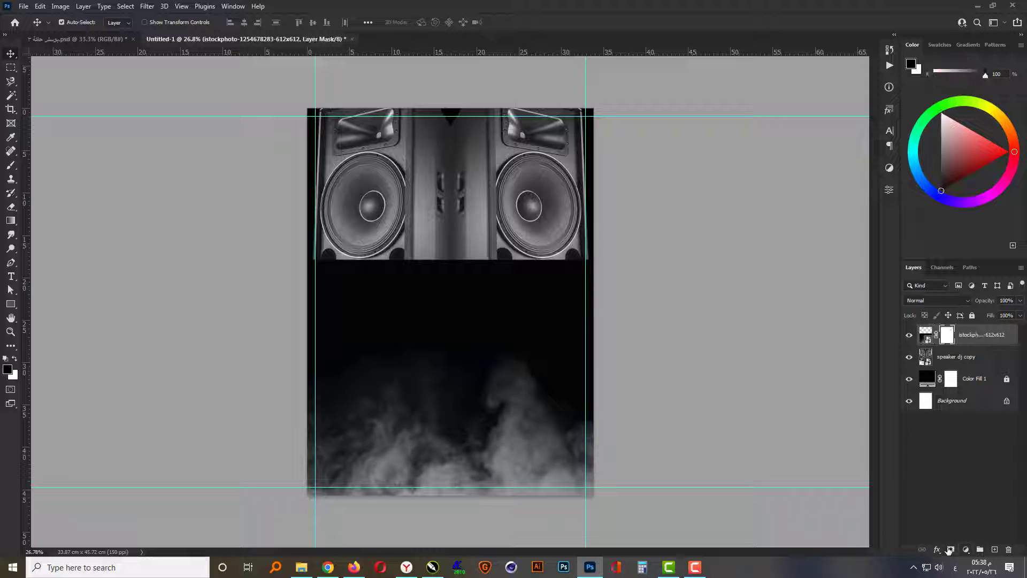
- Fade the smoke layer's upper edge into the speakers with vertical black-to-transparent gradients on its layer mask
left_click(18, 220)
left_click(99, 24)
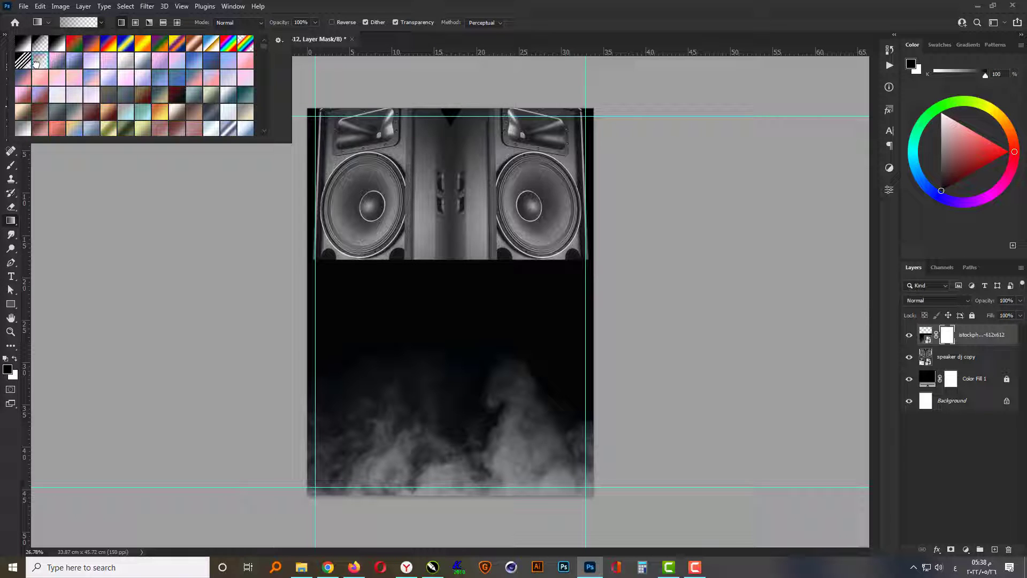
left_click(451, 255)
left_click_drag(450, 348, 449, 337)
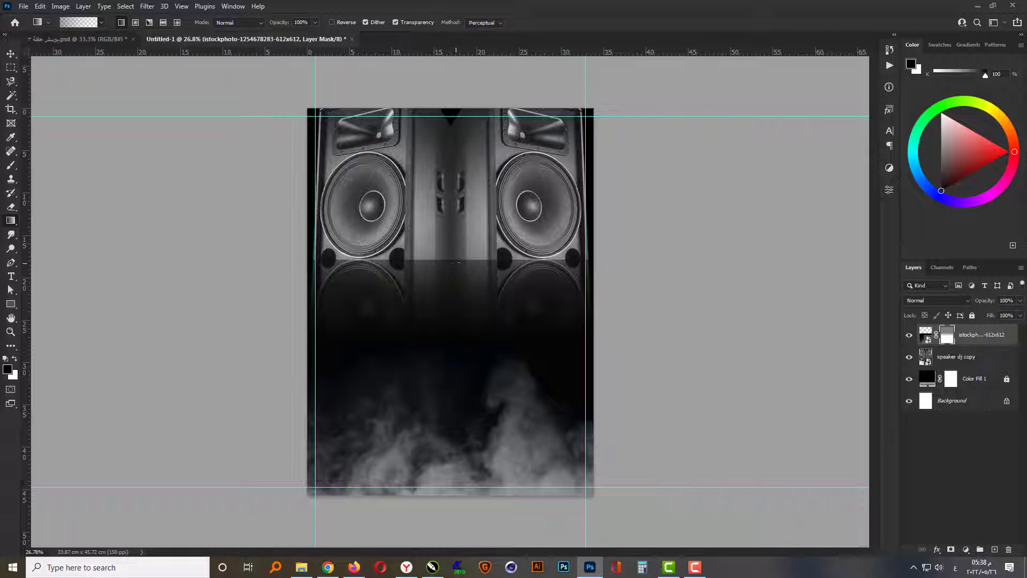
left_click_drag(459, 289, 458, 291)
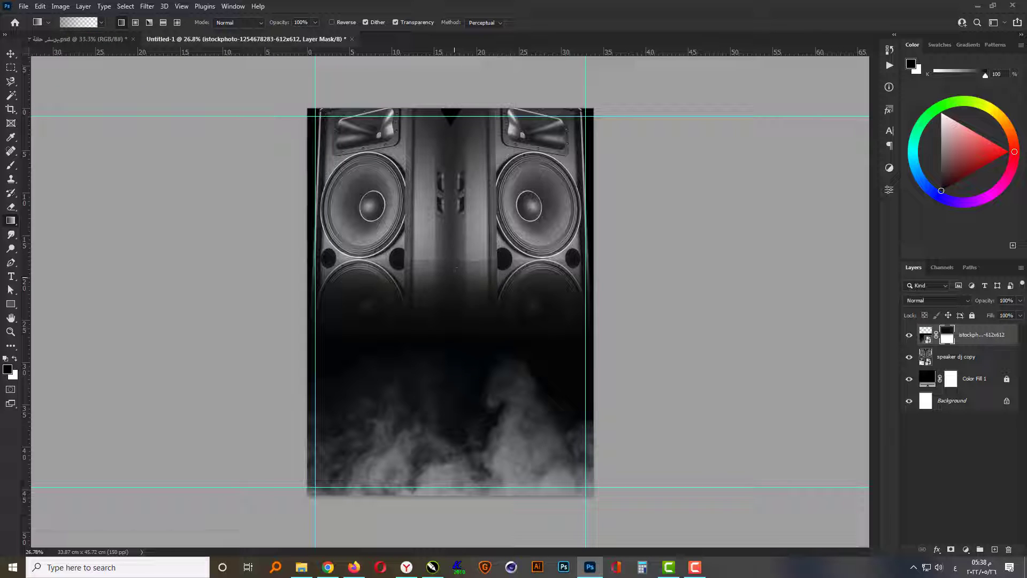
left_click_drag(453, 364, 453, 365)
left_click_drag(453, 216, 454, 364)
left_click_drag(458, 237, 452, 390)
left_click_drag(455, 227, 456, 369)
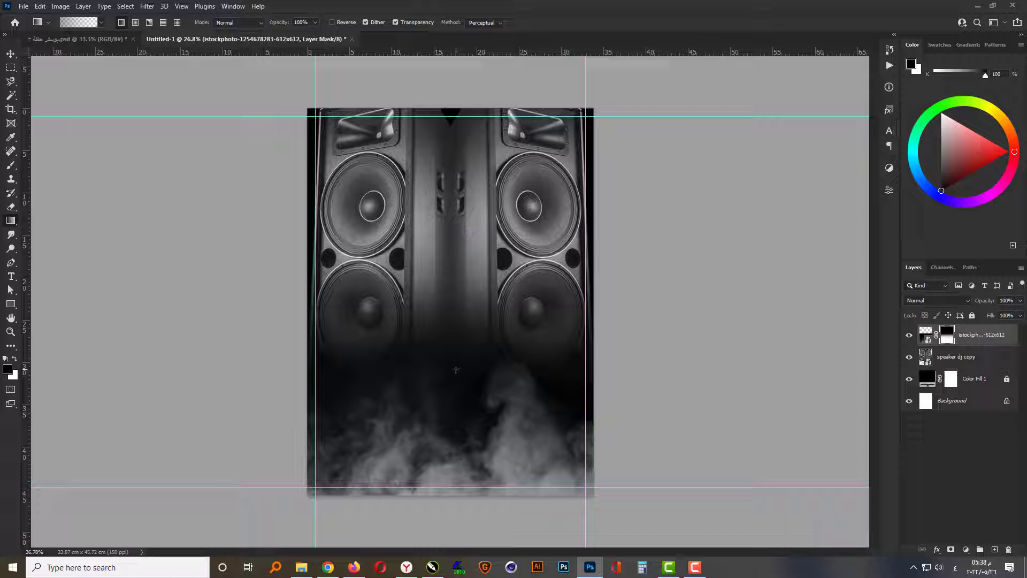
key("v")
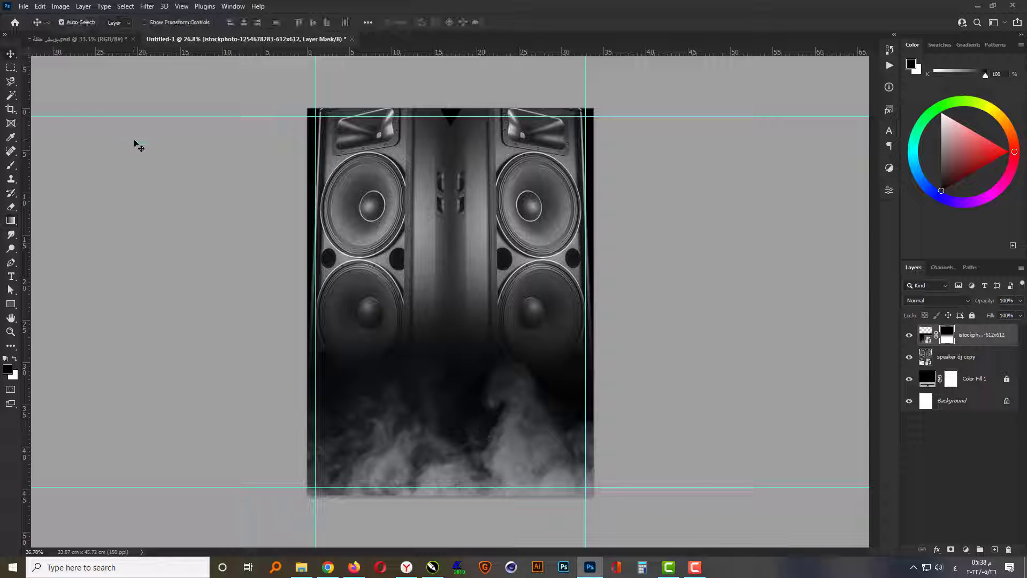
- Place the pop image of the hooded man in the poster, centred in front of the speakers
left_click(301, 567)
left_click_drag(210, 165, 560, 412)
left_click_drag(485, 369, 468, 332)
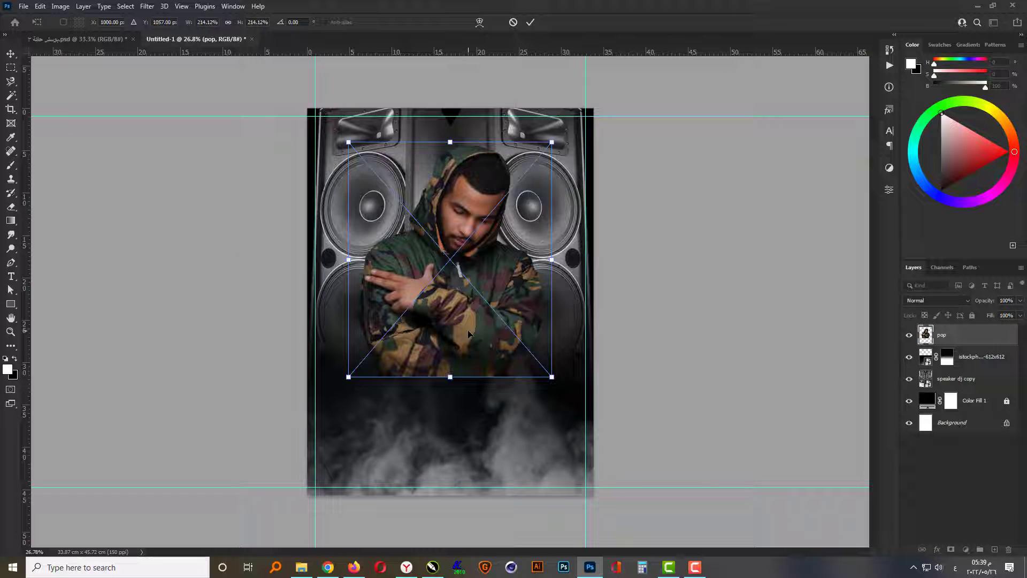
key("Return")
left_click(625, 330)
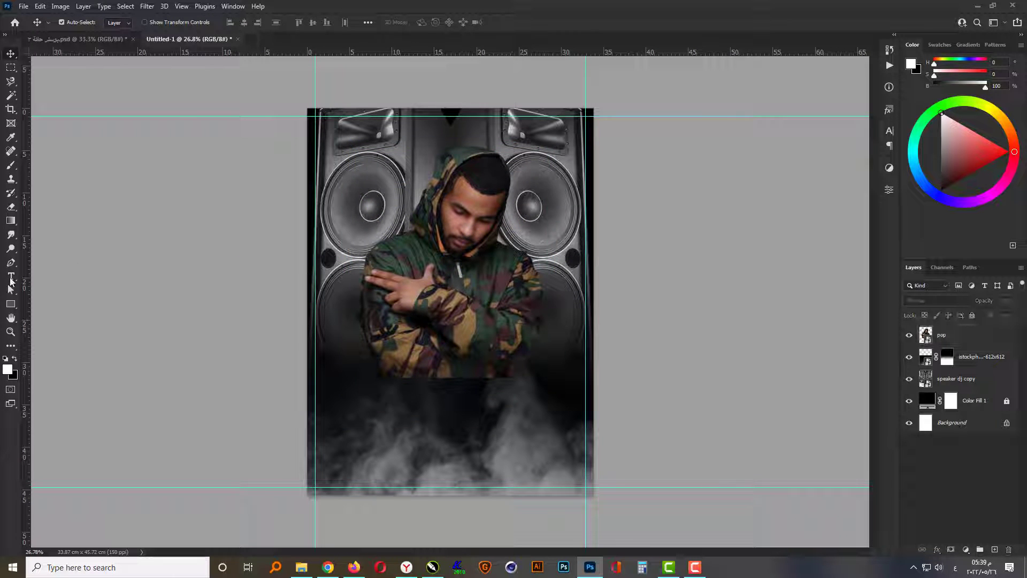
- Add the white headline MUSIC in 250 pt Death Star Regular over the lower part of the poster
left_click(10, 278)
left_click(408, 423)
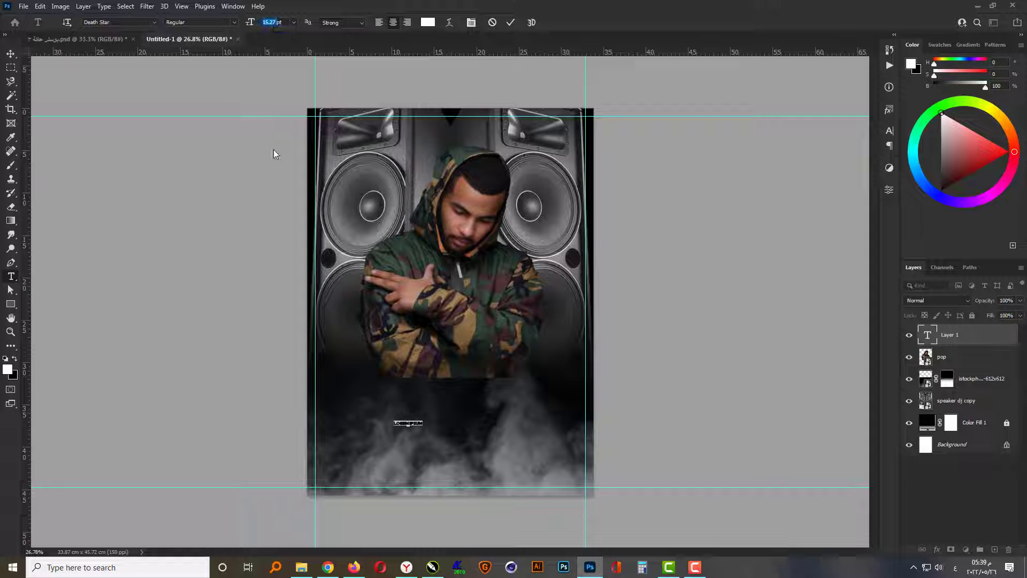
type("250")
key("Return")
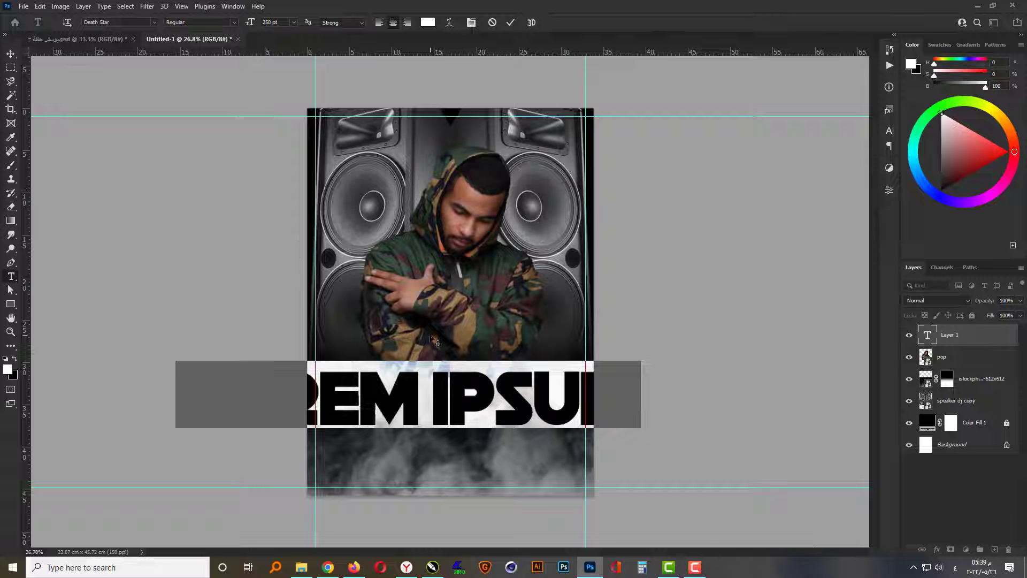
key("alt+shift")
type("M")
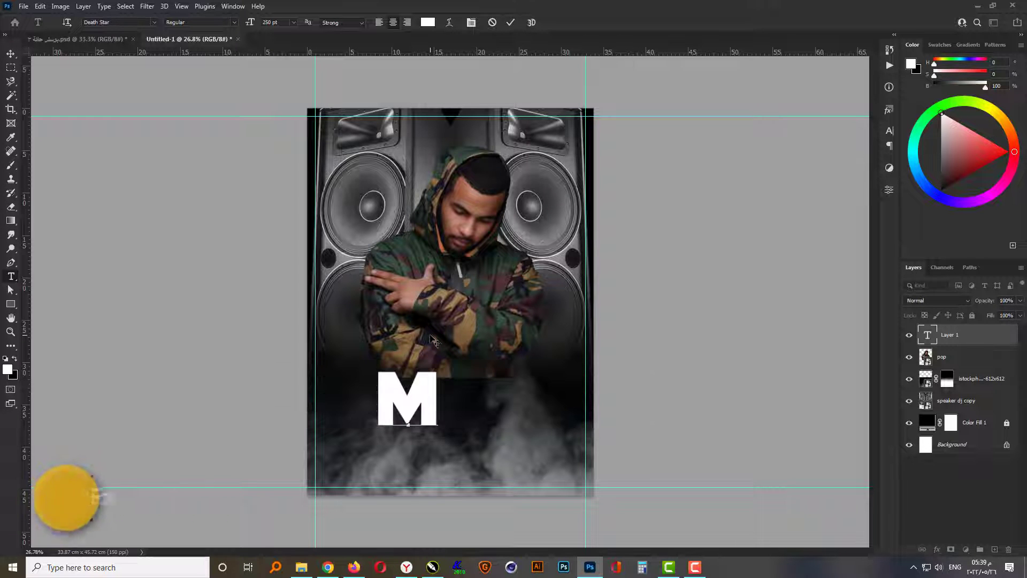
type("USIC")
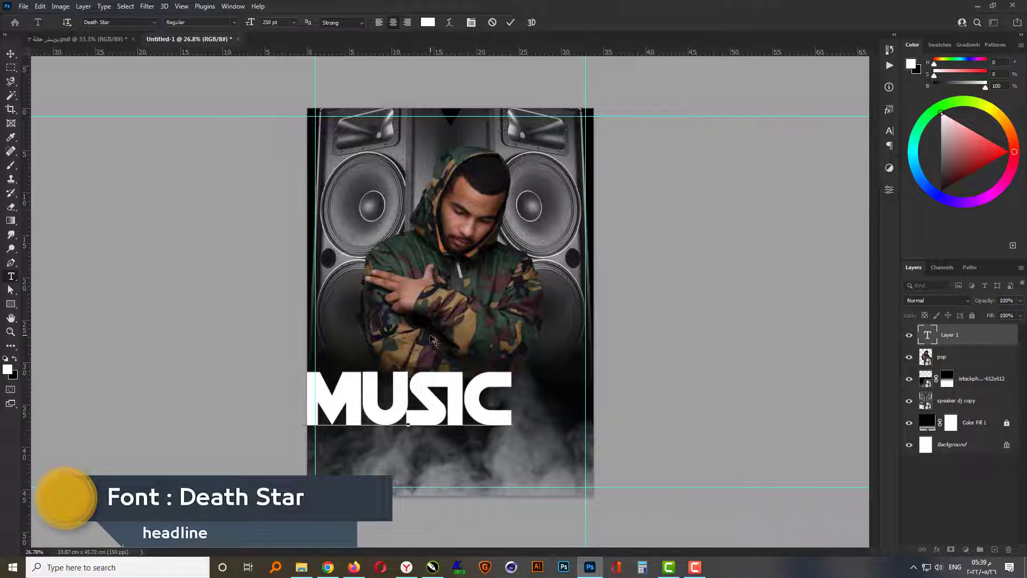
key("ctrl+Return")
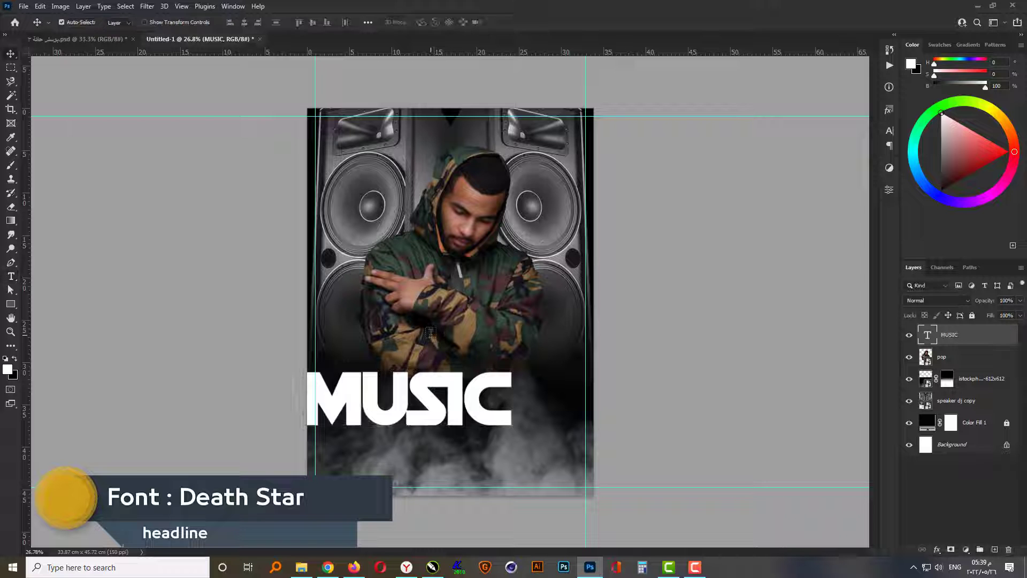
- Centre the MUSIC headline horizontally on the whole canvas, leaving nothing selected
key("ctrl+a")
left_click(244, 23)
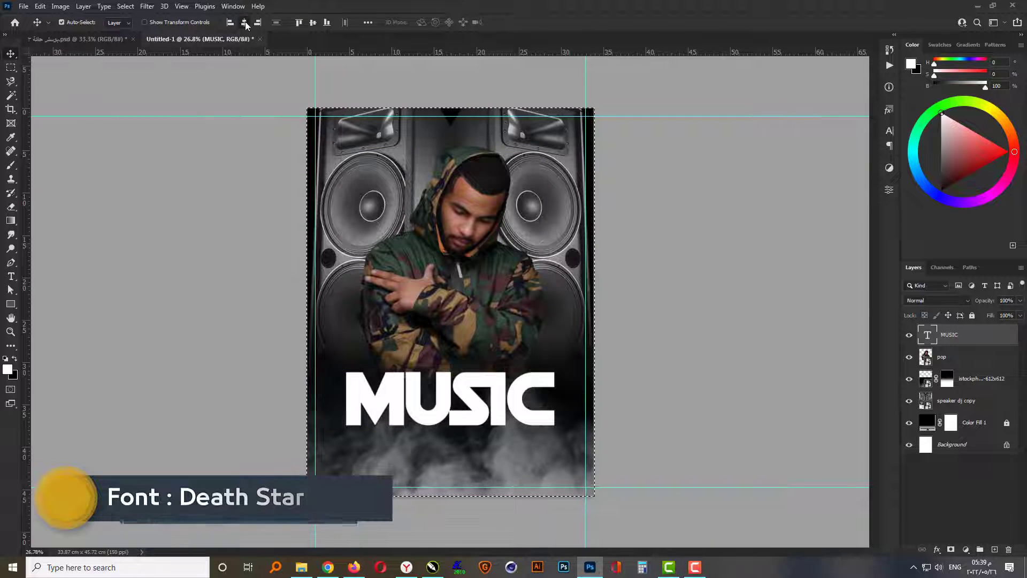
key("ctrl+d")
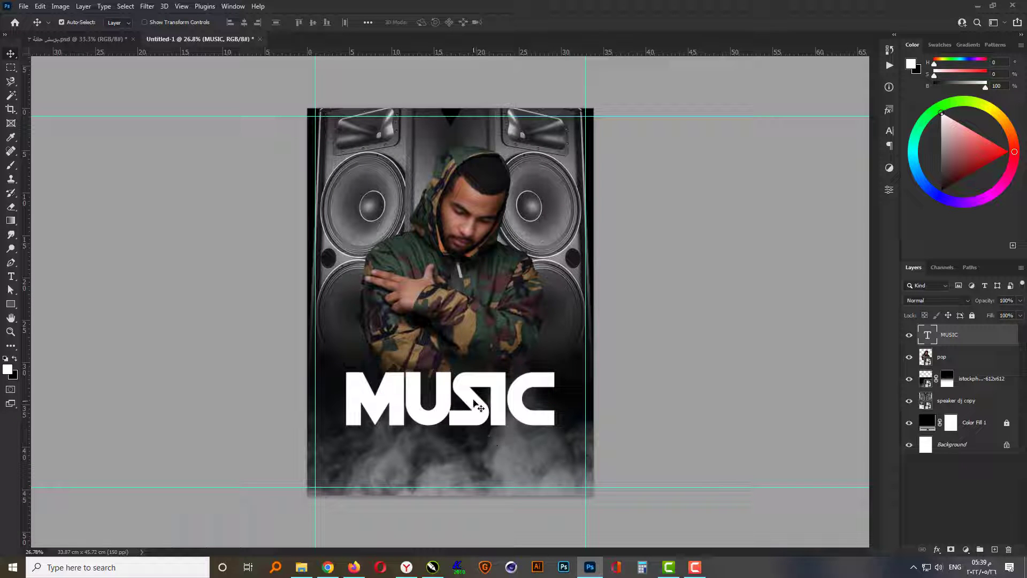
- Move the man and the MUSIC headline up together, to a vertical position of 1127 px
left_click(470, 321, "shift")
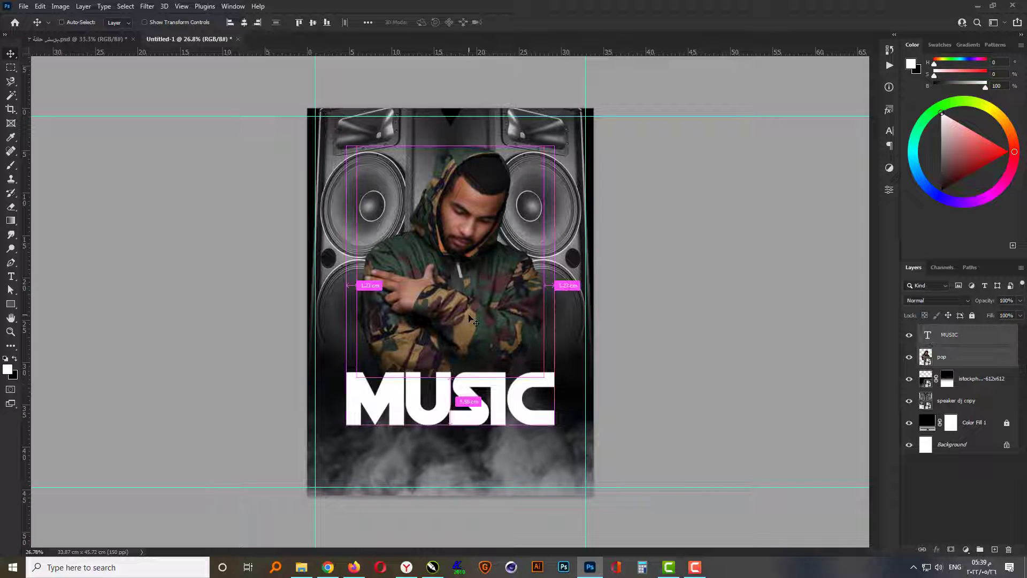
key("ctrl+t")
key("shift+Up")
key("shift+Up")
key("shift+Up")
key("shift+Up")
key("shift+Up")
key("shift+Up")
key("shift+Up")
key("shift+Up")
key("shift+Up")
key("shift+Up")
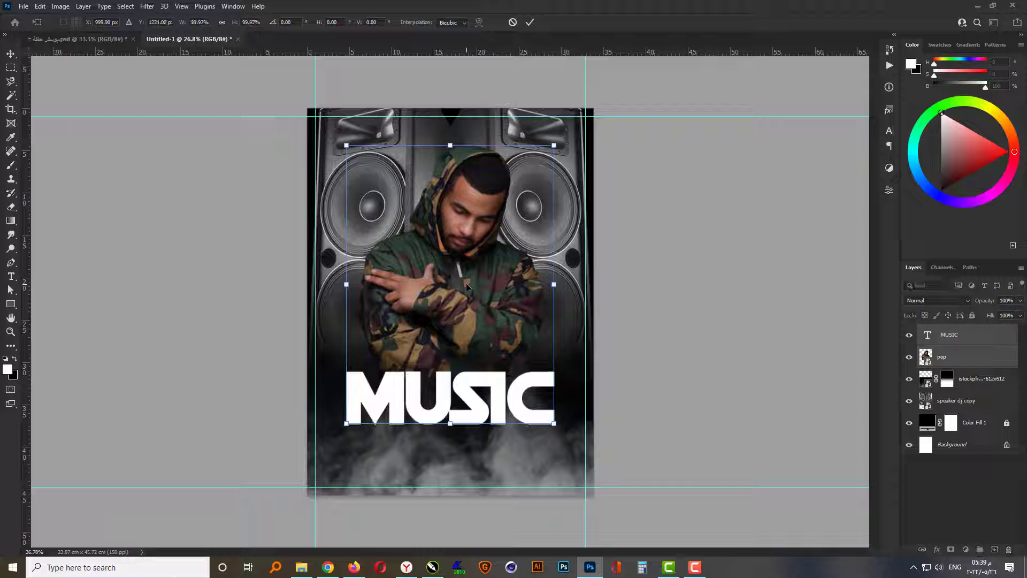
key("Up")
key("Up")
key("Up")
key("Up")
key("Up")
key("Up")
key("Up")
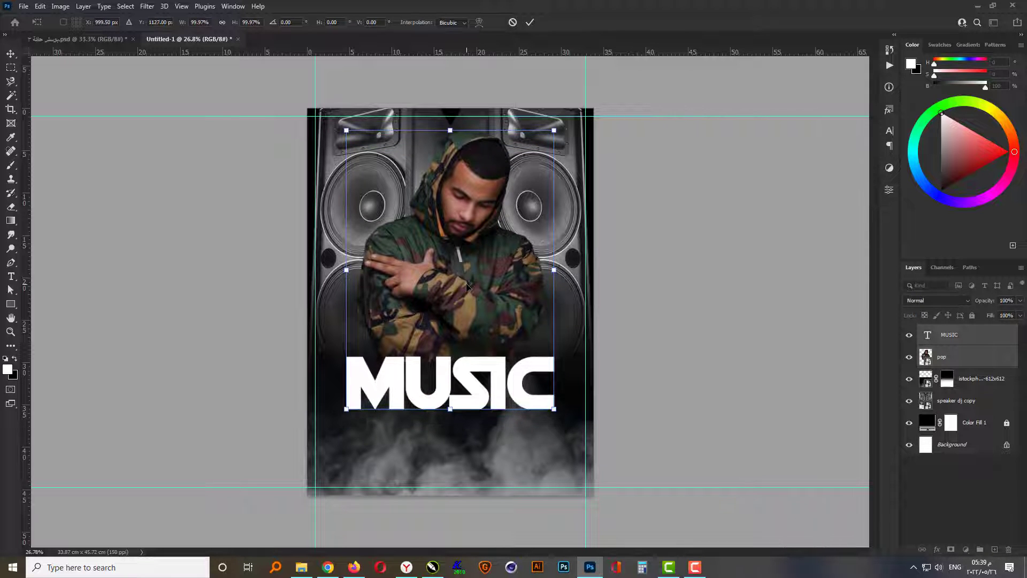
key("Return")
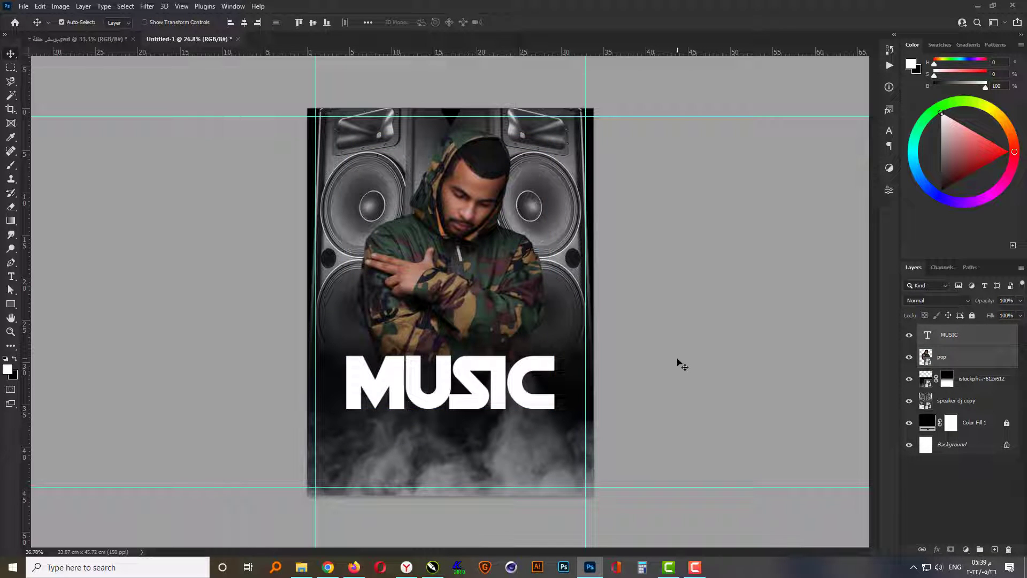
- Shift only the man's image down so that his lower edge sits behind the MUSIC letters
scroll(470, 348, "up", 5)
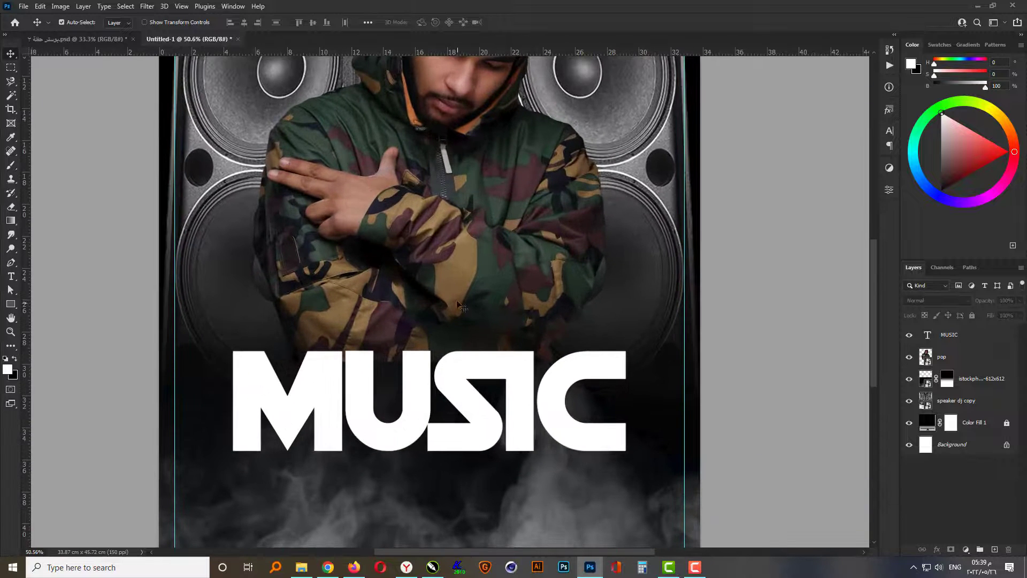
left_click(459, 275)
key("Down")
key("Down")
key("Down")
key("Down")
key("Down")
key("Down")
key("Down")
key("Down")
key("Down")
key("Down")
key("Down")
key("Down")
key("Down")
key("Down")
key("Down")
key("Down")
key("Down")
key("Down")
key("Down")
key("Down")
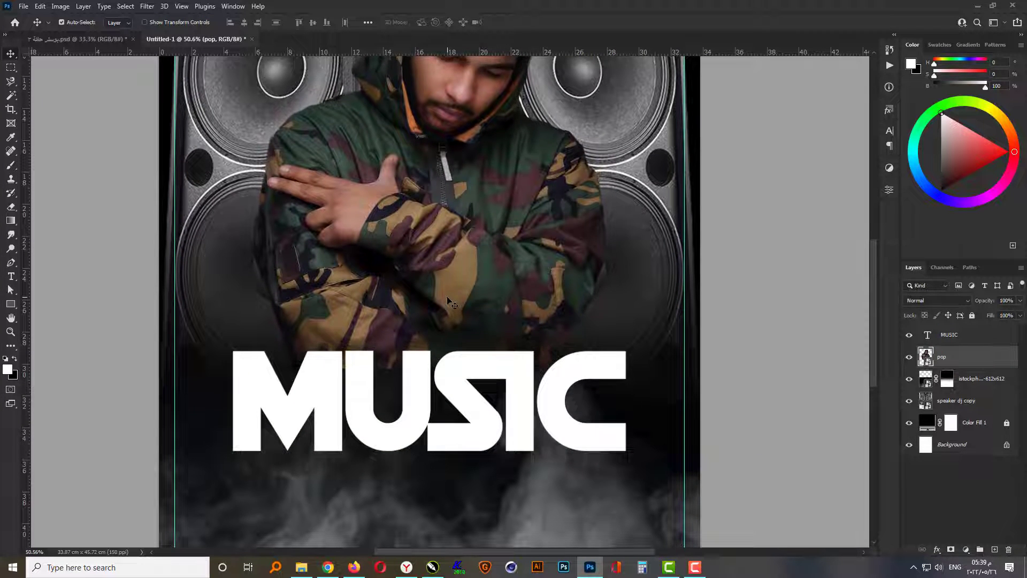
key("Down")
key("Down")
key("Down")
key("Down")
key("Down")
key("Down")
key("Down")
key("Down")
key("Down")
key("Down")
key("Down")
key("Down")
key("Down")
key("Down")
key("Down")
key("Down")
key("Down")
key("Down")
key("Down")
key("Down")
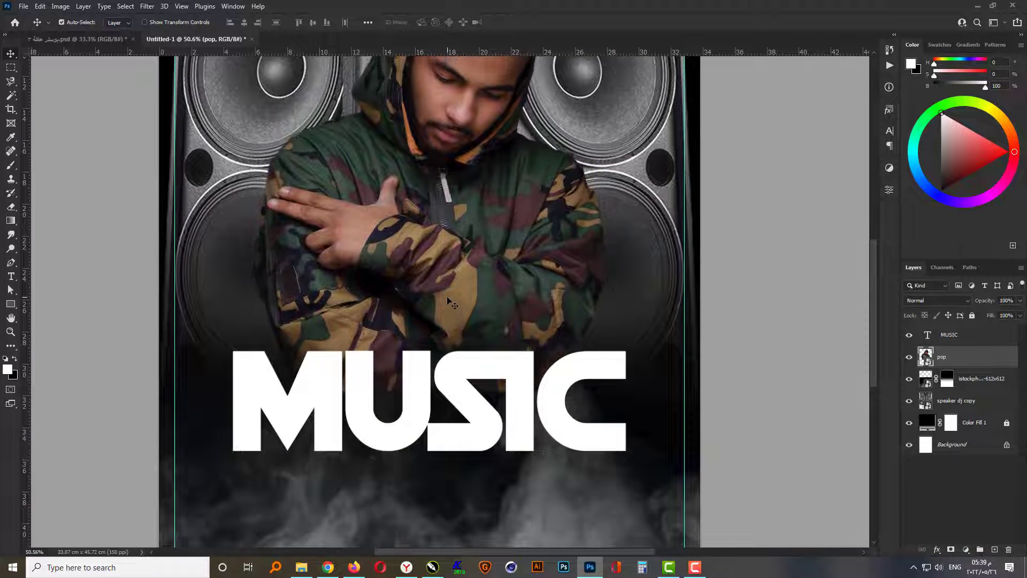
key("Down")
key("Down")
key("Down")
key("Down")
key("Down")
key("Down")
key("Down")
key("Down")
key("Down")
key("Down")
key("Down")
key("Down")
key("Down")
key("Down")
key("Down")
key("Down")
key("Down")
key("Down")
key("Down")
key("Down")
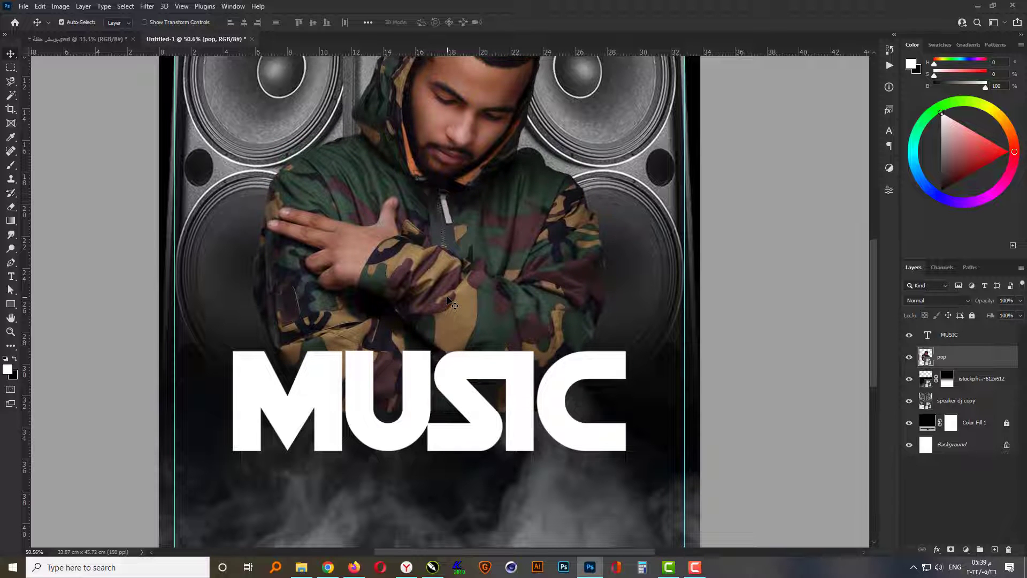
- Move the MUSIC headline and the man's image slightly up together
scroll(456, 398, "down", 2)
scroll(455, 399, "down", 3)
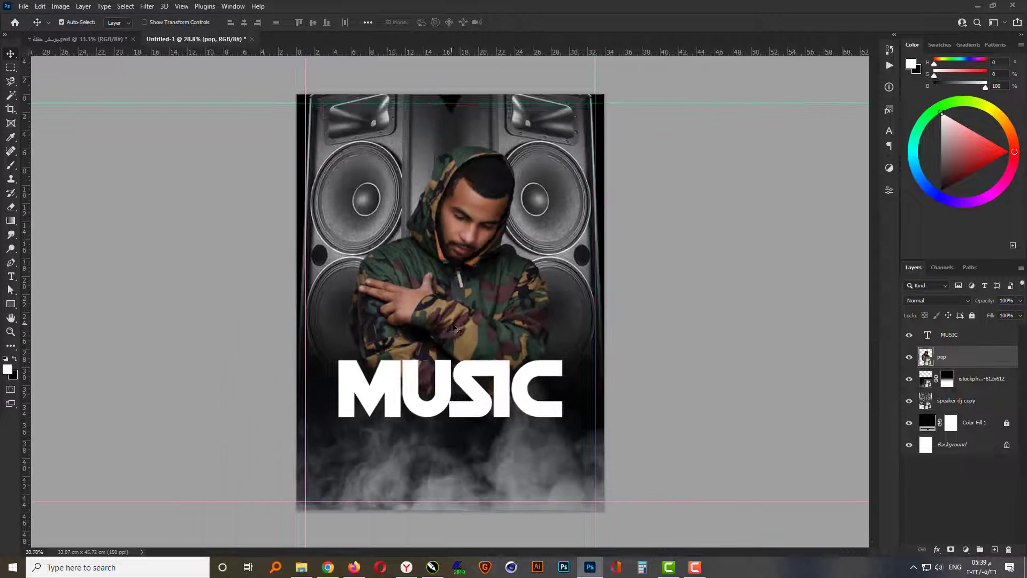
scroll(459, 328, "up", 2)
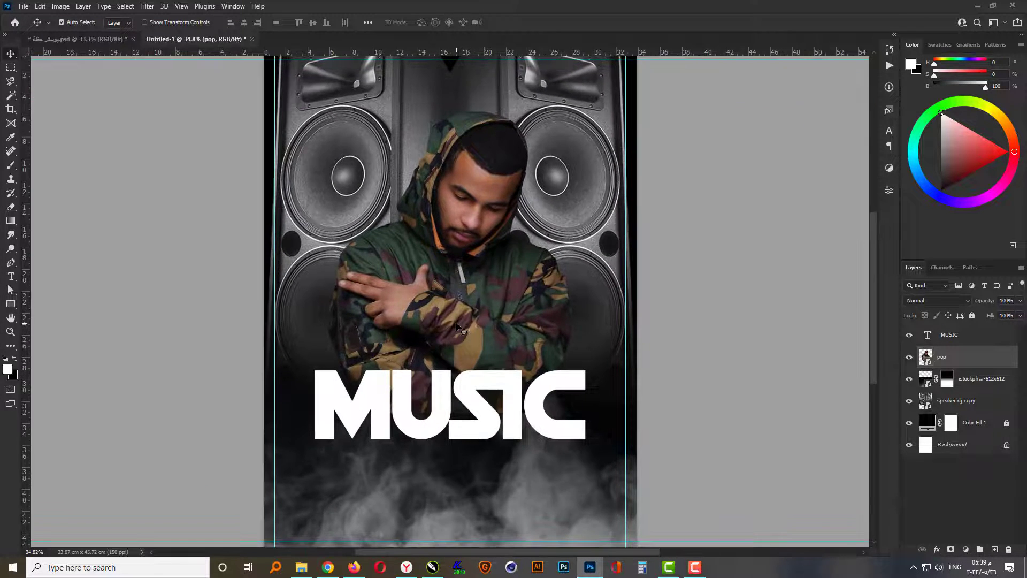
left_click(479, 396, "shift")
key("shift+Up")
key("shift+Up")
key("shift+Up")
key("shift+Up")
key("shift+Up")
key("shift+Up")
key("shift+Up")
key("shift+Up")
key("shift+Up")
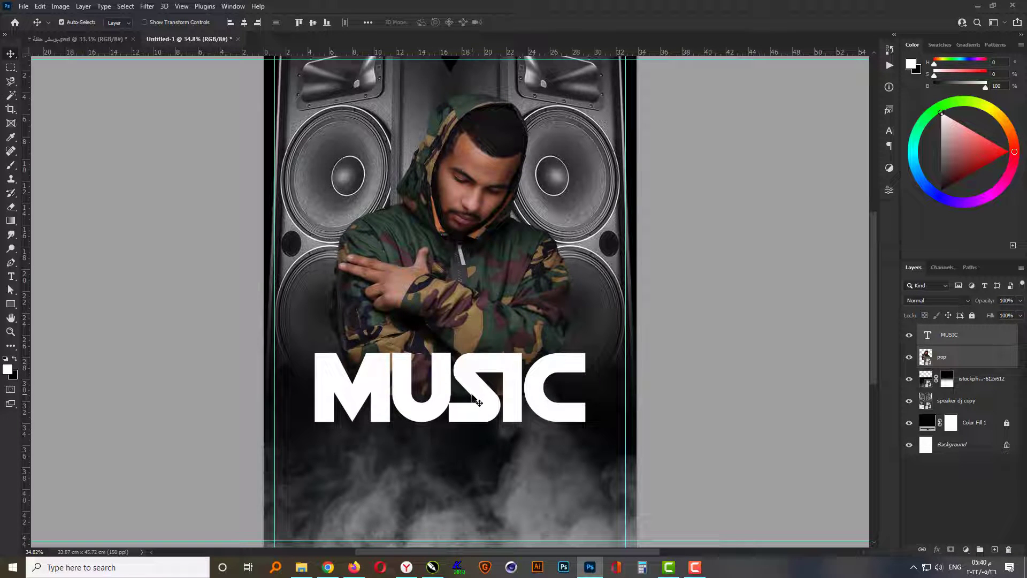
key("shift+Up")
key("shift+Up")
- Add a layer mask to the pop layer and fade the man's lower edge behind the headline with upward black-to-transparent gradients
left_click(499, 296)
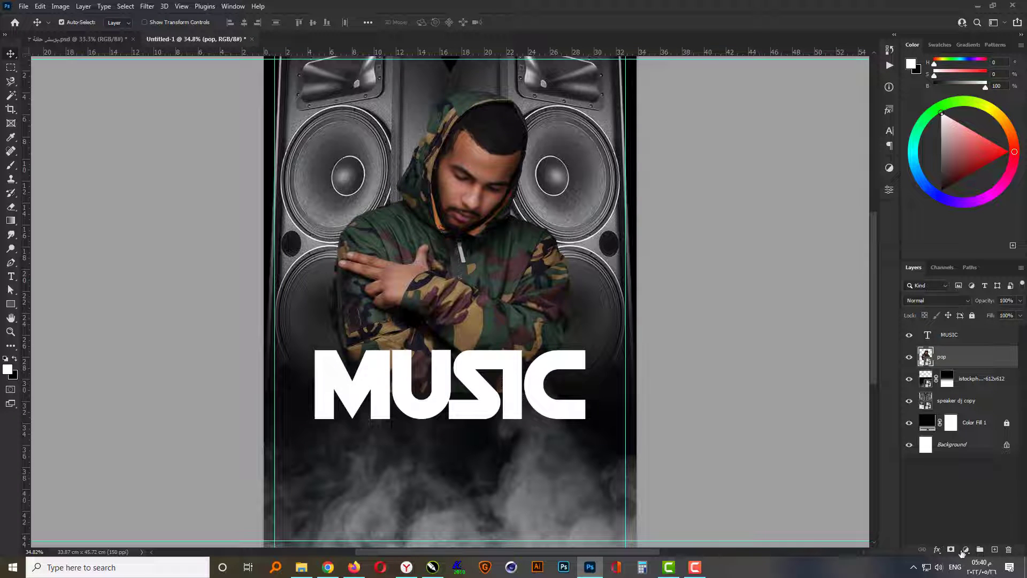
left_click(952, 549)
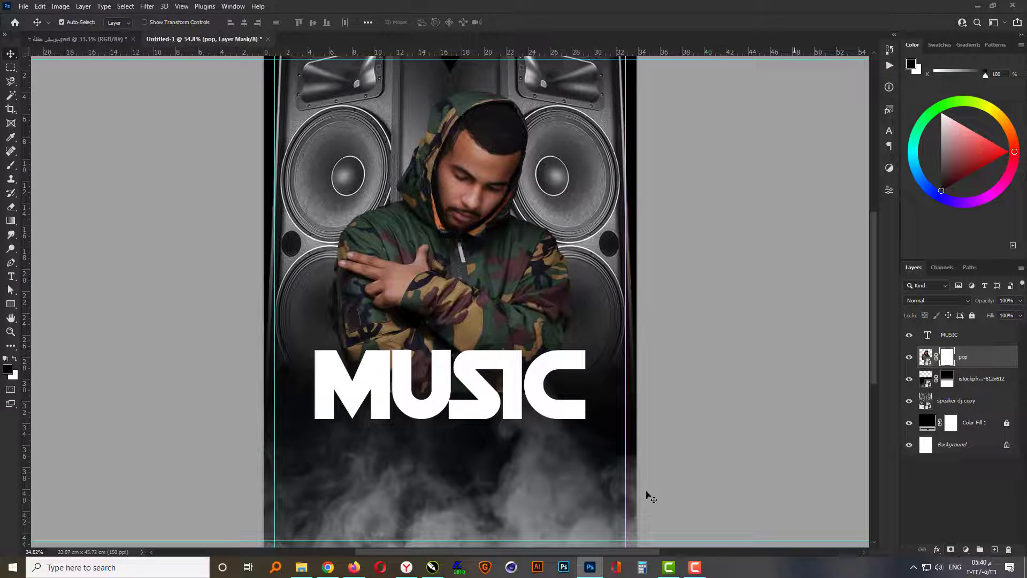
left_click(11, 221)
scroll(449, 347, "up", 5)
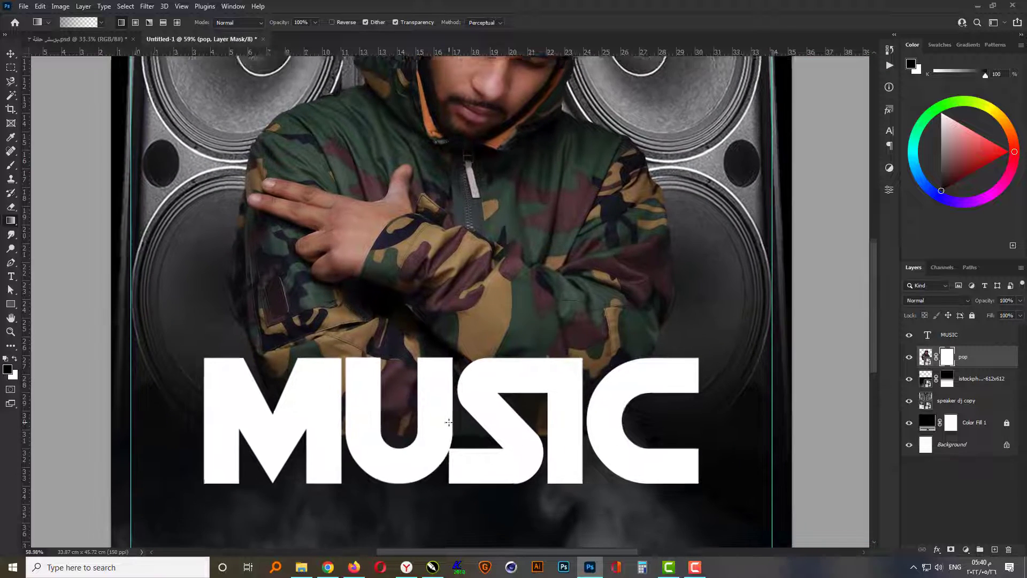
scroll(448, 422, "up", 2)
left_click_drag(467, 378, 466, 373)
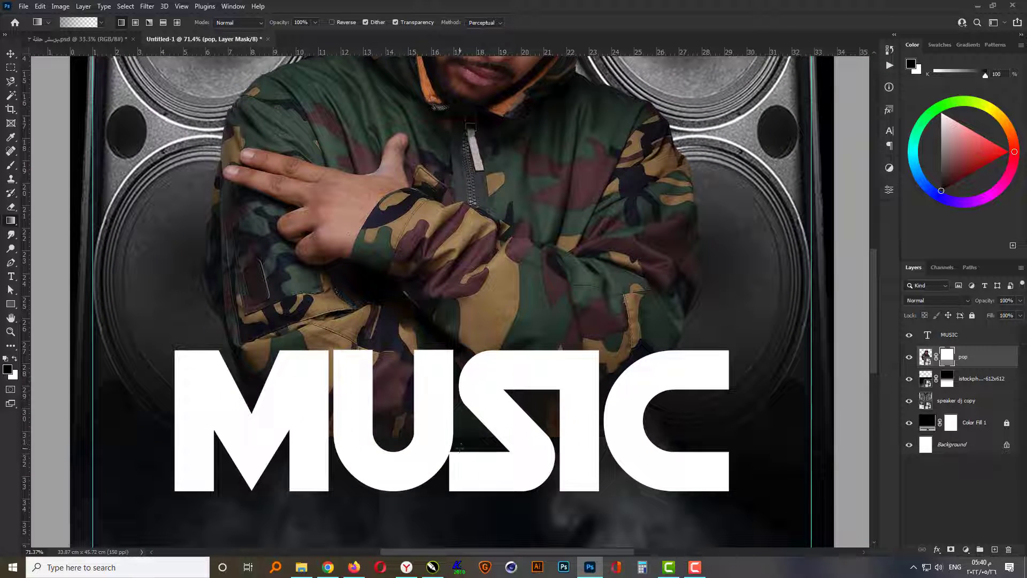
left_click_drag(459, 452, 462, 368)
left_click_drag(458, 456, 458, 458)
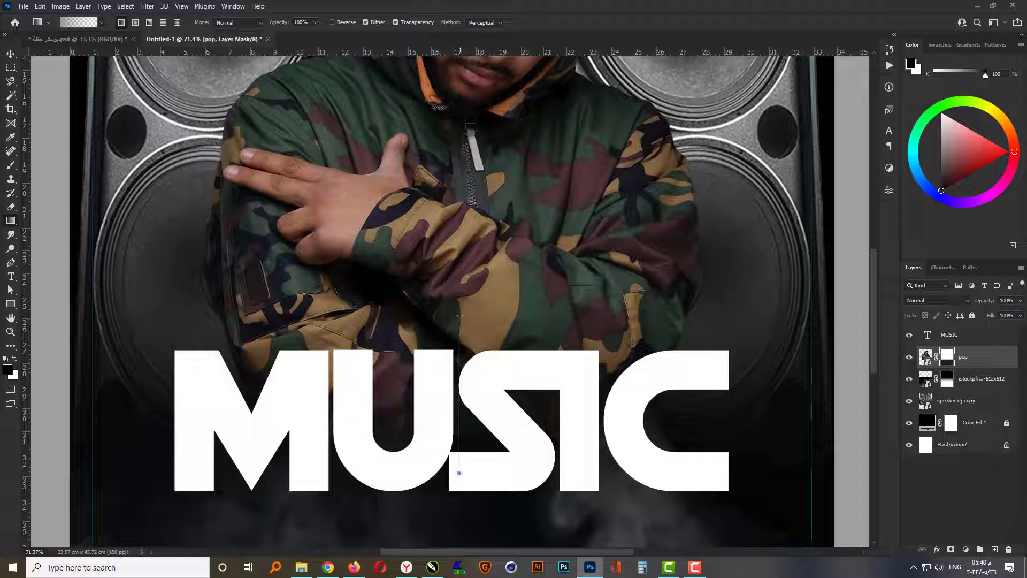
left_click_drag(459, 315, 459, 316)
left_click_drag(459, 455, 465, 293)
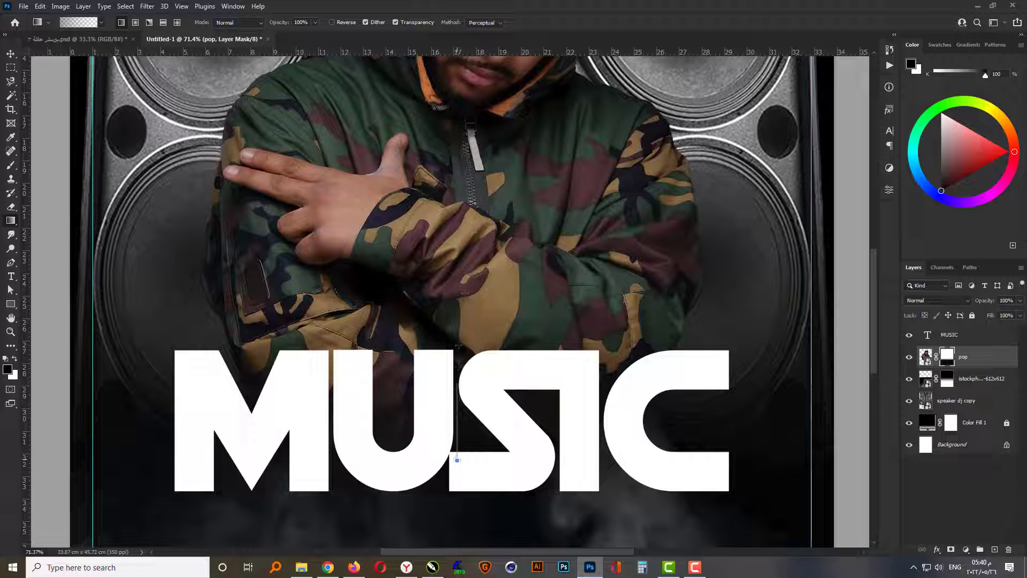
left_click_drag(458, 348, 458, 349)
left_click_drag(456, 434, 456, 324)
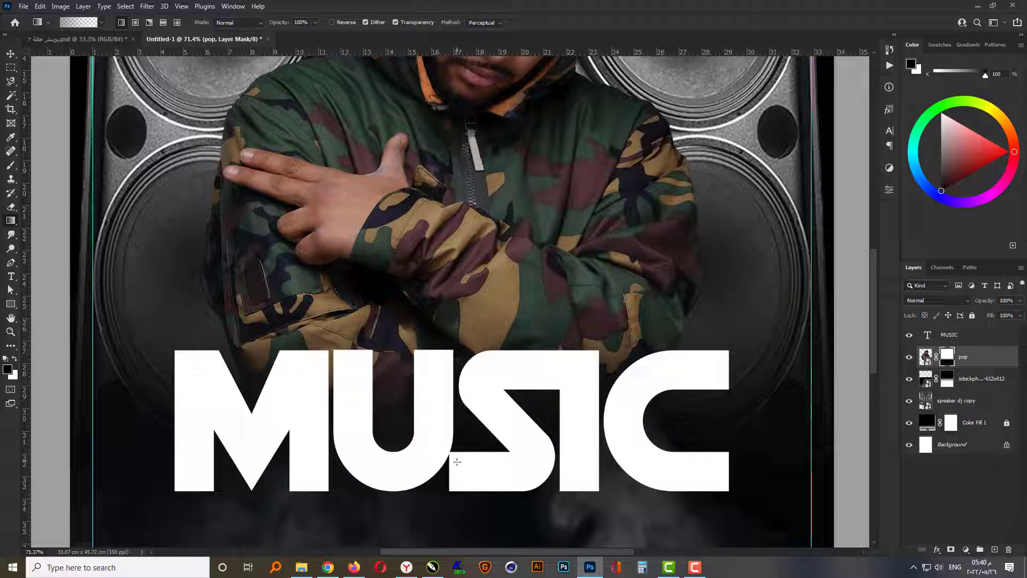
left_click_drag(460, 461, 461, 336)
left_click(11, 53)
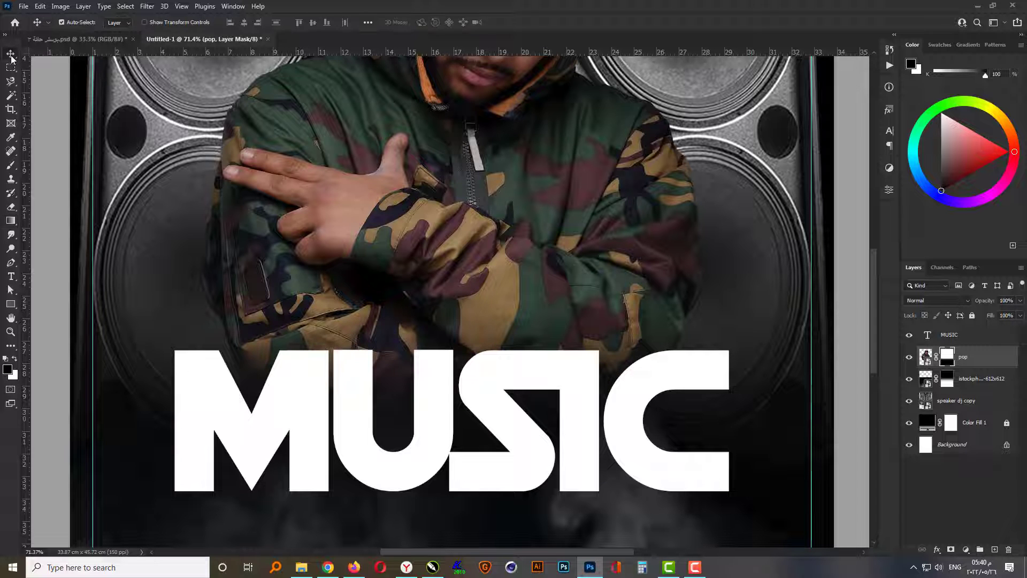
scroll(425, 350, "down", 3)
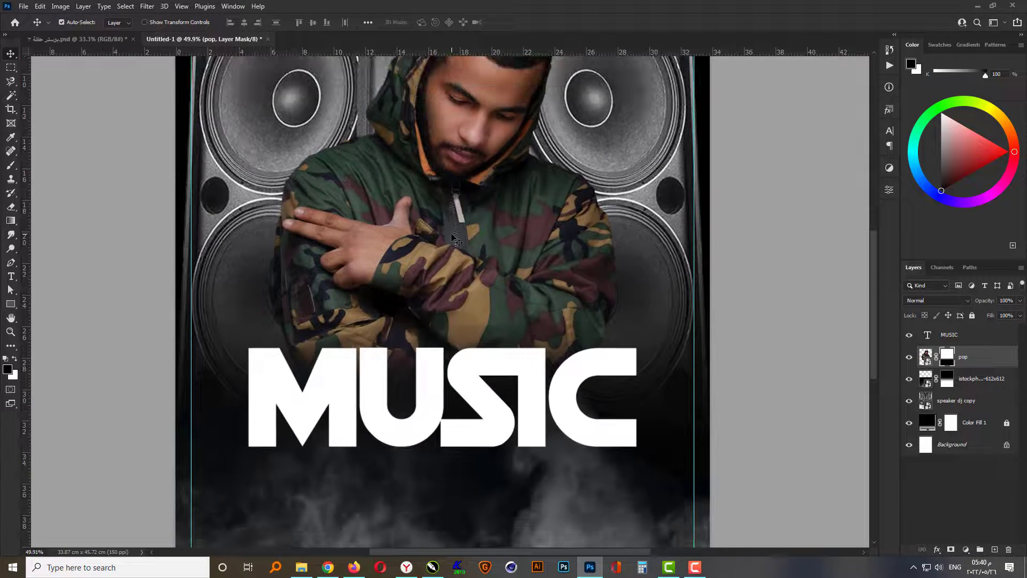
left_click_drag(452, 217, 447, 311)
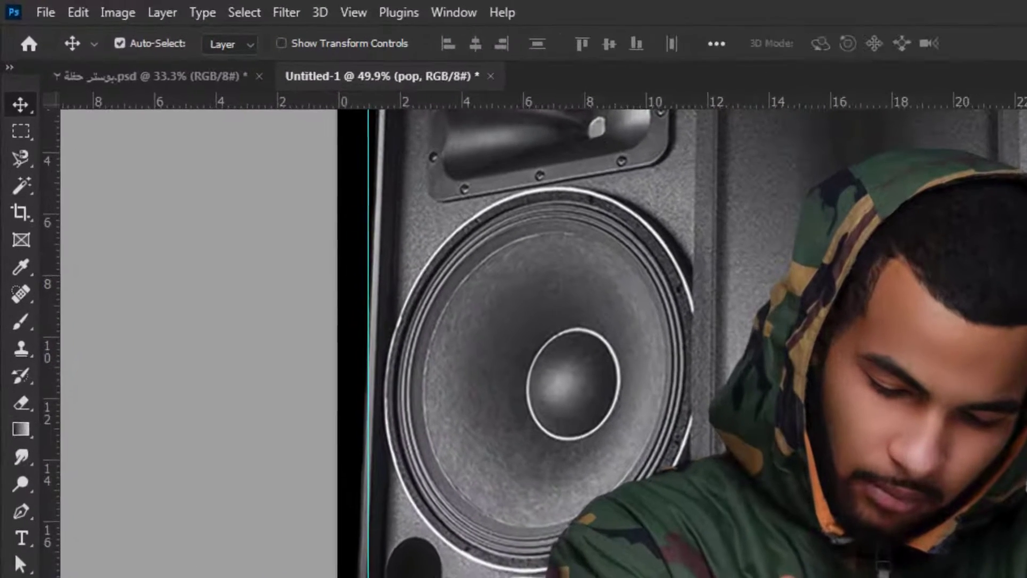
- Start a Camera Raw adjustment of the man with Temperature +7, Tint -12, Exposure +0.65, Contrast +13, Highlights +12, Shadows +21, Whites -12 and Blacks +17
left_click(287, 17)
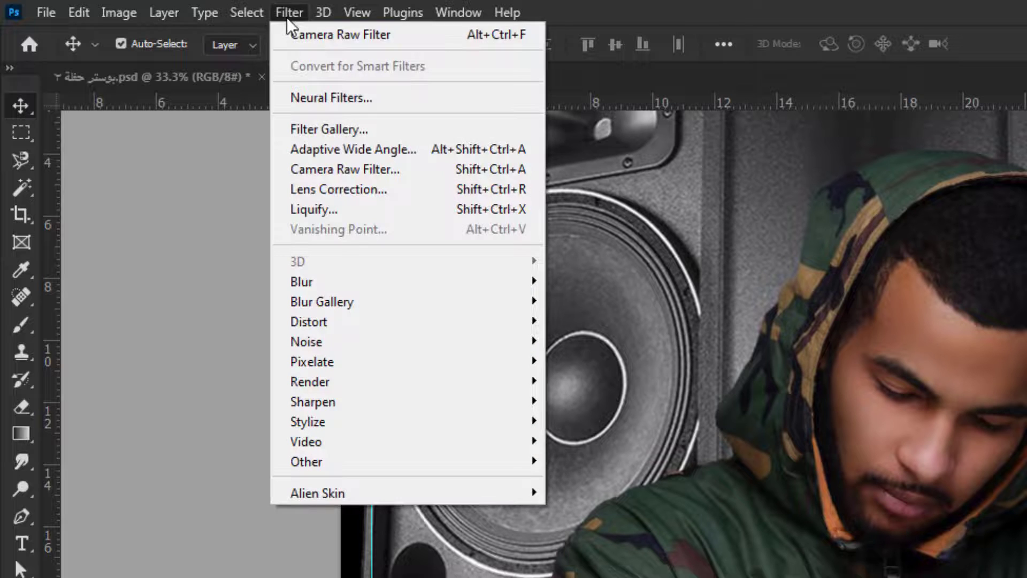
left_click(414, 168)
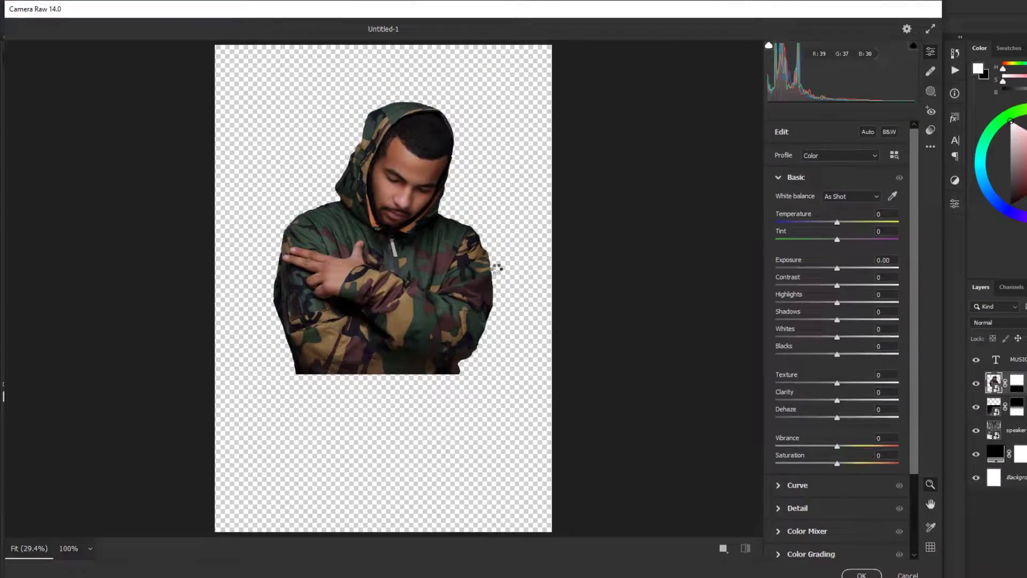
left_click_drag(429, 145, 464, 132)
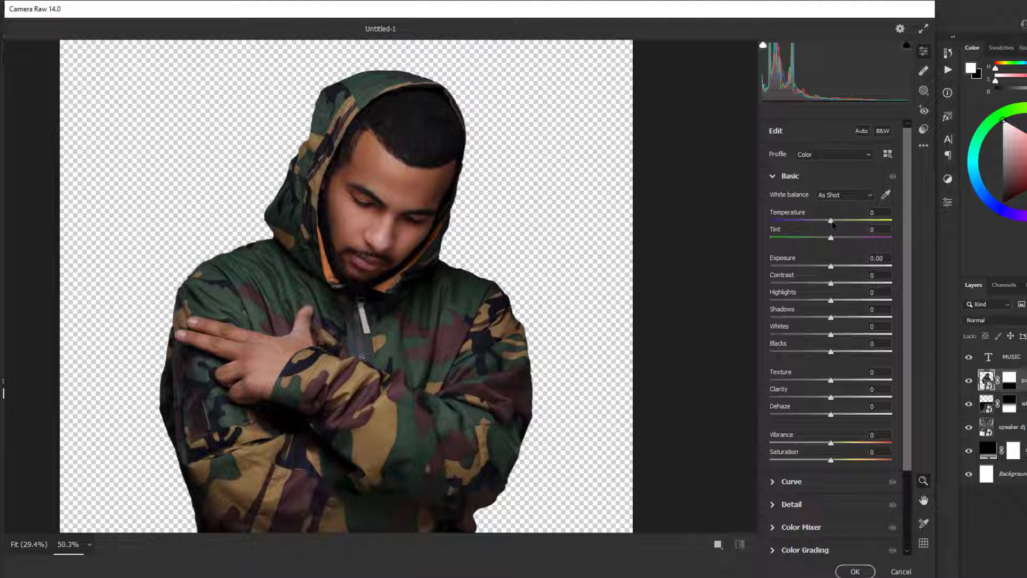
left_click_drag(832, 221, 835, 221)
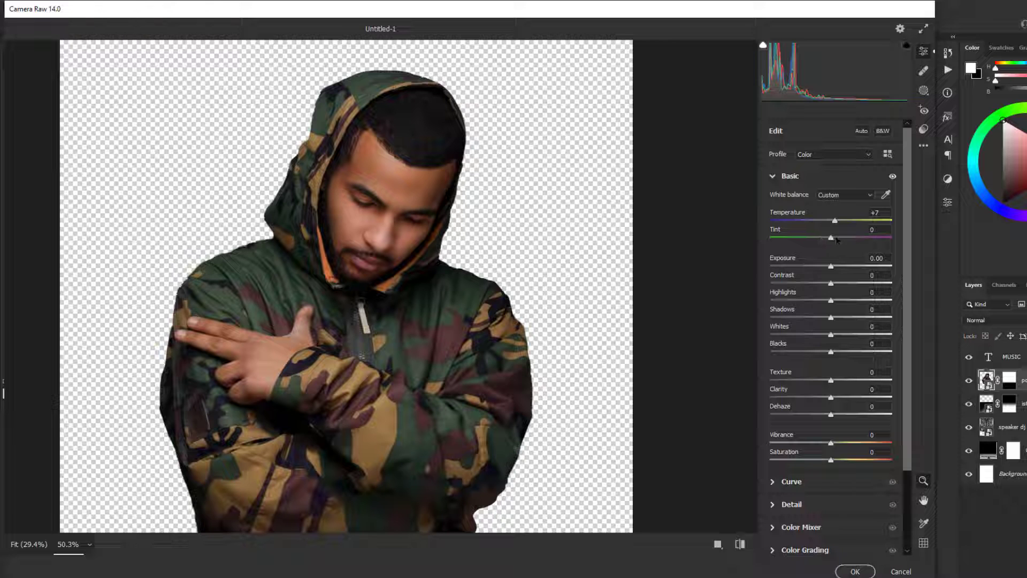
left_click_drag(833, 240, 839, 269)
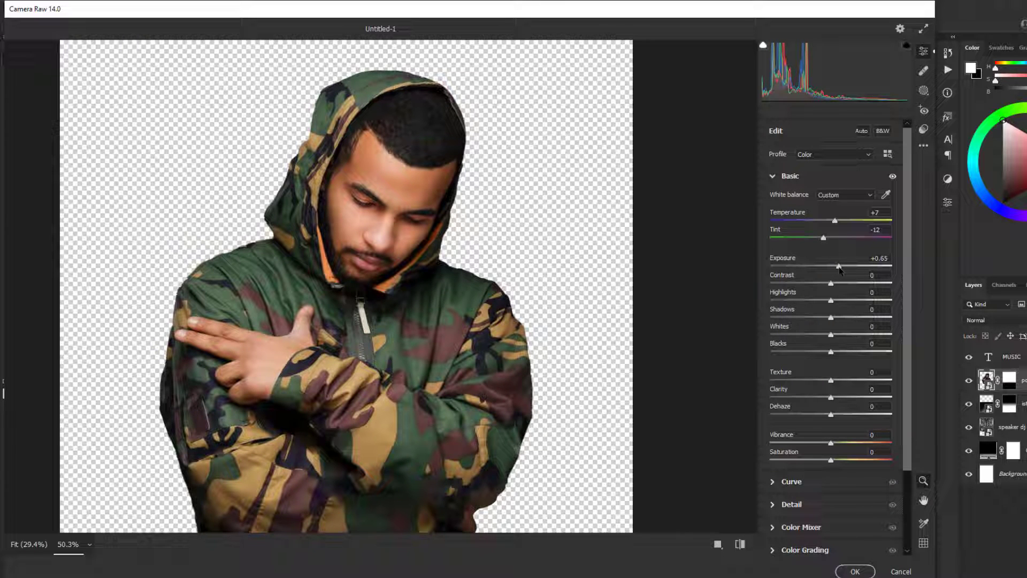
left_click_drag(831, 284, 842, 356)
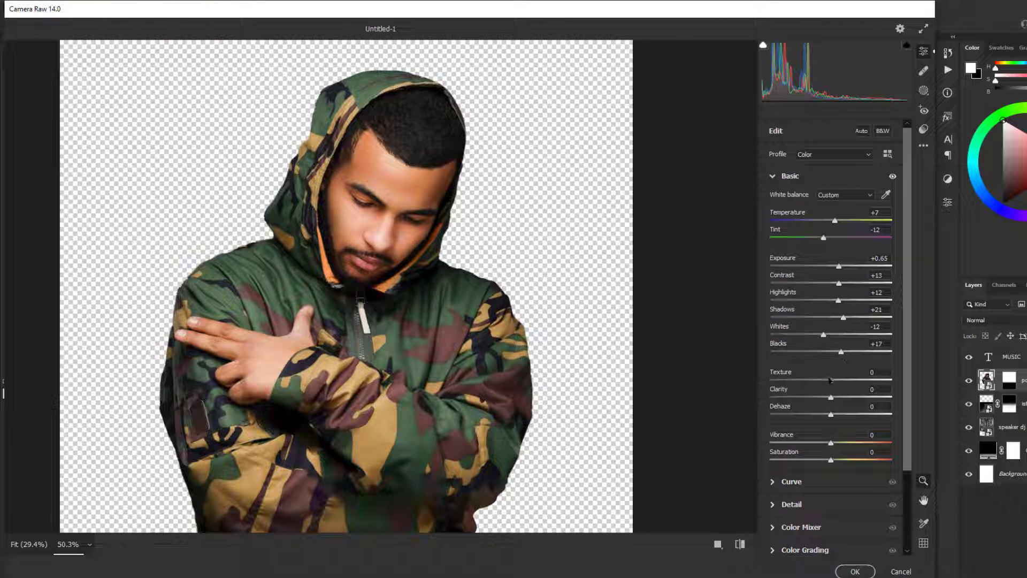
- Set Texture to -44, Clarity to +32, Dehaze to +21 and Vibrance to +7, and apply the Camera Raw filter
left_click_drag(831, 379, 852, 403)
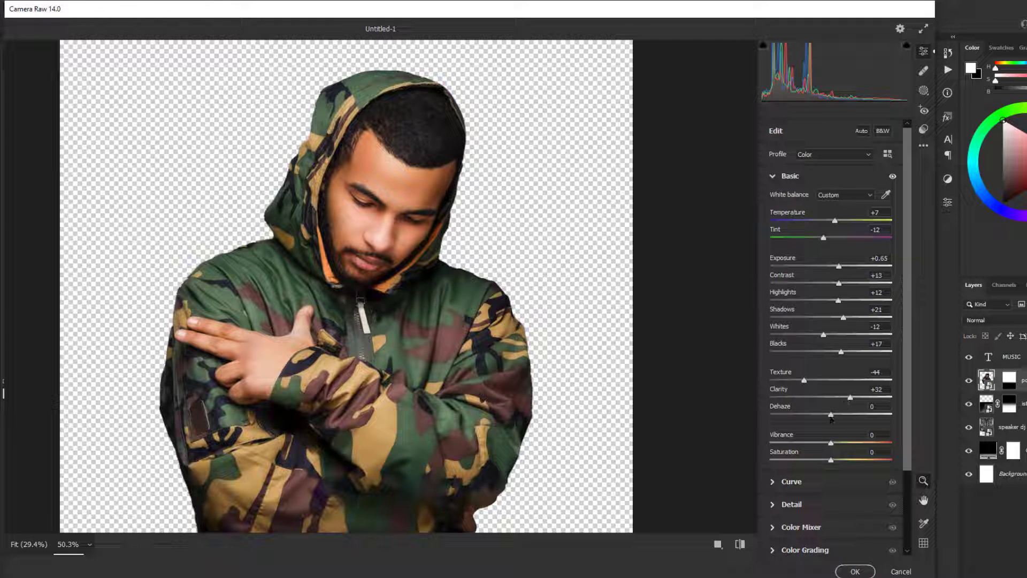
left_click_drag(832, 416, 844, 421)
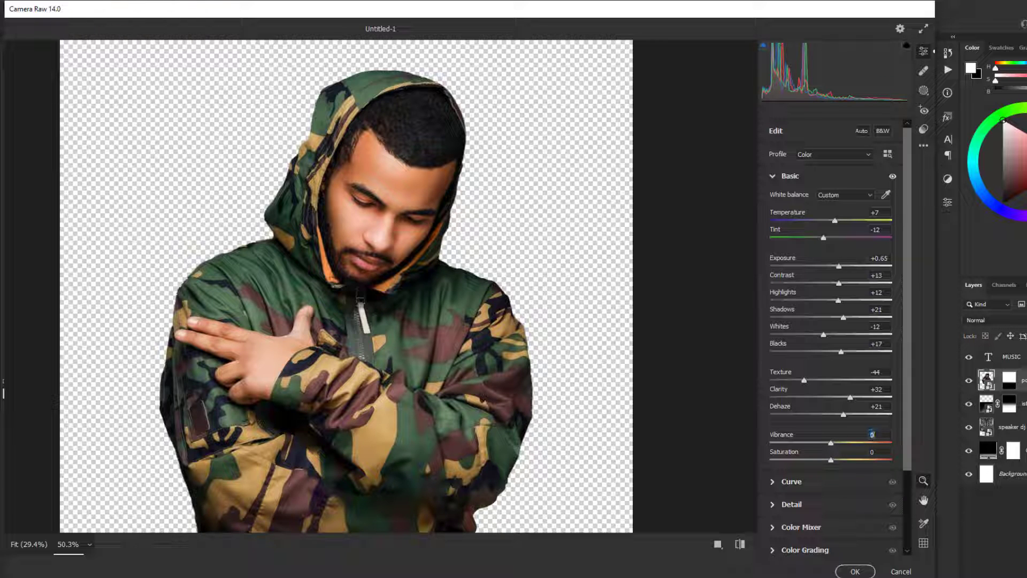
type("7")
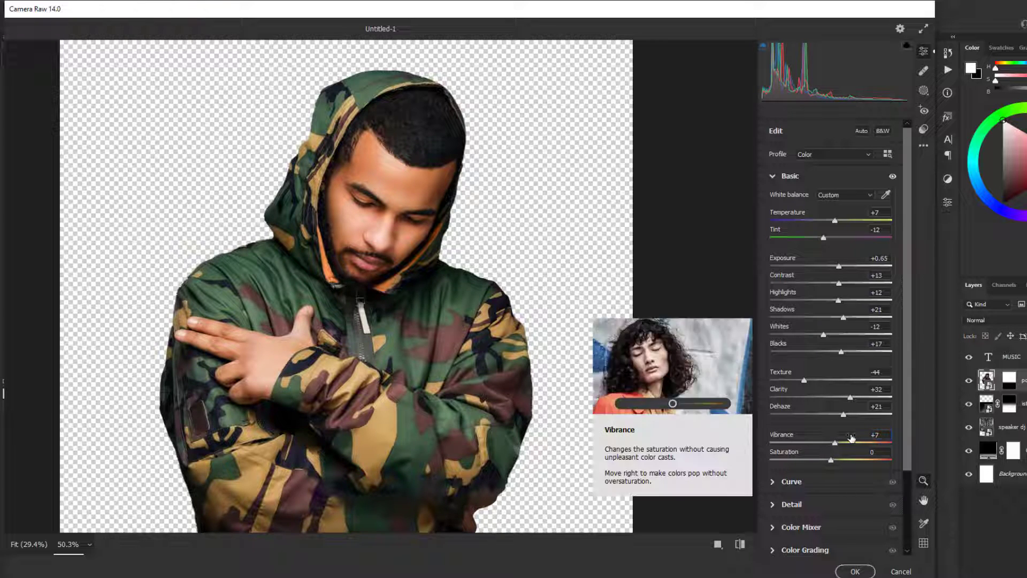
key("Return")
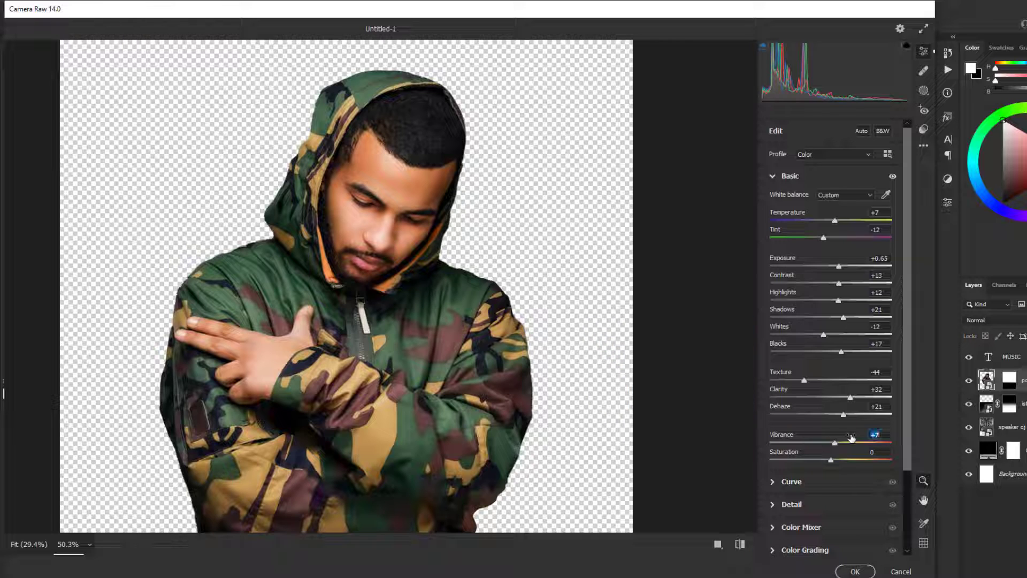
key("Tab")
key("Return")
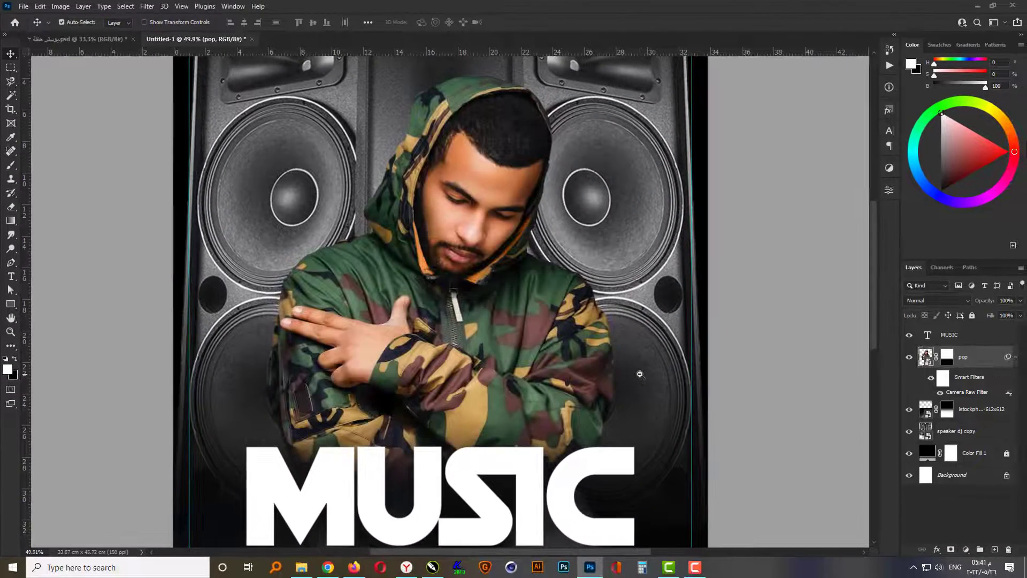
- Apply an S-shaped Curves adjustment to the man with points at input 57, output 48 and input 176, output 197
scroll(462, 347, "down", 1)
scroll(463, 348, "down", 1)
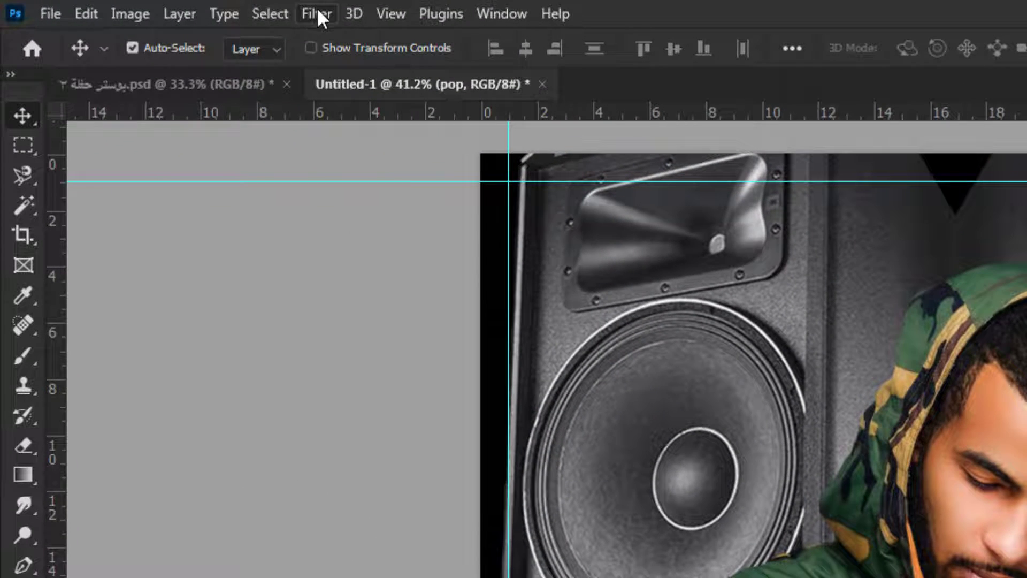
left_click(126, 11)
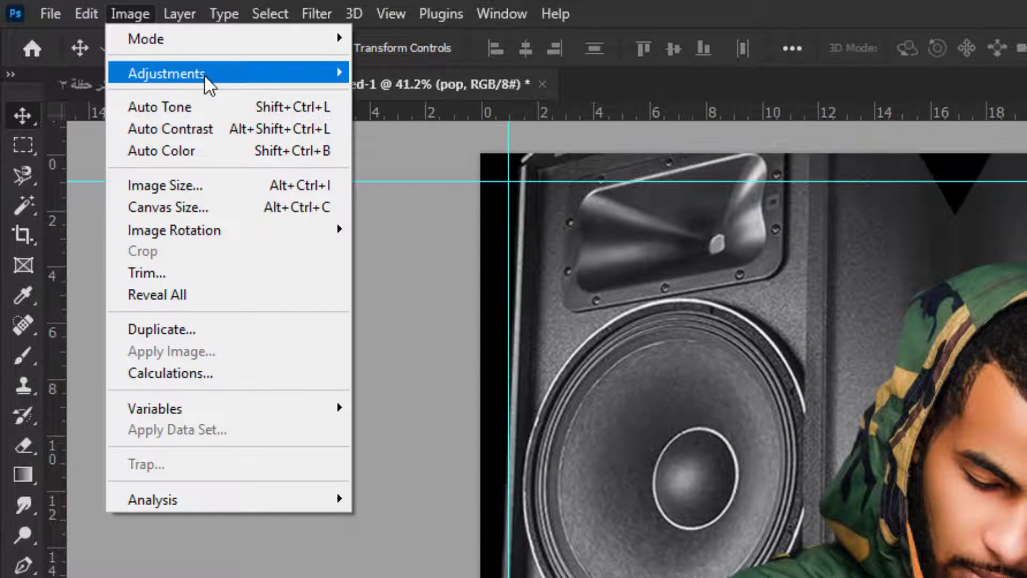
mouse_move(256, 78)
left_click(426, 127)
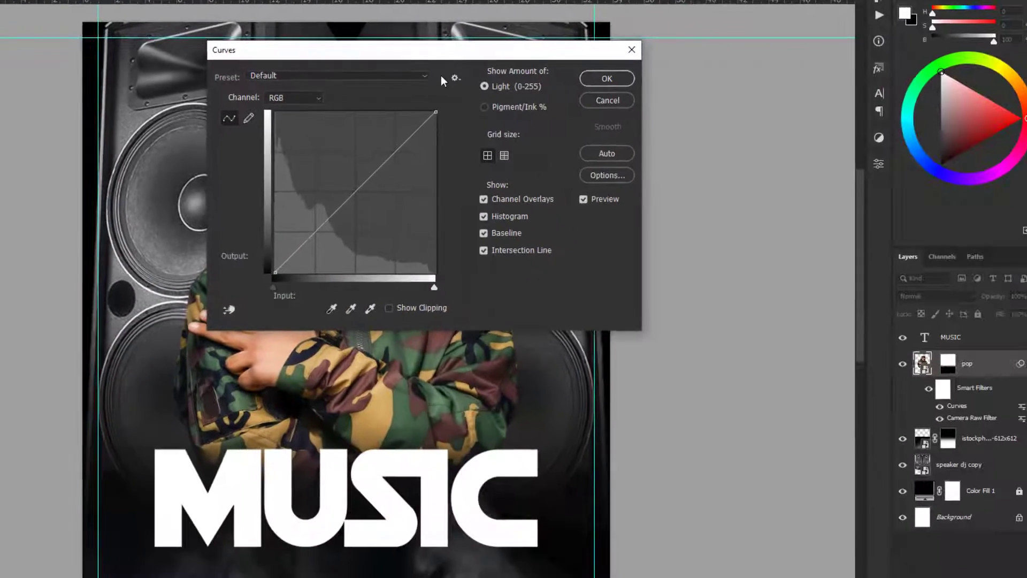
left_click_drag(443, 54, 749, 117)
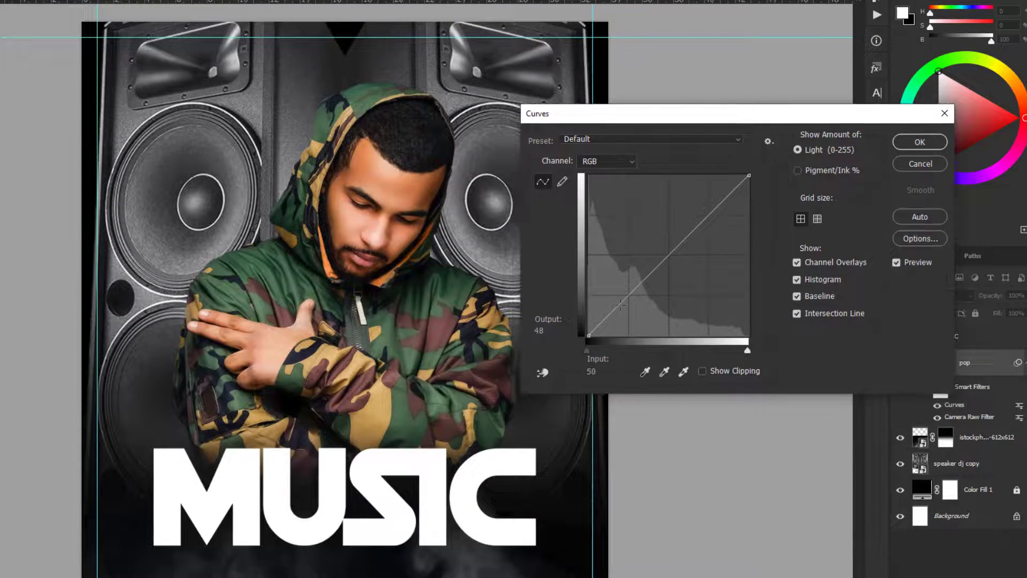
left_click_drag(620, 305, 624, 305)
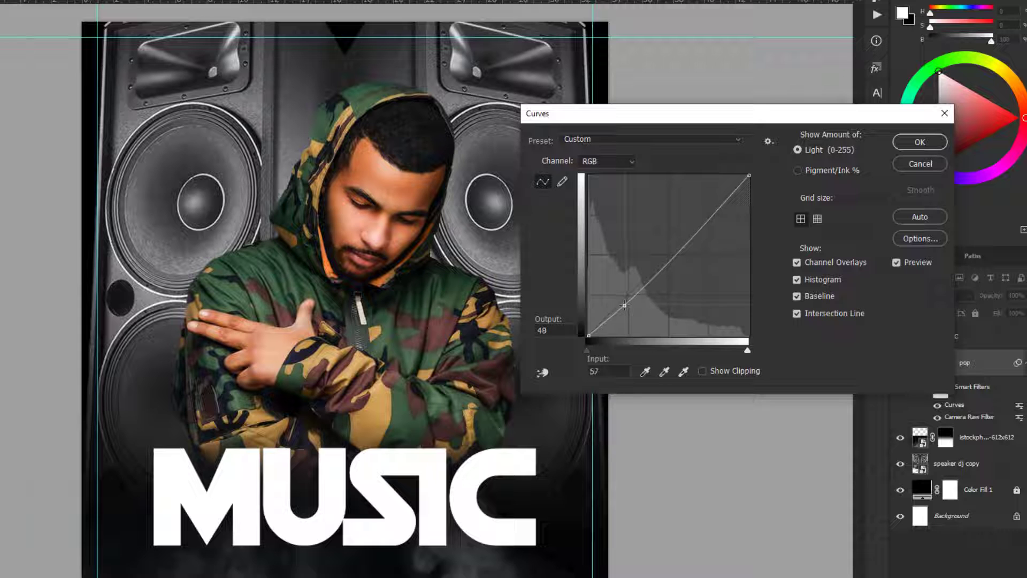
left_click_drag(707, 218, 698, 212)
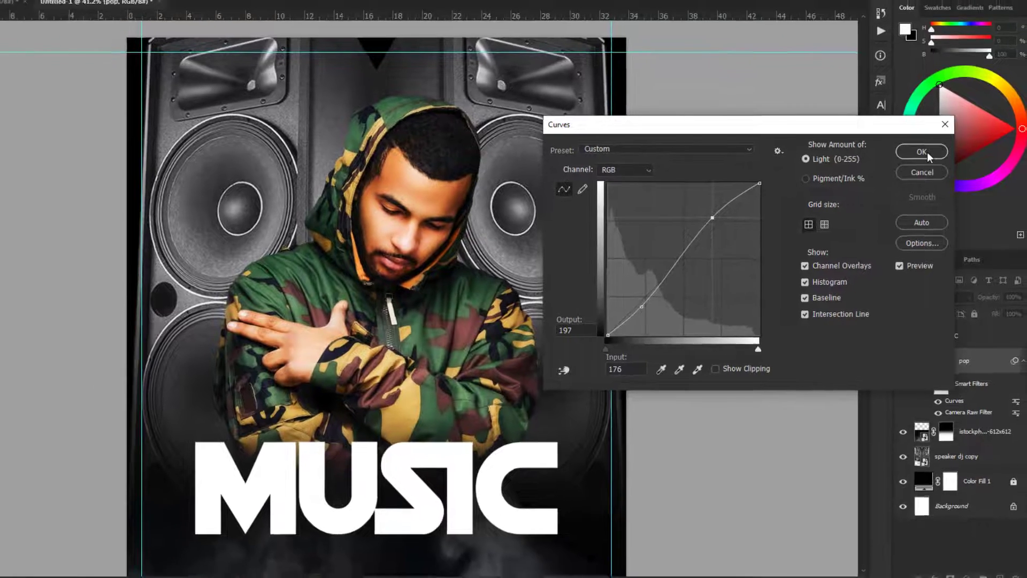
left_click(920, 142)
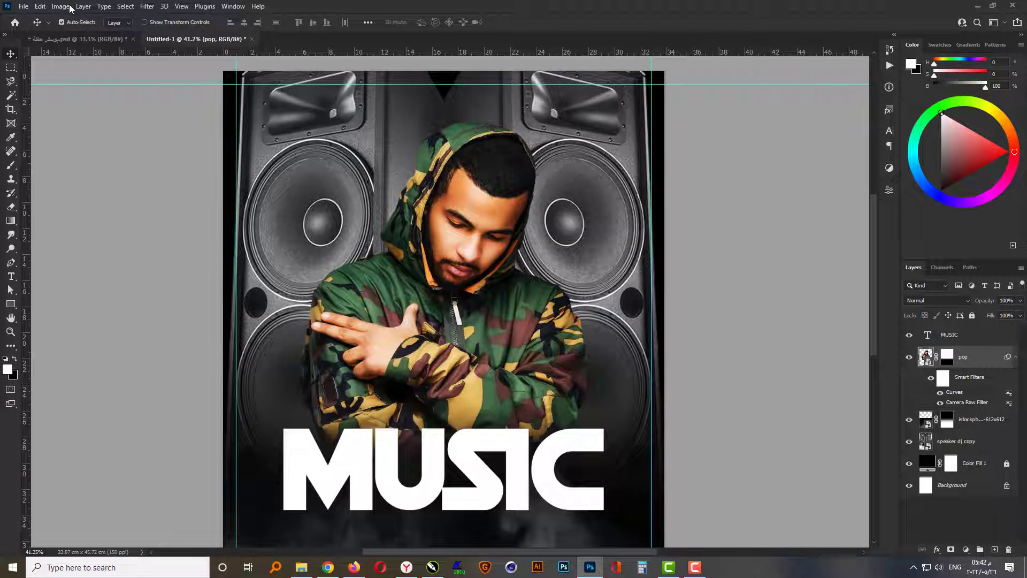
- Apply a Hue/Saturation adjustment to the man with Saturation at -15 and the hue lowered by 4
left_click(70, 8)
mouse_move(78, 35)
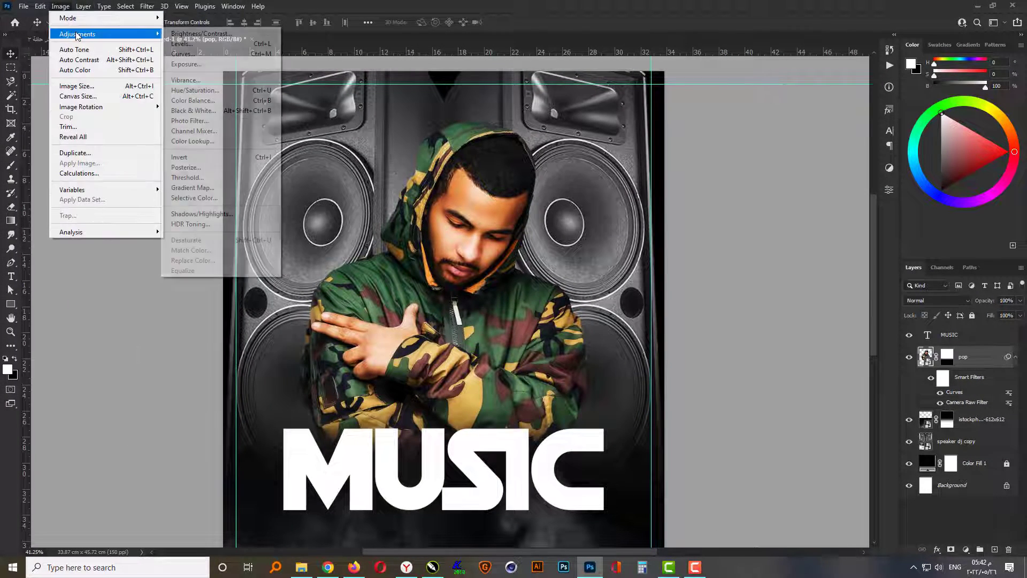
left_click(194, 90)
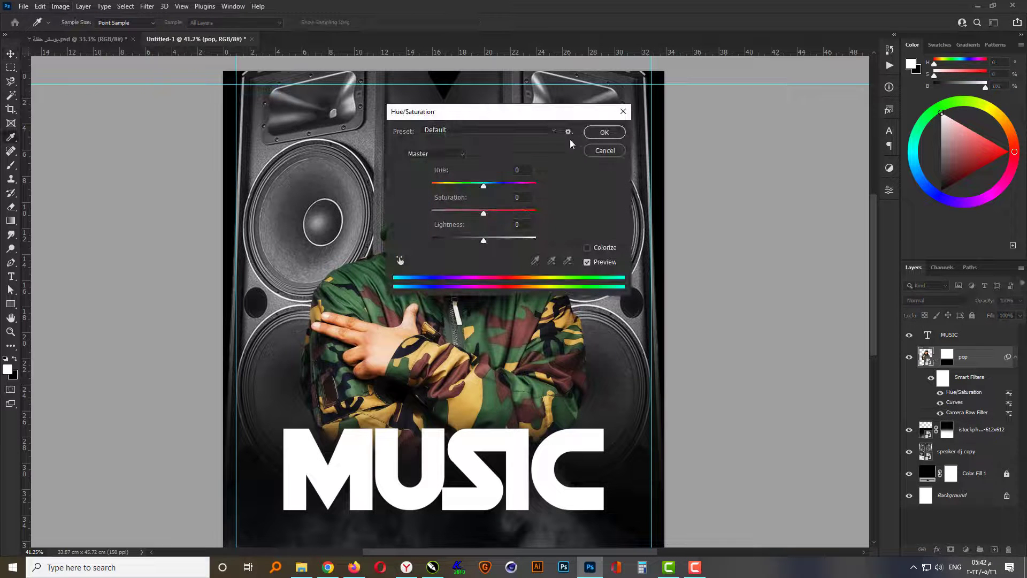
left_click_drag(542, 117, 727, 159)
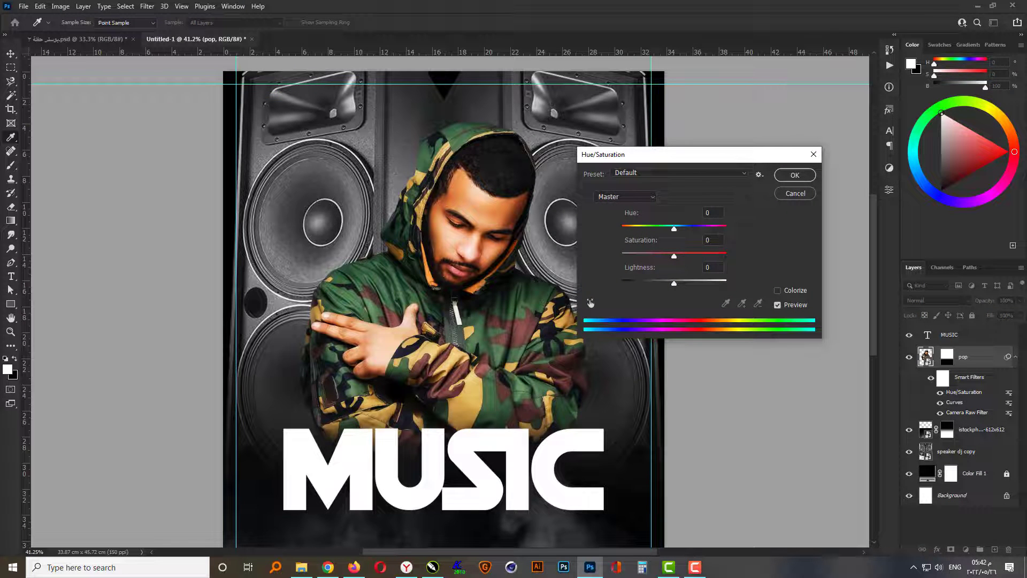
left_click_drag(674, 257, 667, 256)
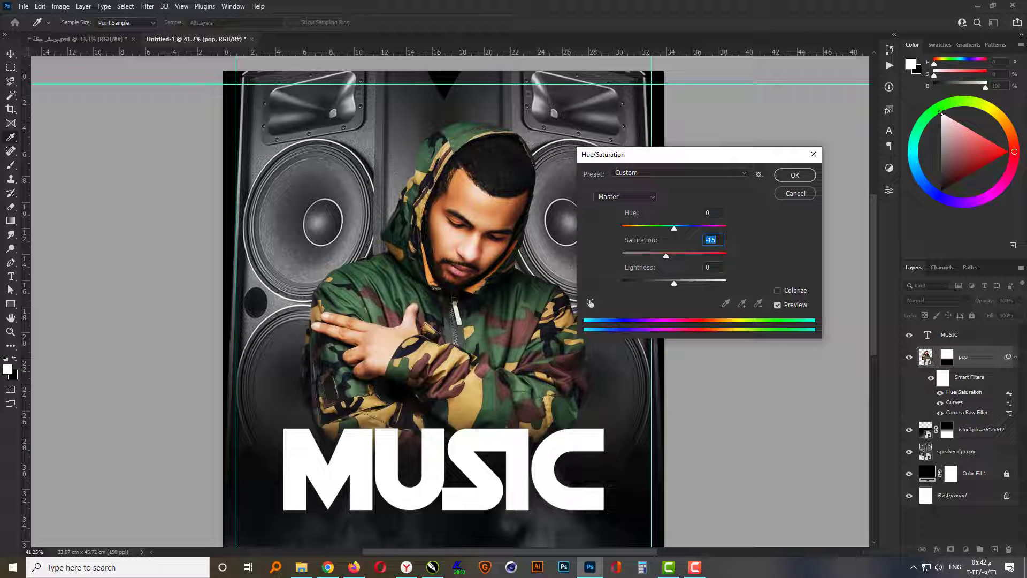
left_click(708, 213)
key("Down")
key("Down")
key("Down")
key("Down")
key("Down")
key("Down")
key("Down")
left_click(794, 174)
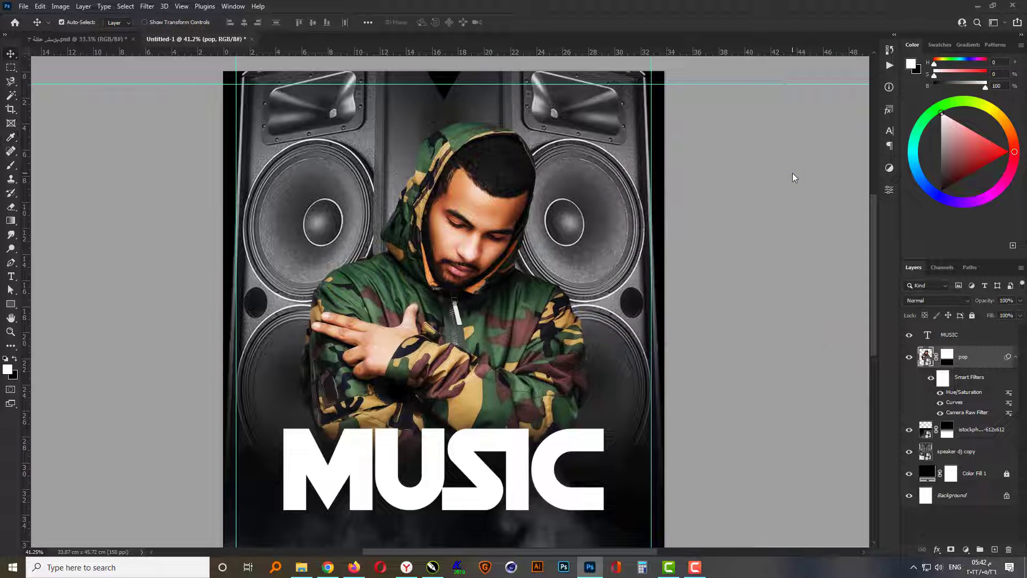
- Add a new layer above the pop layer and paint one soft white 500 px brush spot on the man's chest
left_click(981, 430)
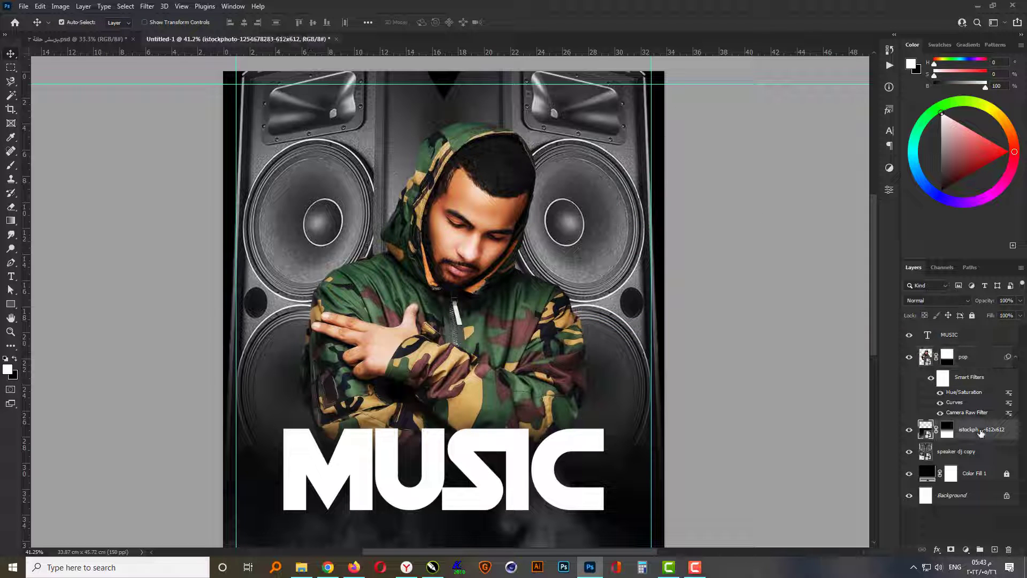
left_click(964, 361)
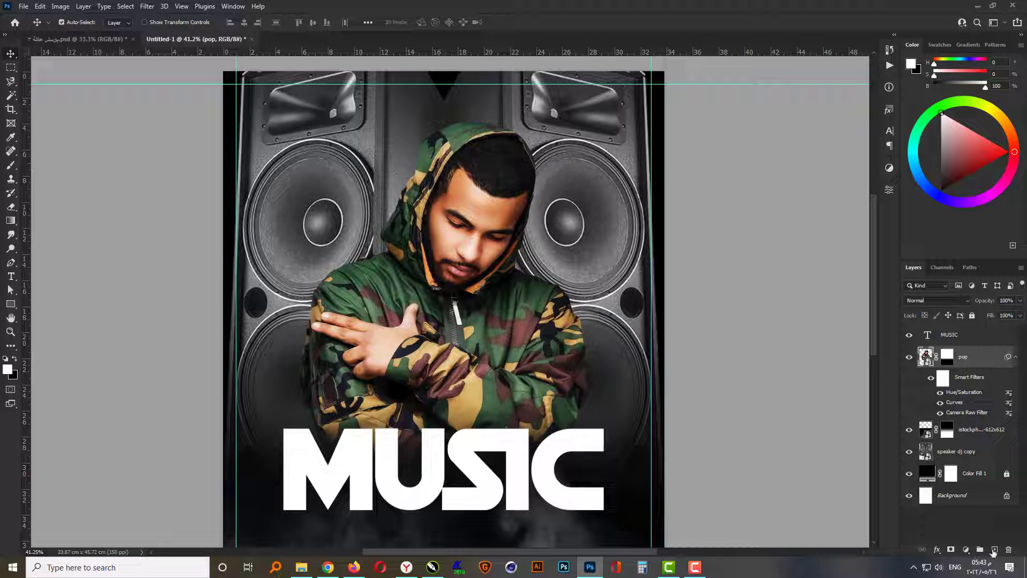
left_click(995, 550)
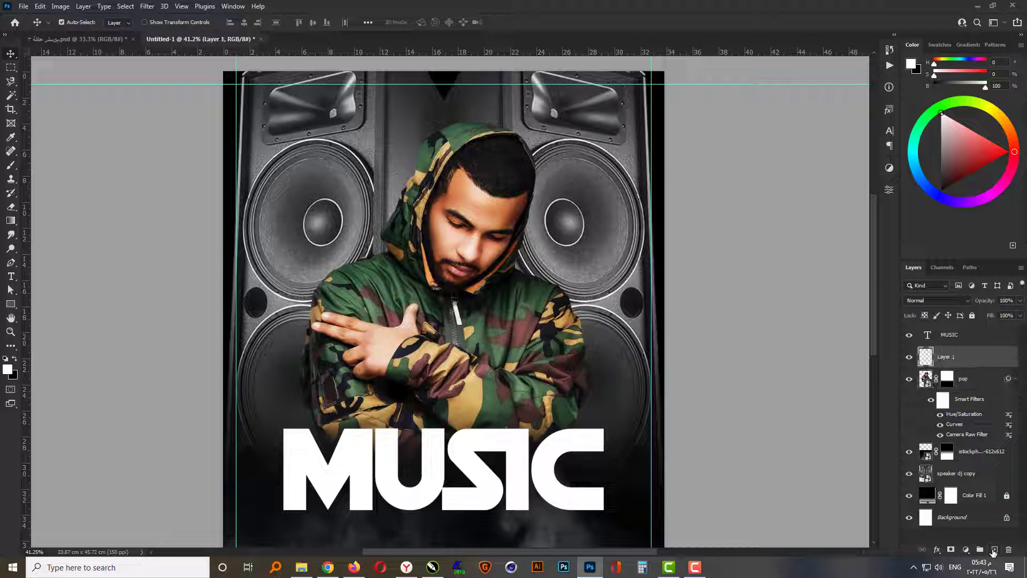
left_click(11, 165)
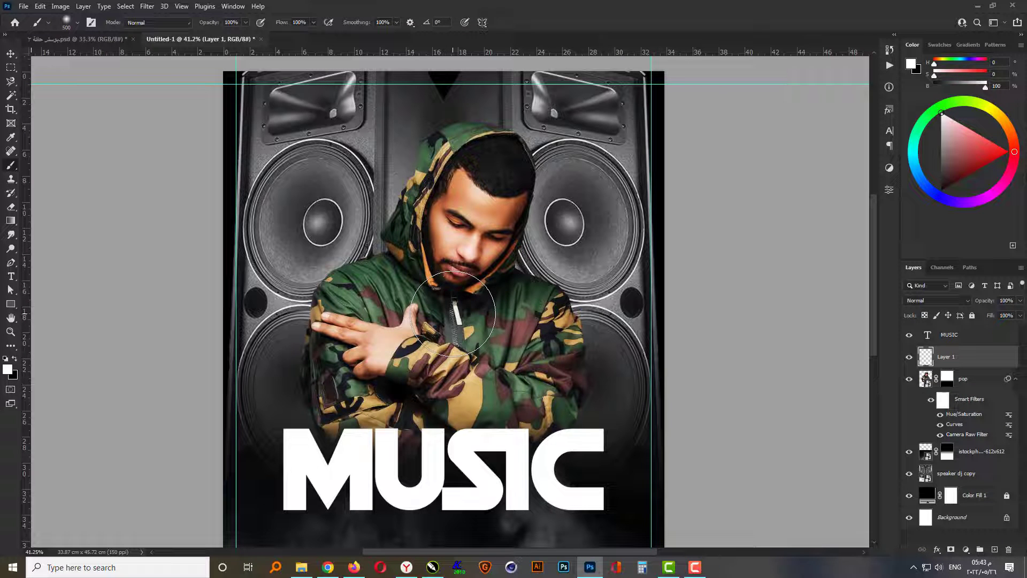
left_click(453, 313)
- Duplicate the white glow layer and enlarge the lower glow around its centre to about 266%
key("ctrl")
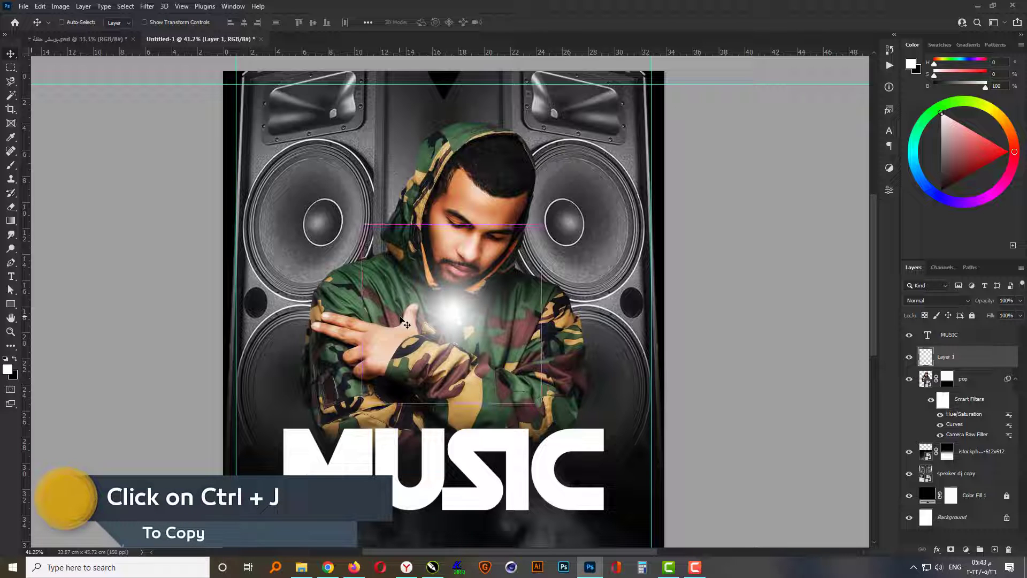
key("ctrl+j")
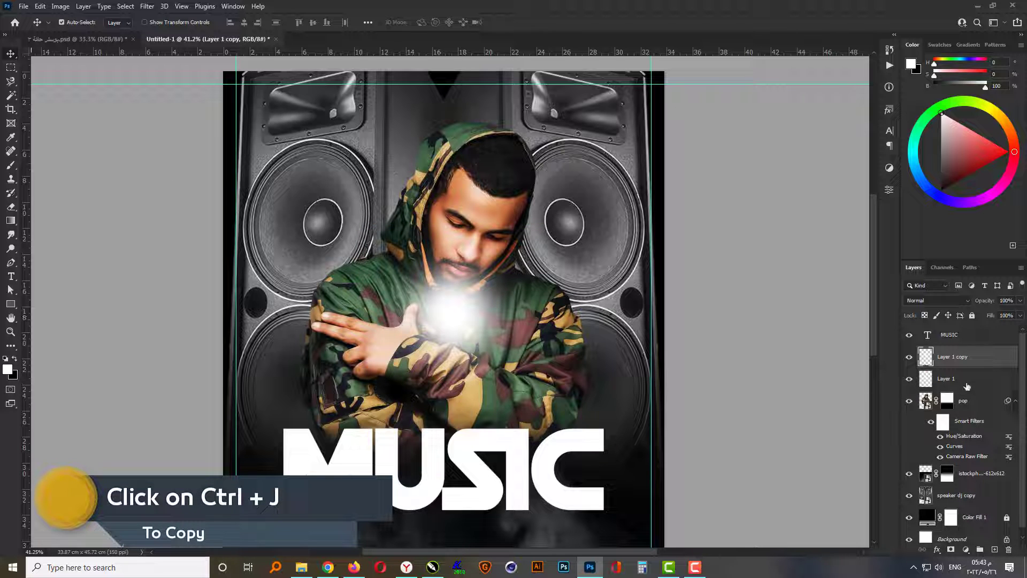
left_click(967, 385)
key("ctrl+t")
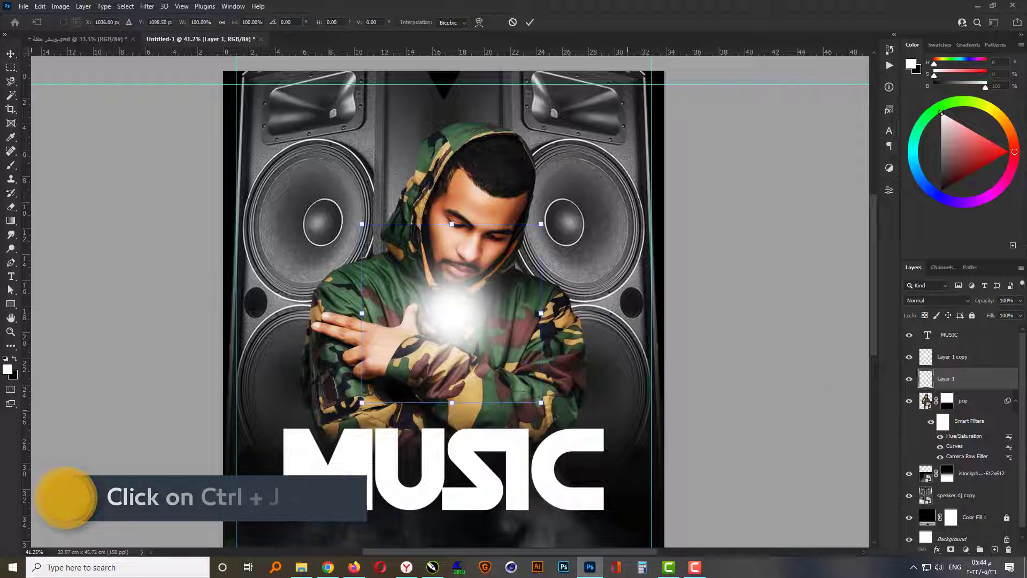
left_click_drag(542, 403, 730, 515)
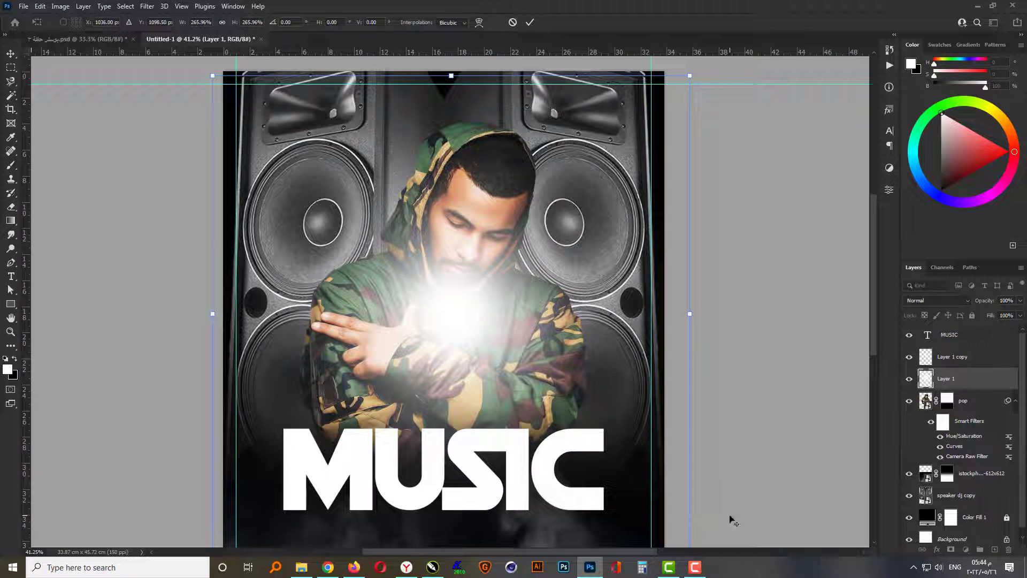
key("Return")
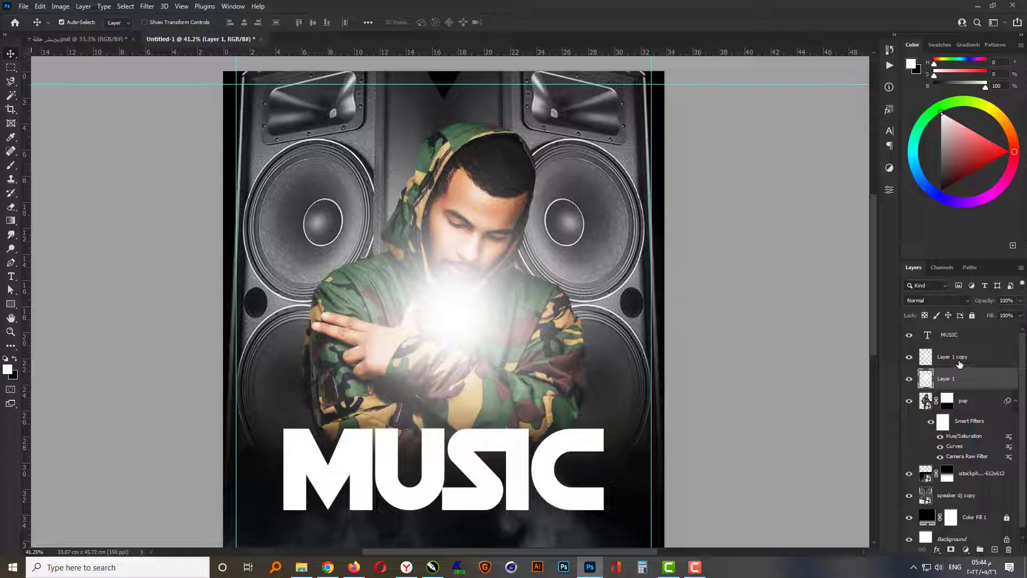
- Group the two white glow layers, expand the group and select the upper glow layer inside it
left_click(960, 363, "shift")
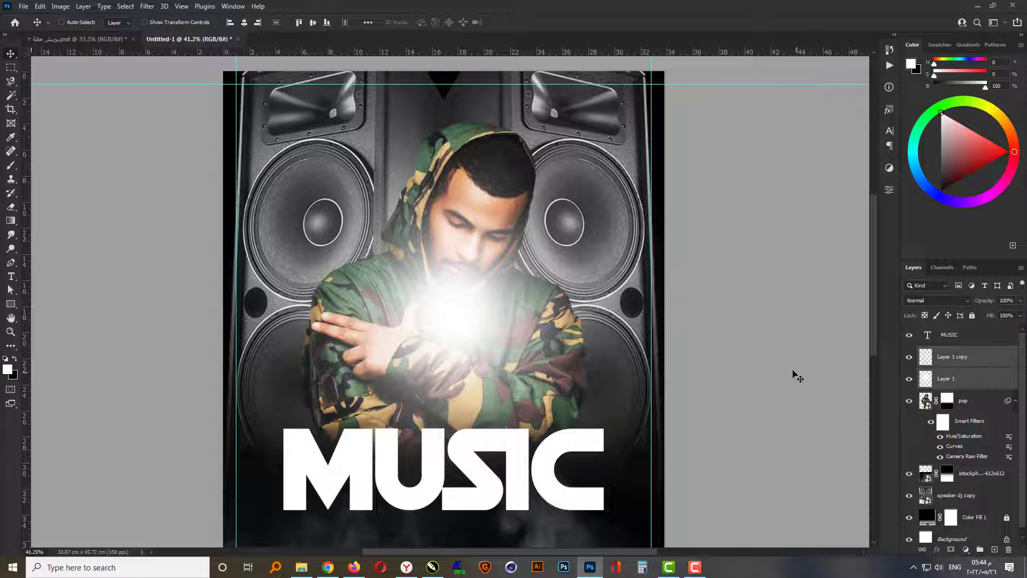
key("ctrl+g")
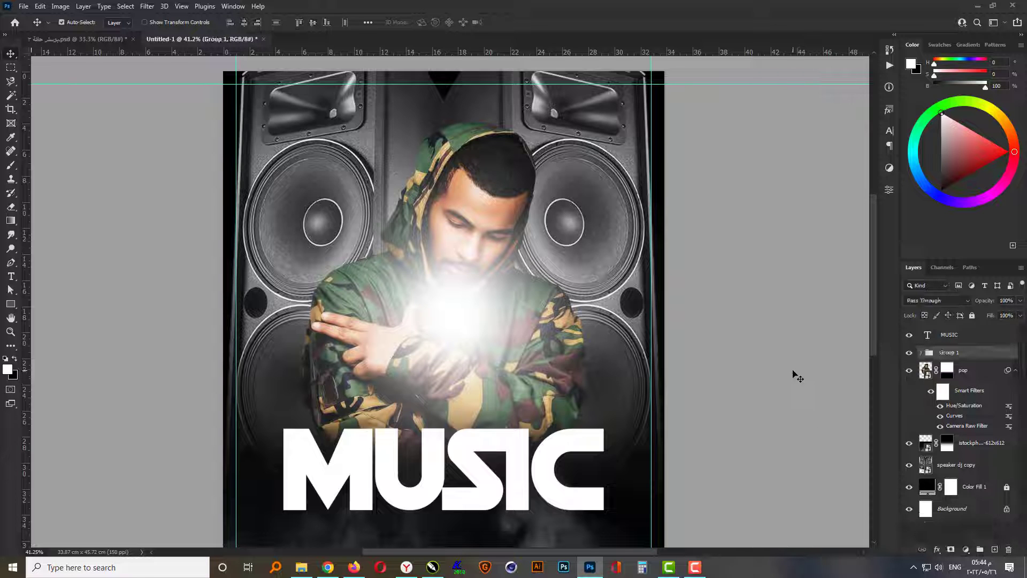
left_click(921, 352)
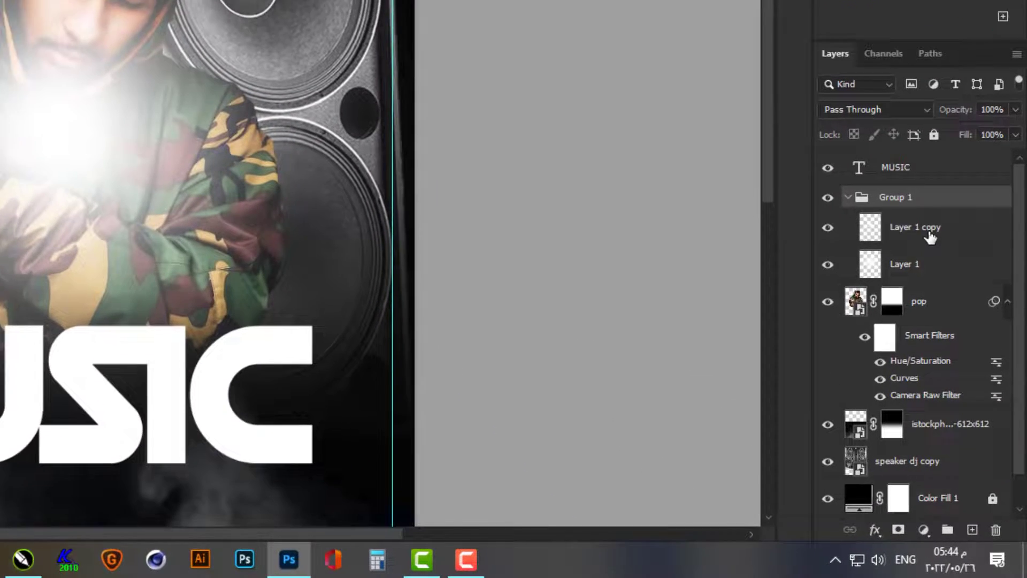
left_click(931, 237)
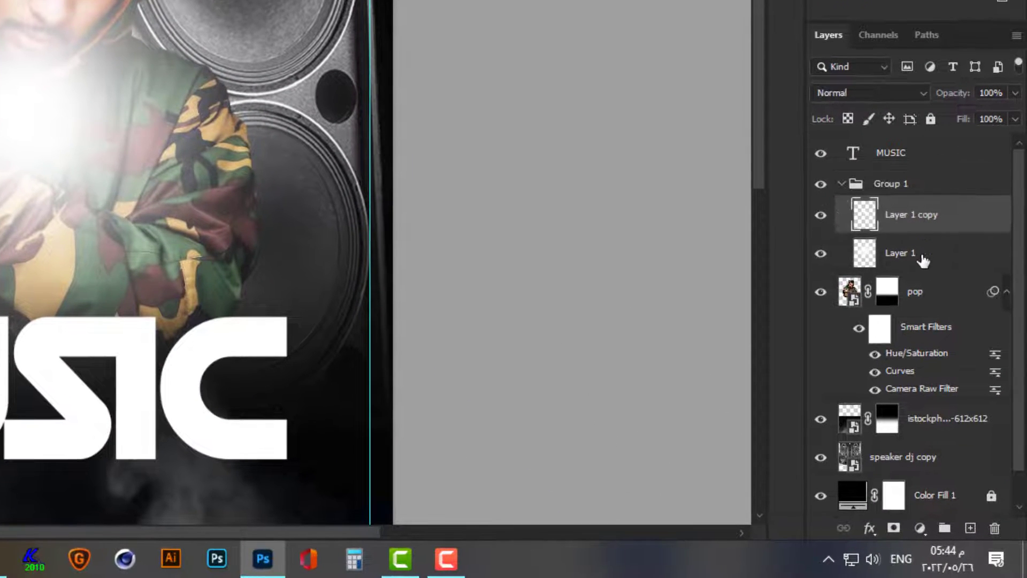
- Set the blend mode of both glow layers in Group 1 to Linear Dodge (Add) and collapse the group
left_click(925, 268, "shift")
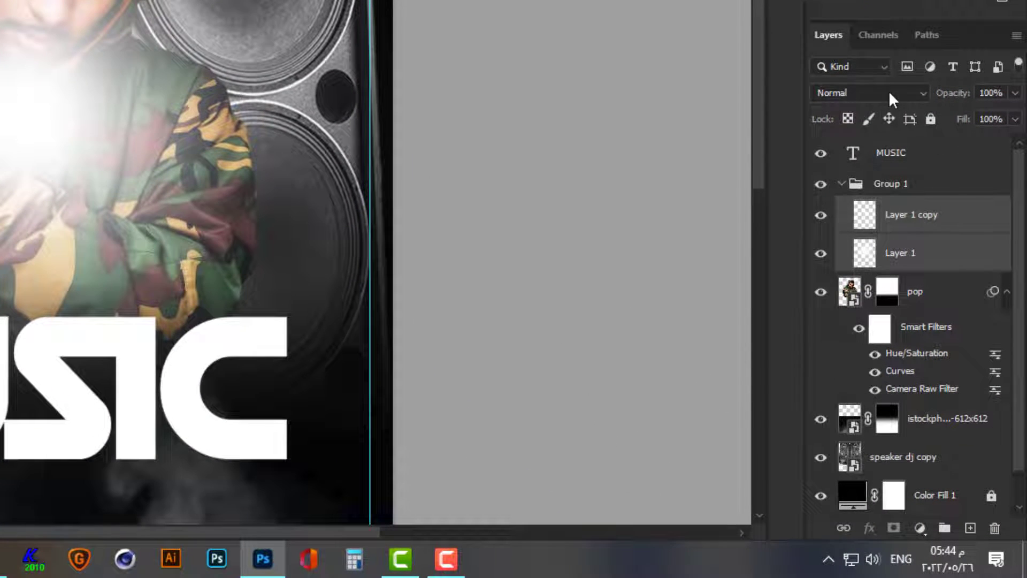
left_click(891, 98)
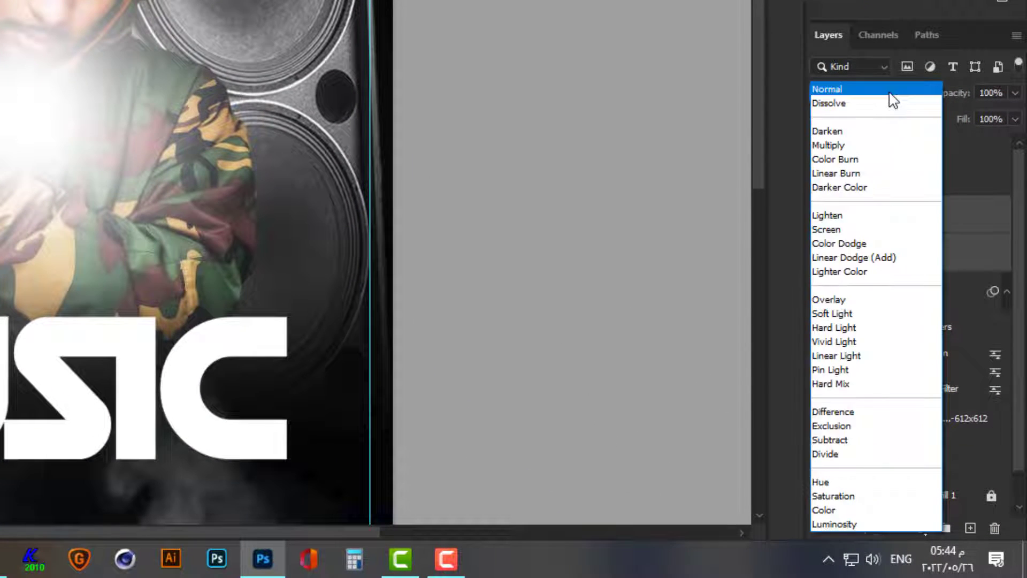
left_click(887, 253)
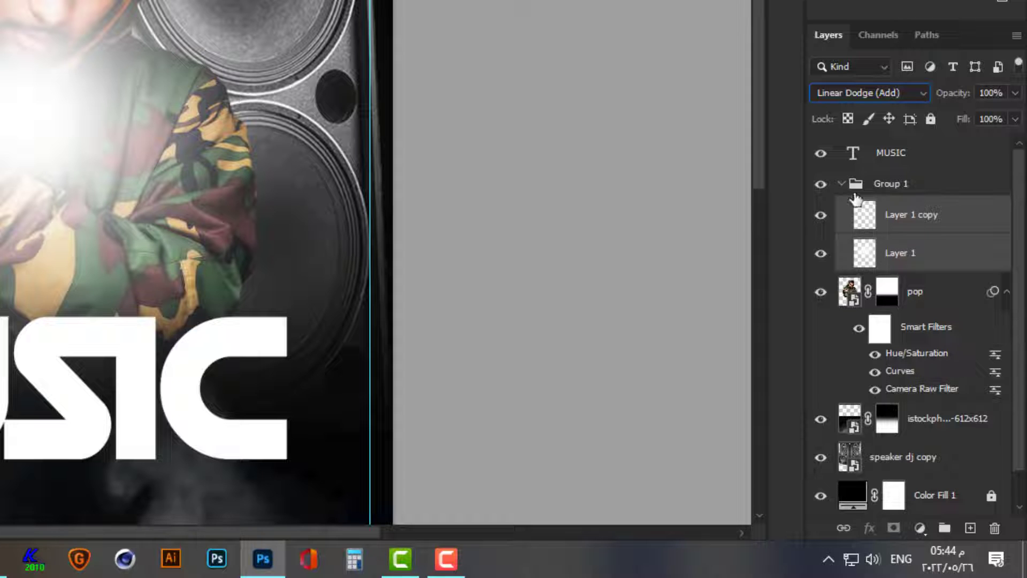
left_click(842, 184)
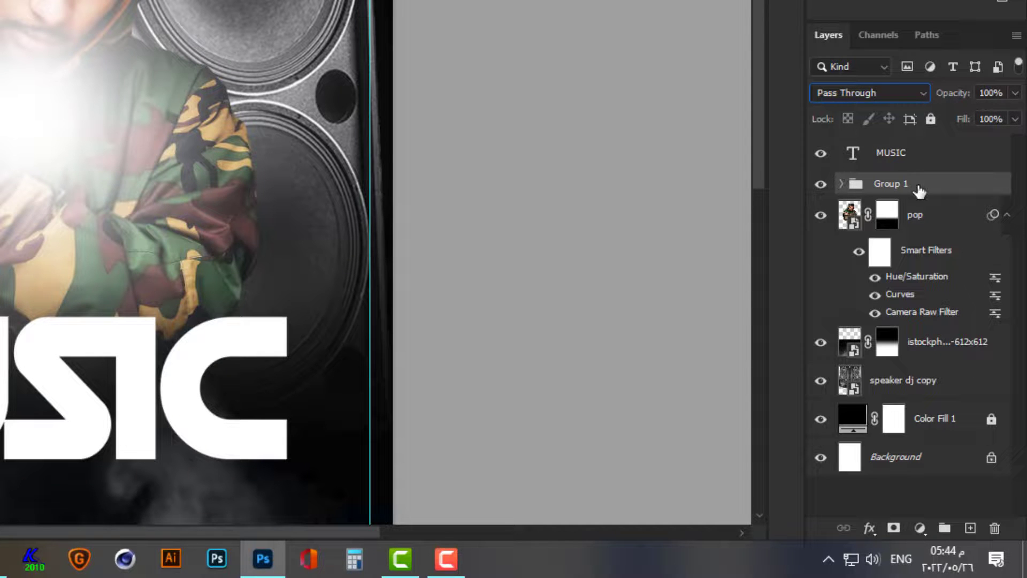
- Add a Hue/Saturation adjustment clipped to Group 1, with Colorize on, Saturation 100 and Lightness +53
left_click(920, 527)
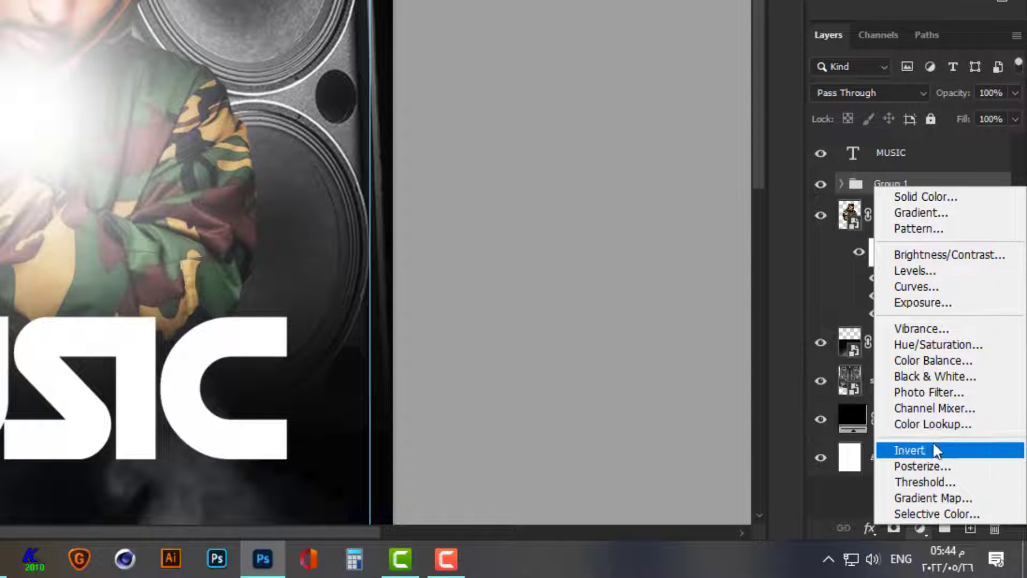
left_click(938, 345)
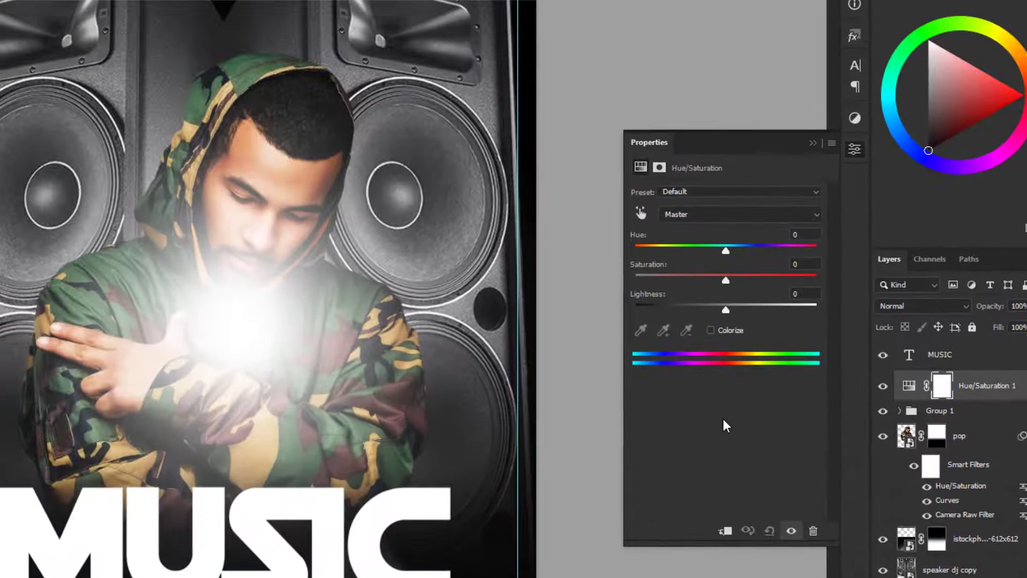
left_click(726, 531)
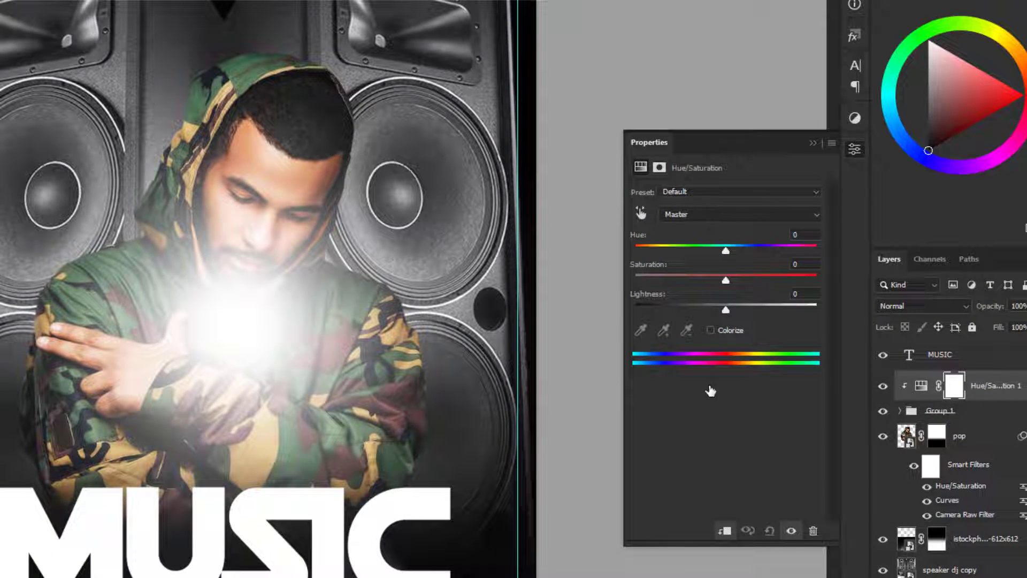
left_click(712, 330)
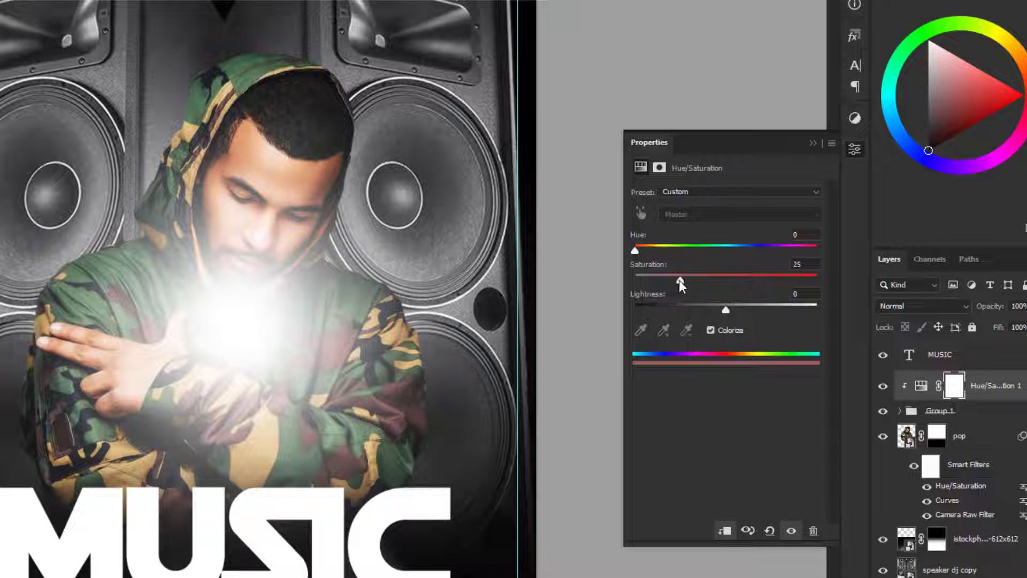
left_click_drag(680, 280, 834, 282)
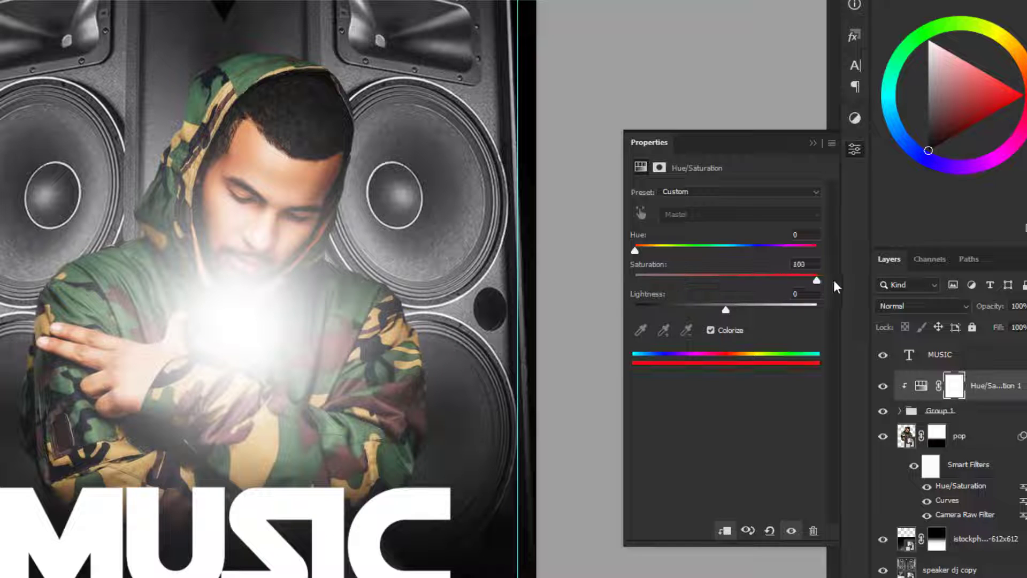
left_click_drag(724, 309, 774, 307)
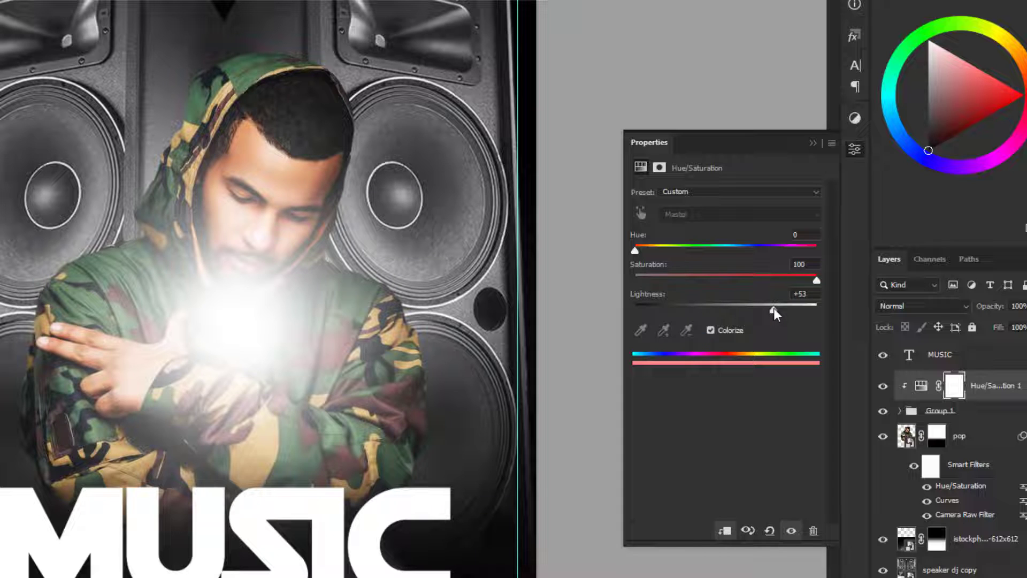
left_click(812, 143)
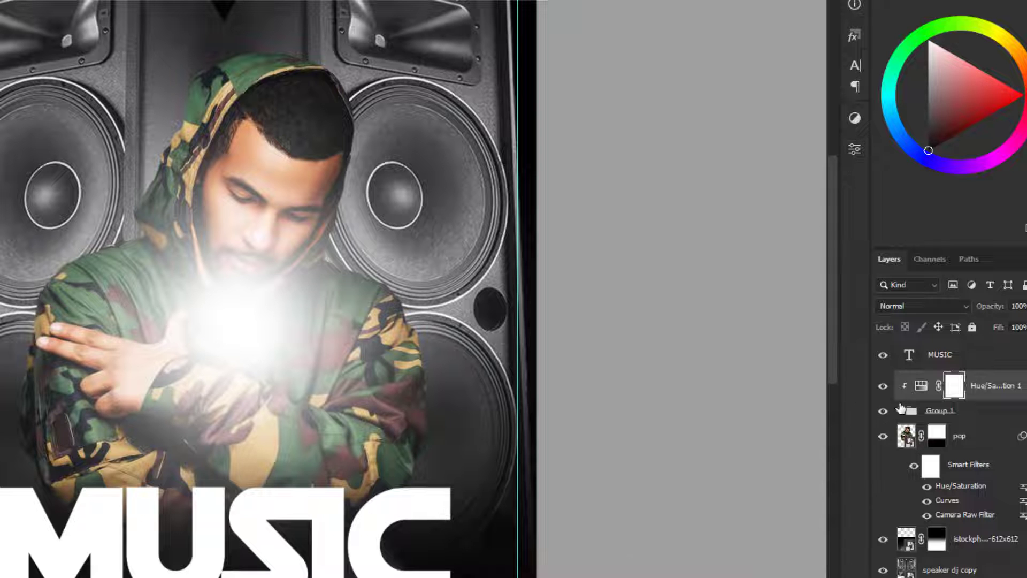
- Move the glow group and its clipped Hue/Saturation layer beneath the pop layer and enlarge the glow behind the man
left_click(971, 412, "shift")
left_click_drag(971, 417, 974, 516)
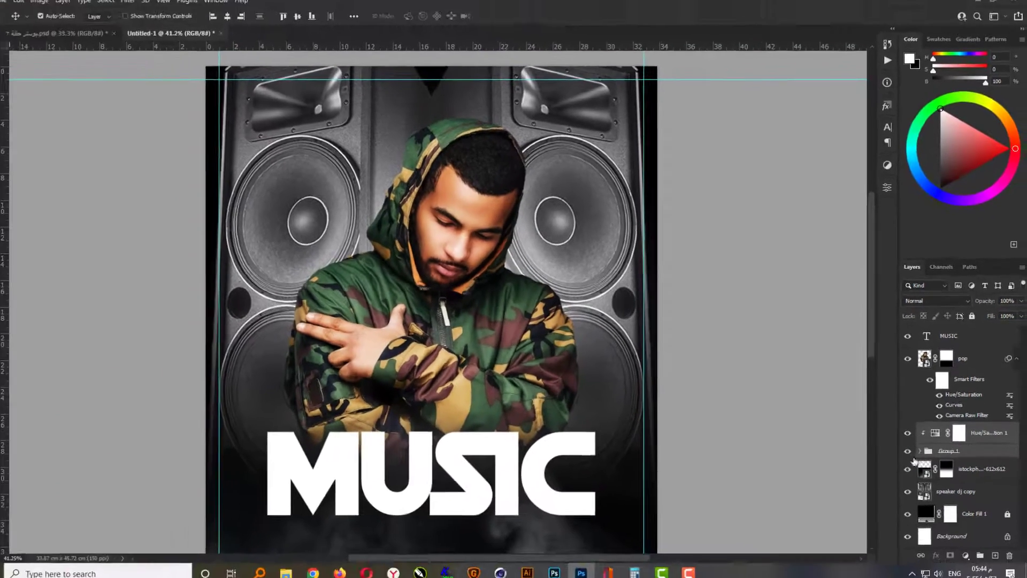
key("ctrl+t")
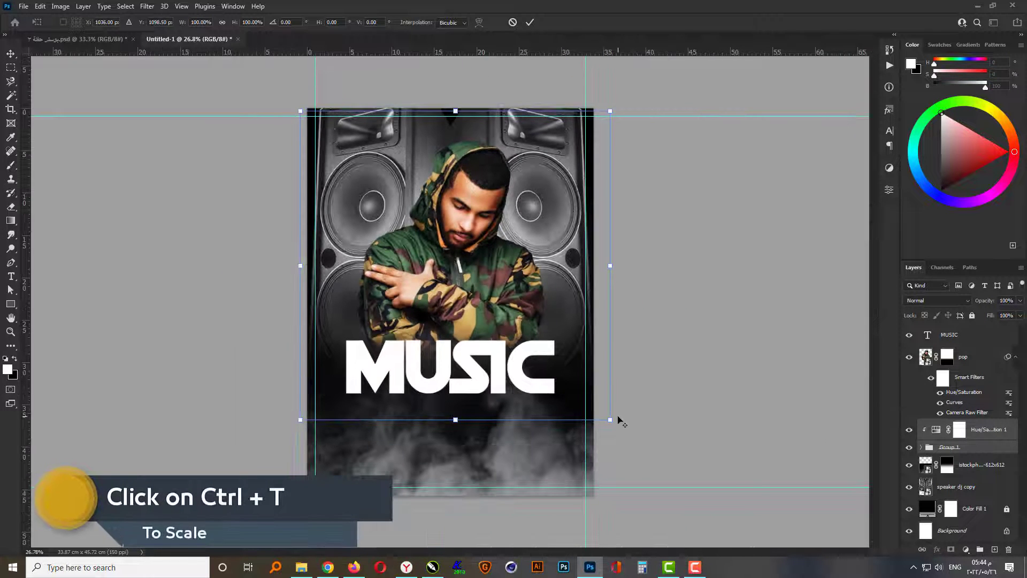
left_click_drag(612, 420, 676, 452)
key("Return")
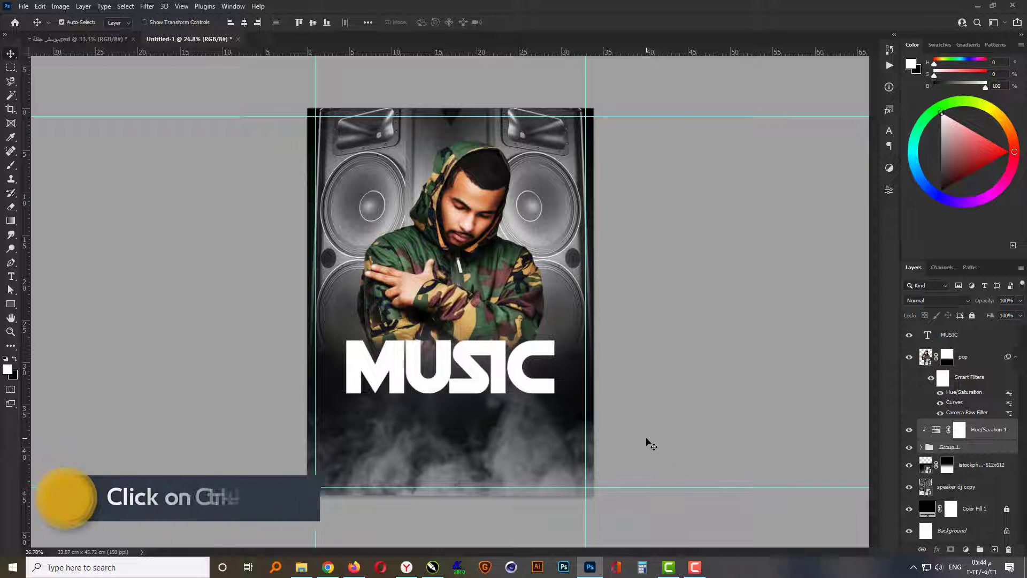
- Duplicate the glow group with its Hue/Saturation layer and set the copies' opacity to 70%
key("ctrl+j")
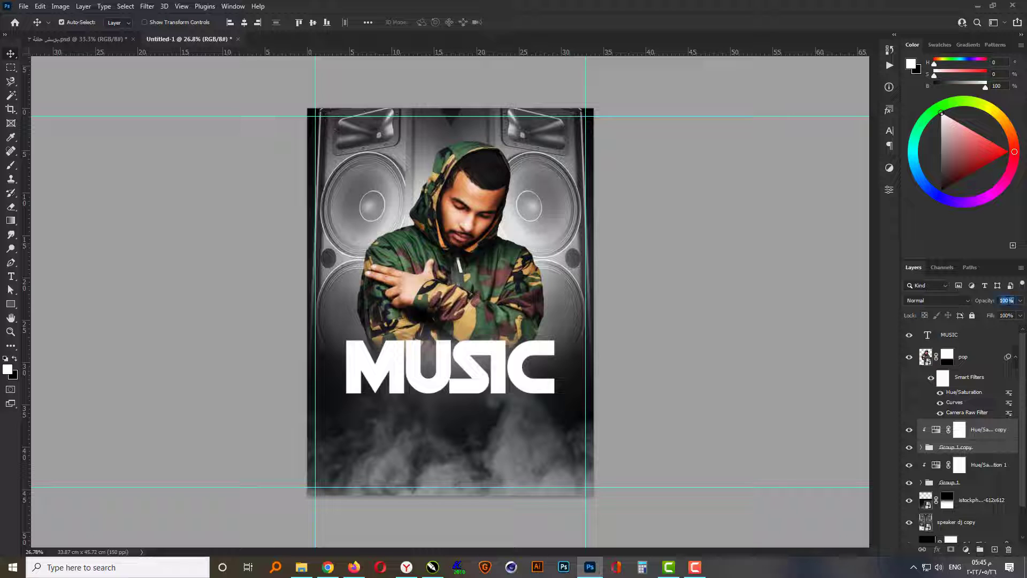
type("70")
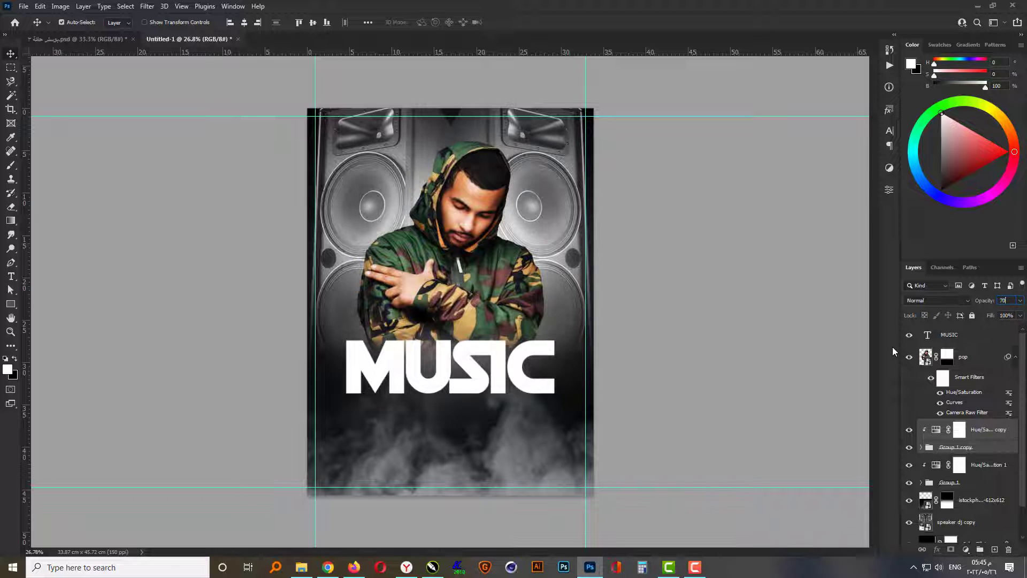
left_click(711, 347)
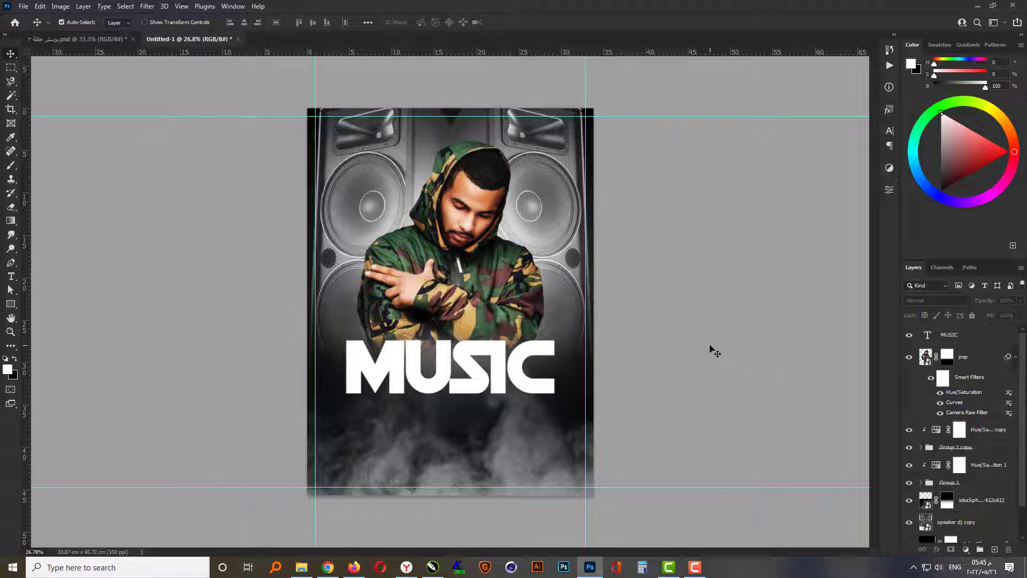
- Apply a silver linear Gradient Overlay at 90° and 100% opacity to the MUSIC text
key("ctrl+0")
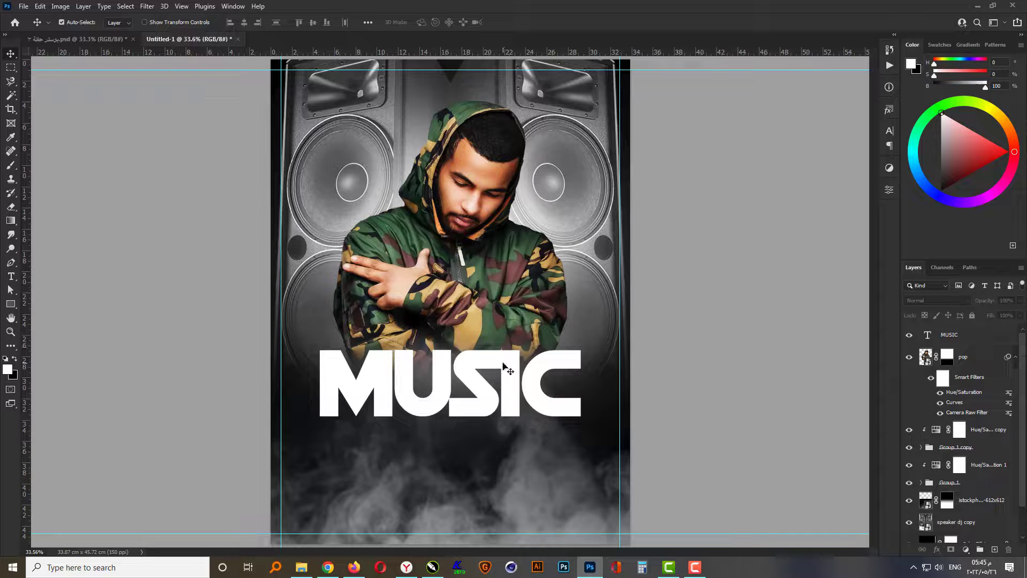
left_click(945, 338)
left_click(937, 549)
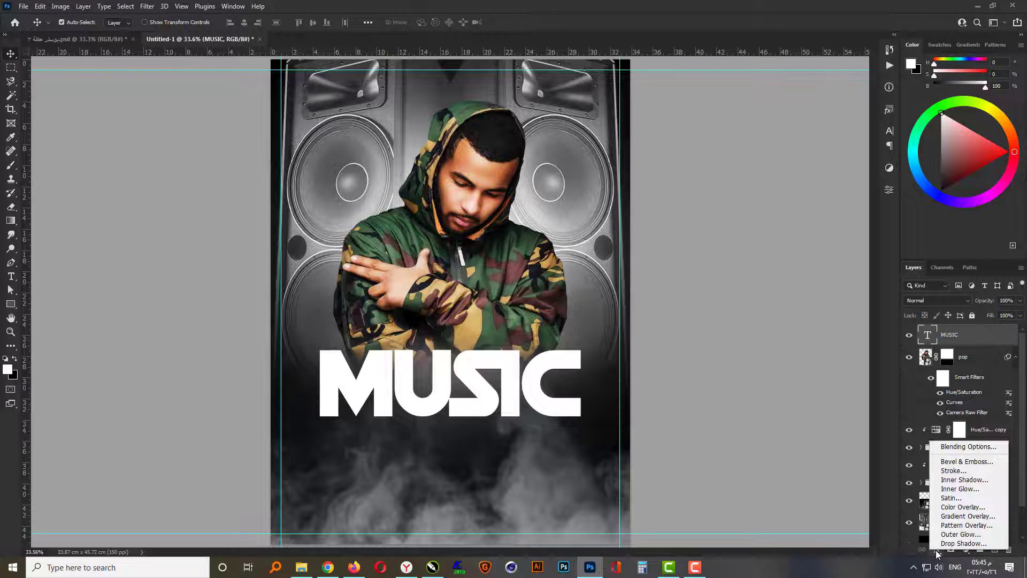
left_click(963, 516)
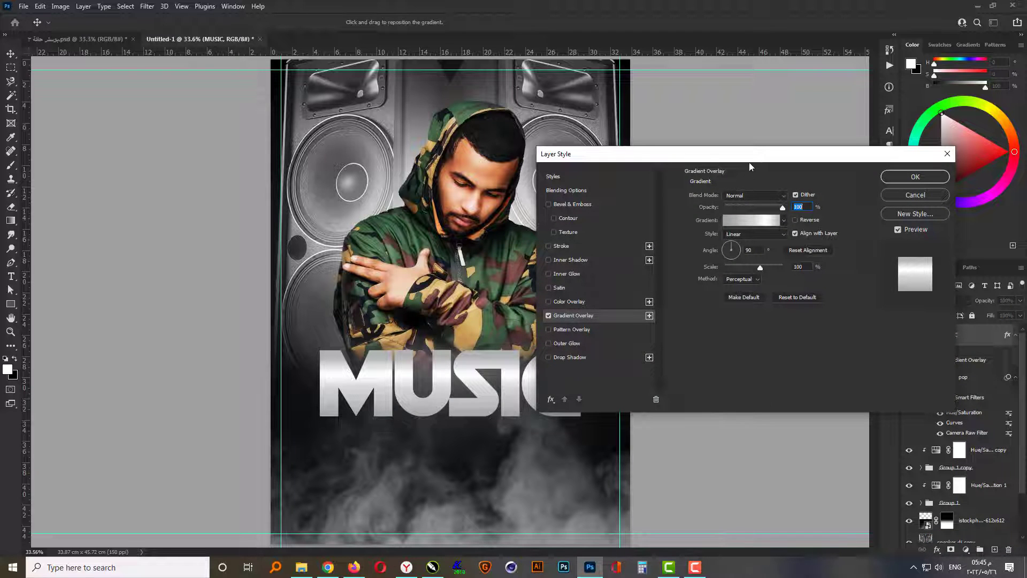
left_click_drag(749, 161, 773, 148)
- Add a Chisel Hard Inner Bevel to the MUSIC text with a size of 13 px
left_click(595, 192)
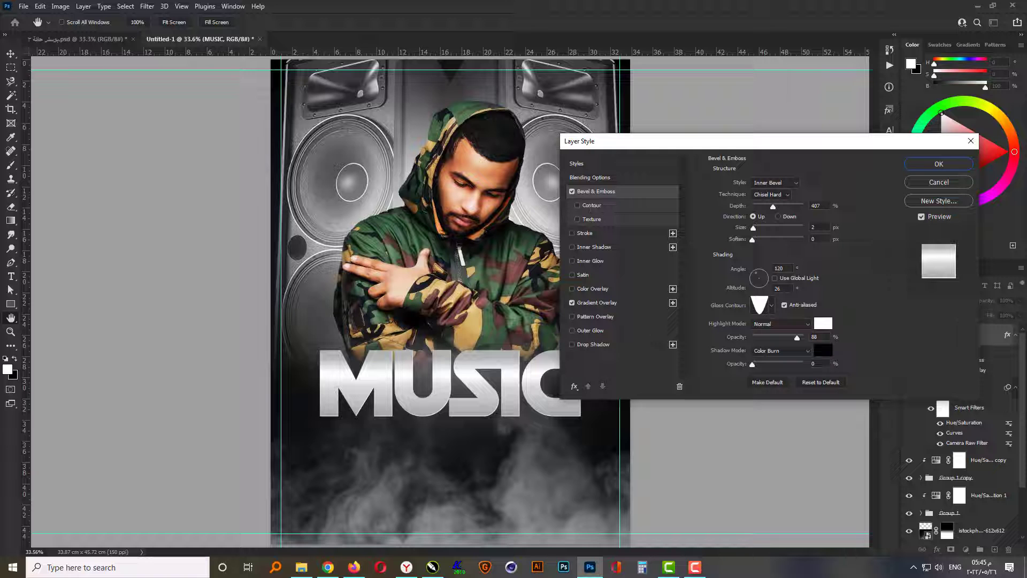
left_click(825, 228)
scroll(825, 227, "up", 12)
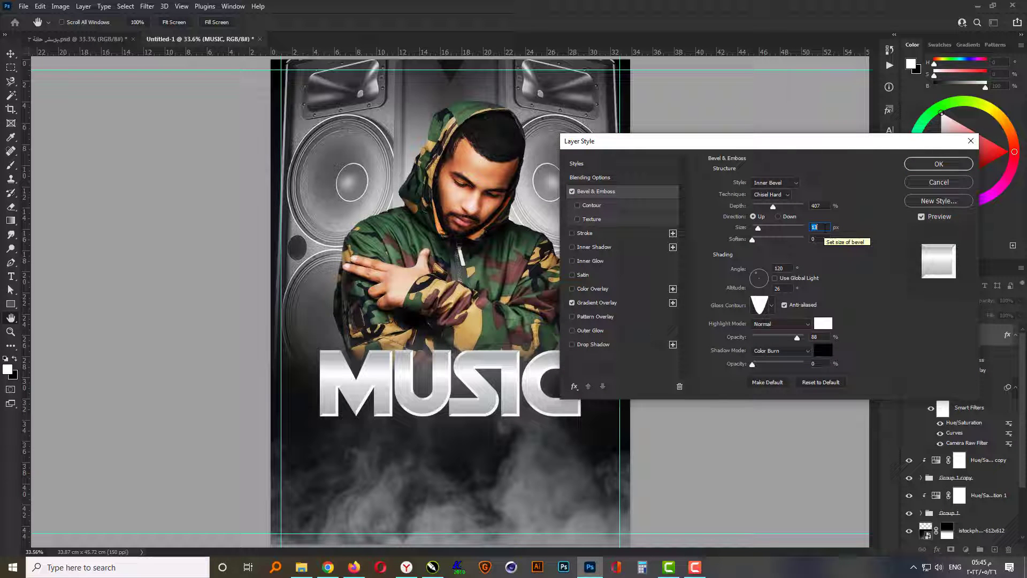
- Add a Multiply Drop Shadow to the MUSIC text with 75% opacity and 40 px distance, and apply the layer styles
left_click(588, 346)
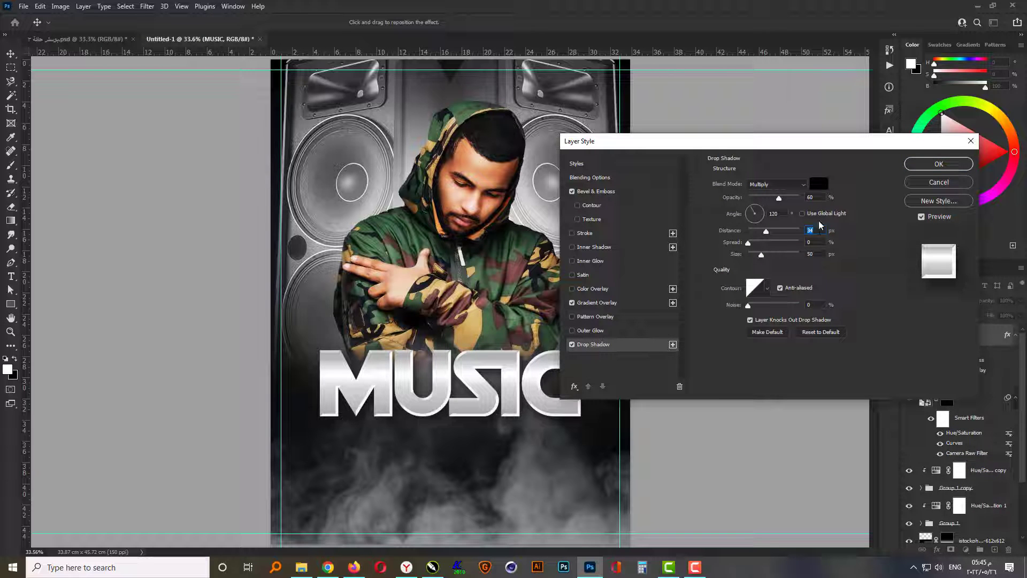
type("75")
left_click(817, 198)
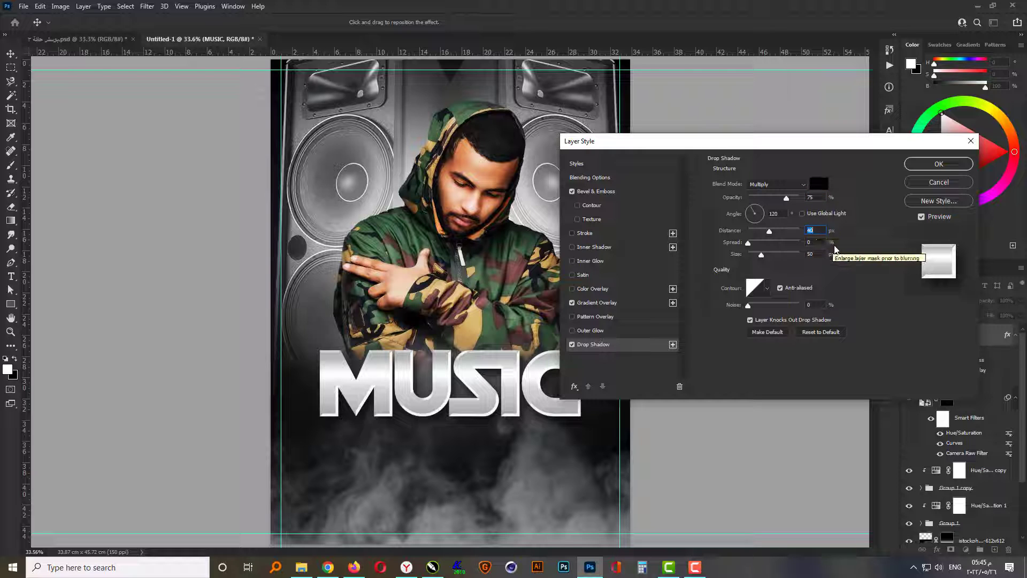
left_click(930, 165)
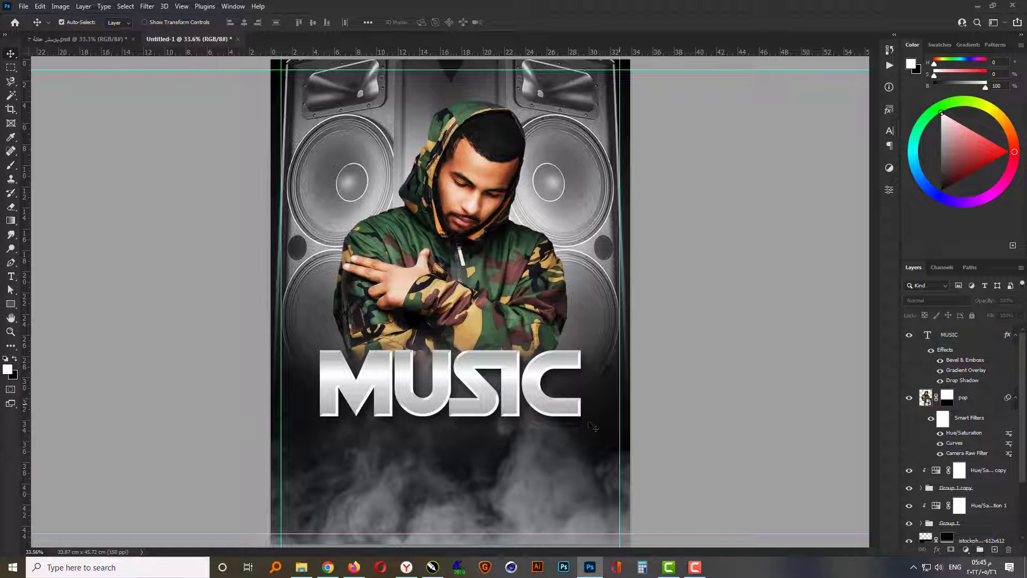
- Add a new text line reading "party" over the smoke below the MUSIC headline
scroll(422, 484, "up", 1)
left_click(10, 276)
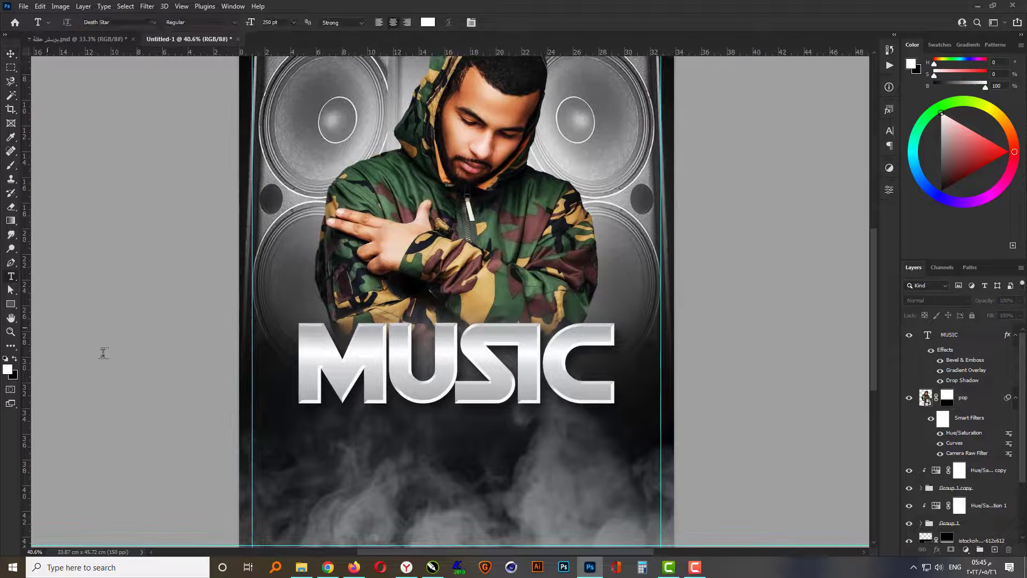
left_click(441, 461)
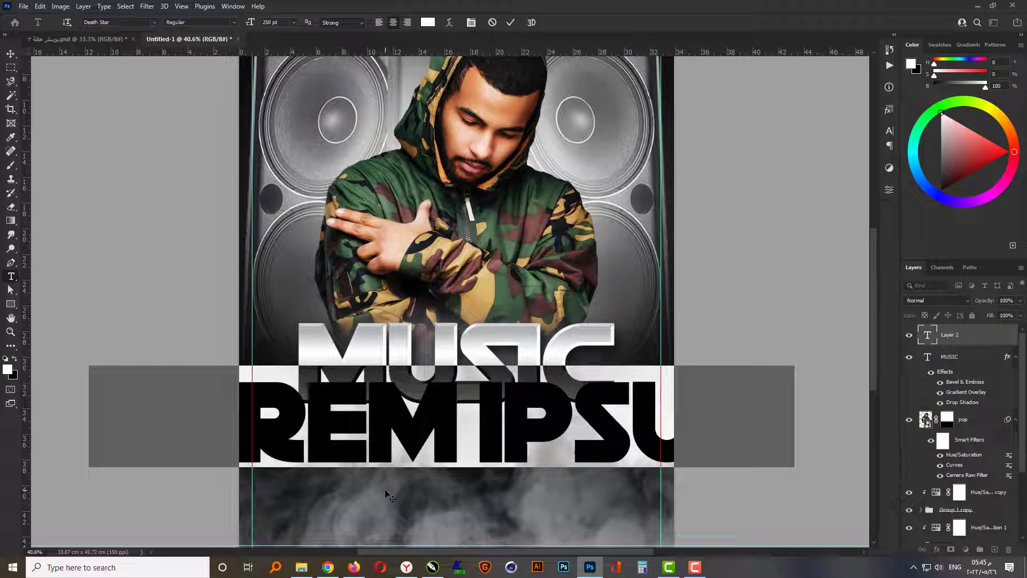
type("PA")
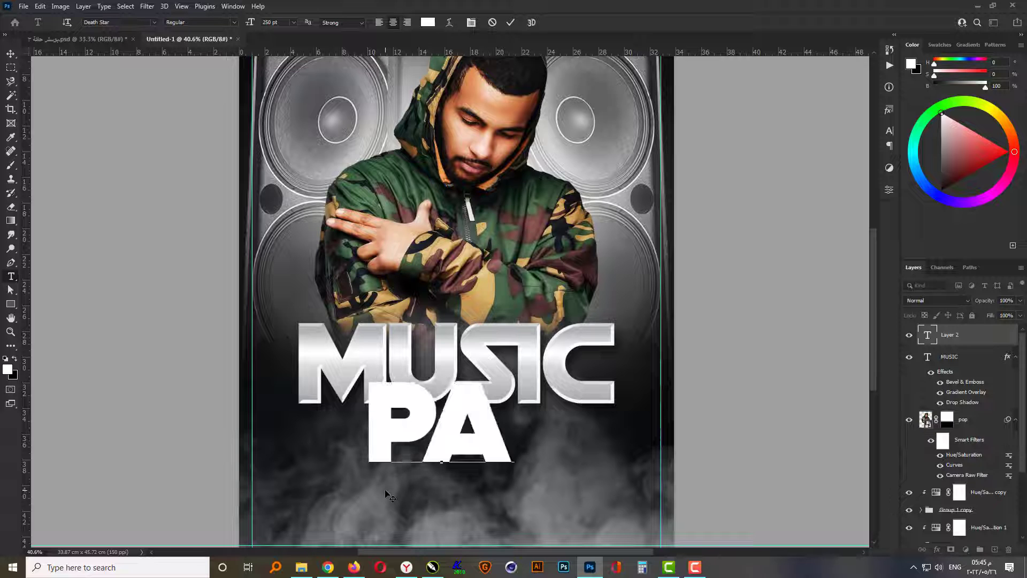
type("rty")
key("ctrl+Return")
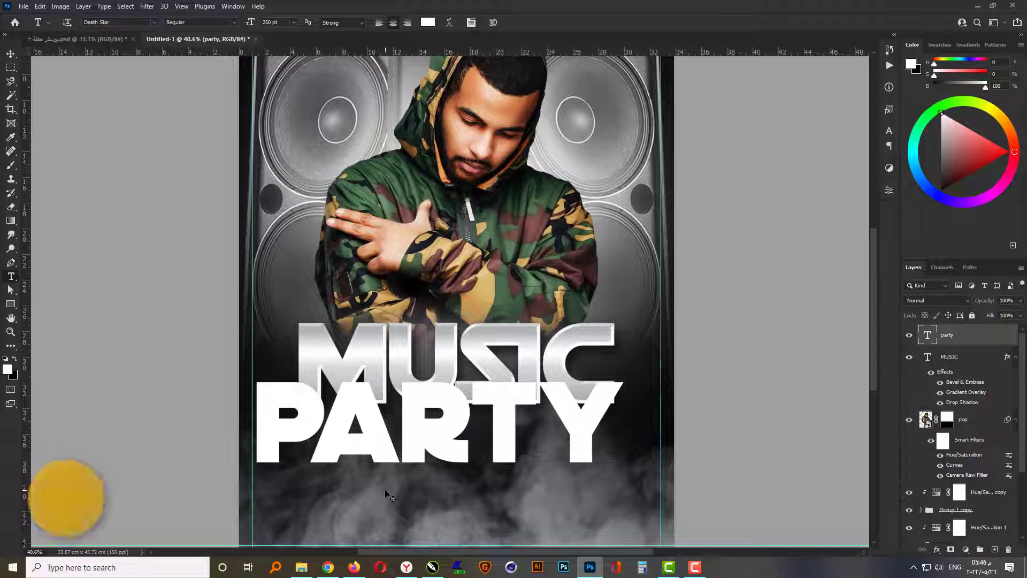
- Change the font of the party text to BankGothic Md BT Medium
left_click(116, 23)
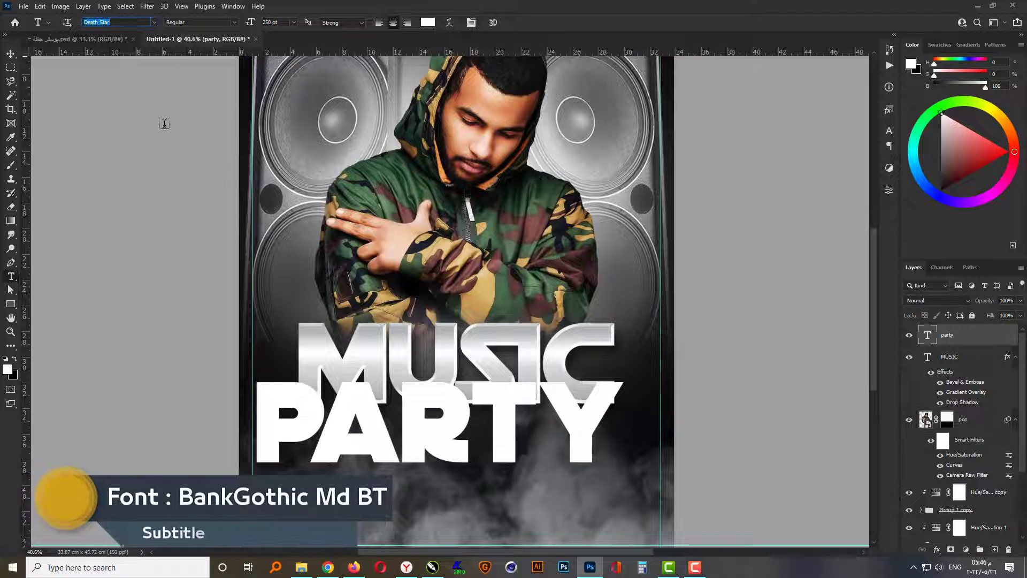
type("Exo 2")
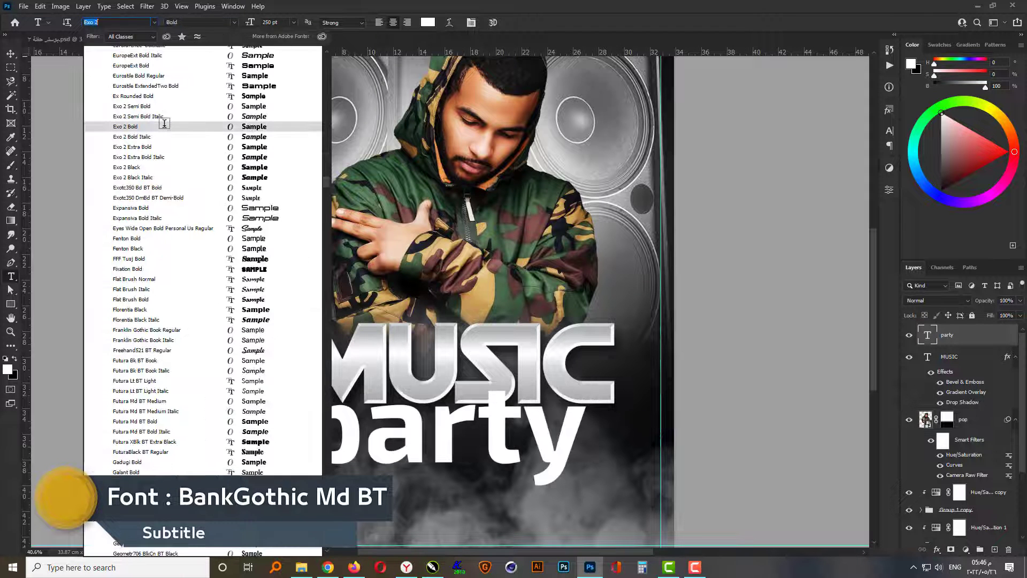
type("ankGothic Md BT")
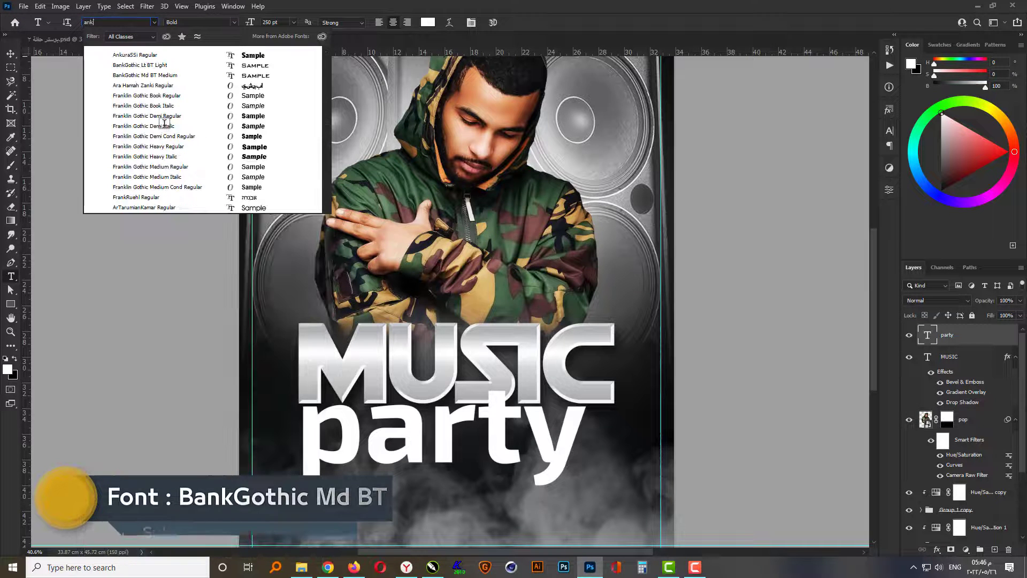
left_click(149, 76)
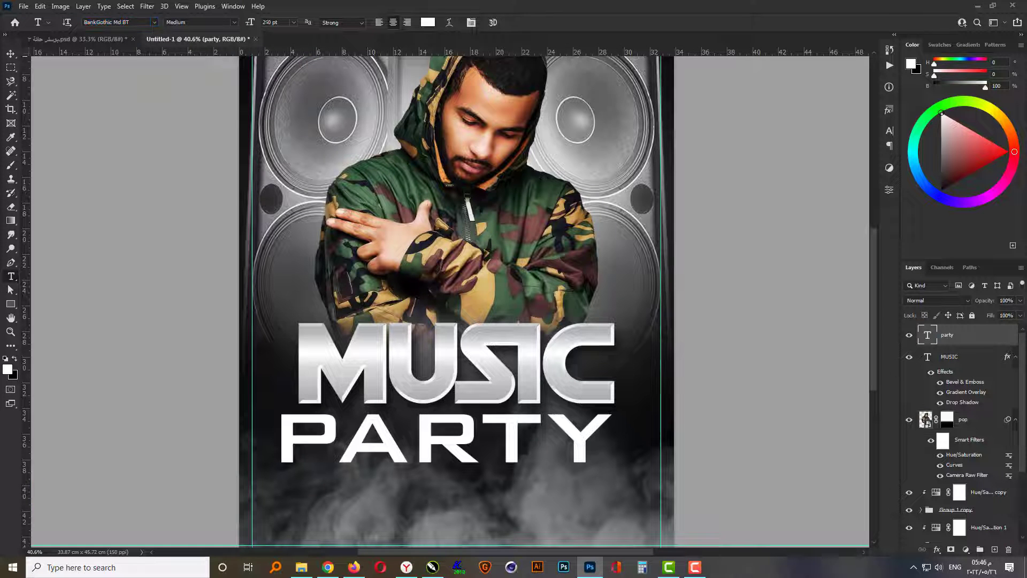
- Set the party text size to 70 pt and centre it horizontally just below the MUSIC headline
left_click(267, 22)
type("70")
key("Return")
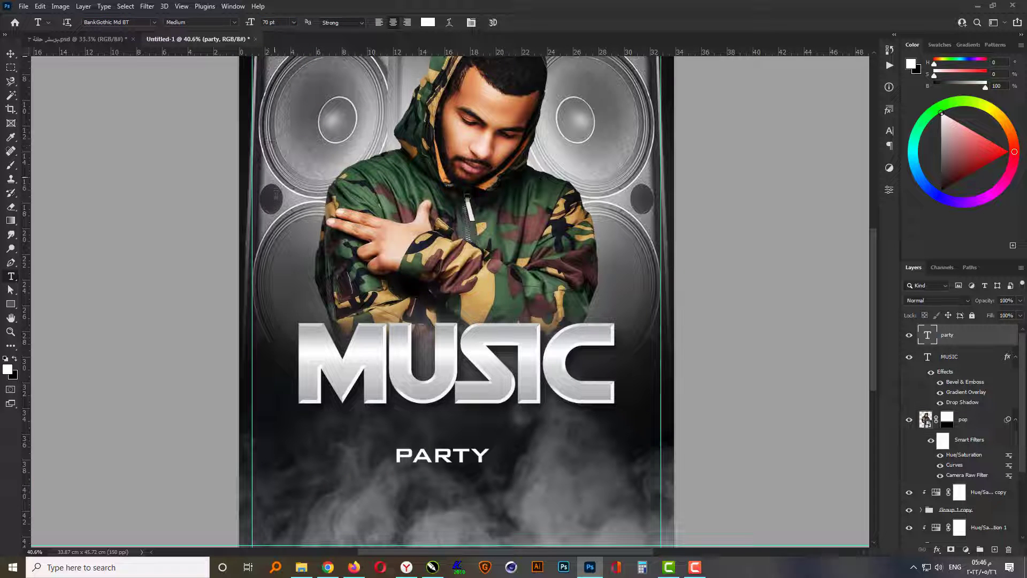
left_click(11, 54)
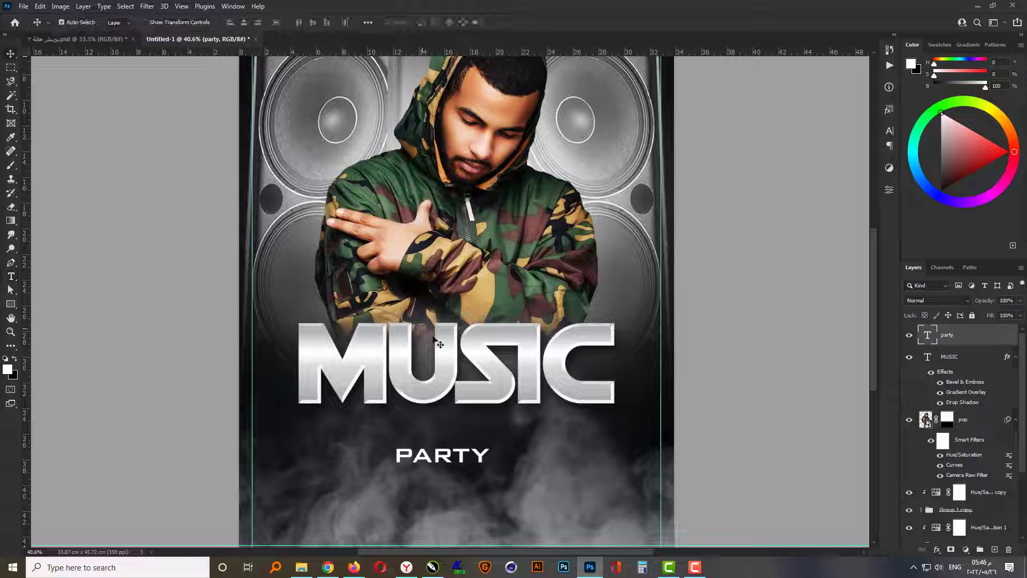
left_click_drag(461, 455, 475, 428)
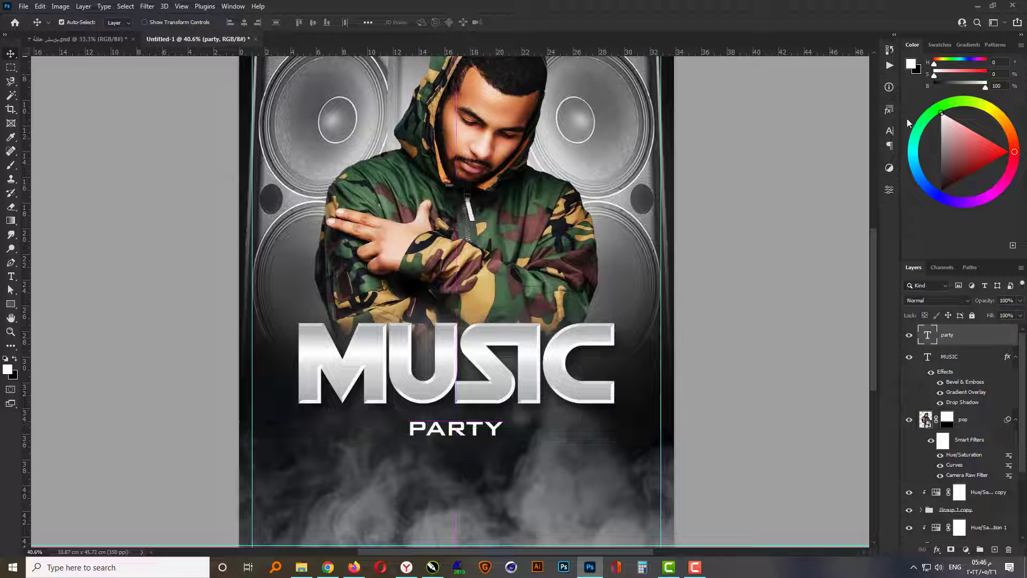
- Set the tracking of the PARTY text to 500
left_click(889, 131)
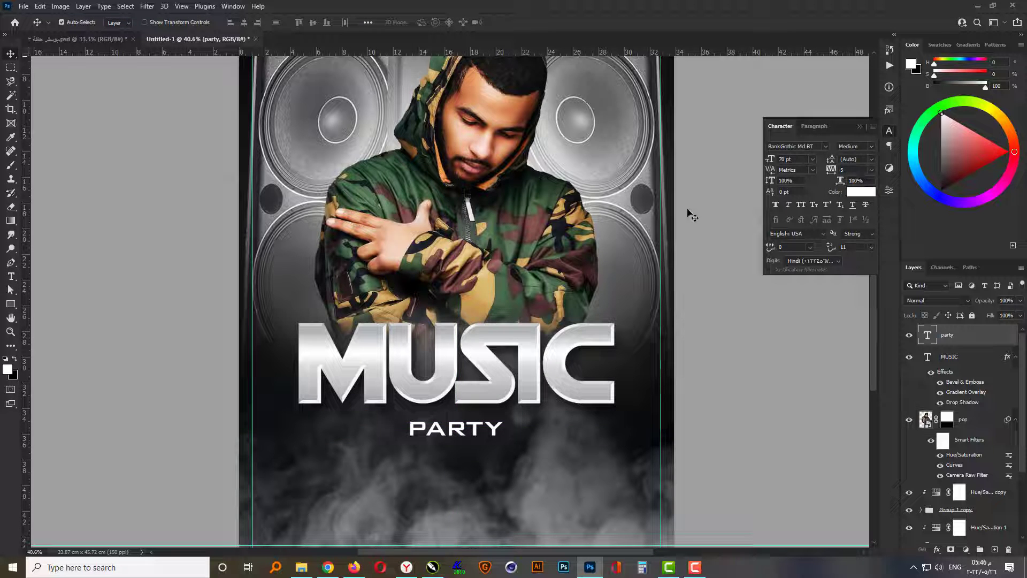
type("00")
key("Return")
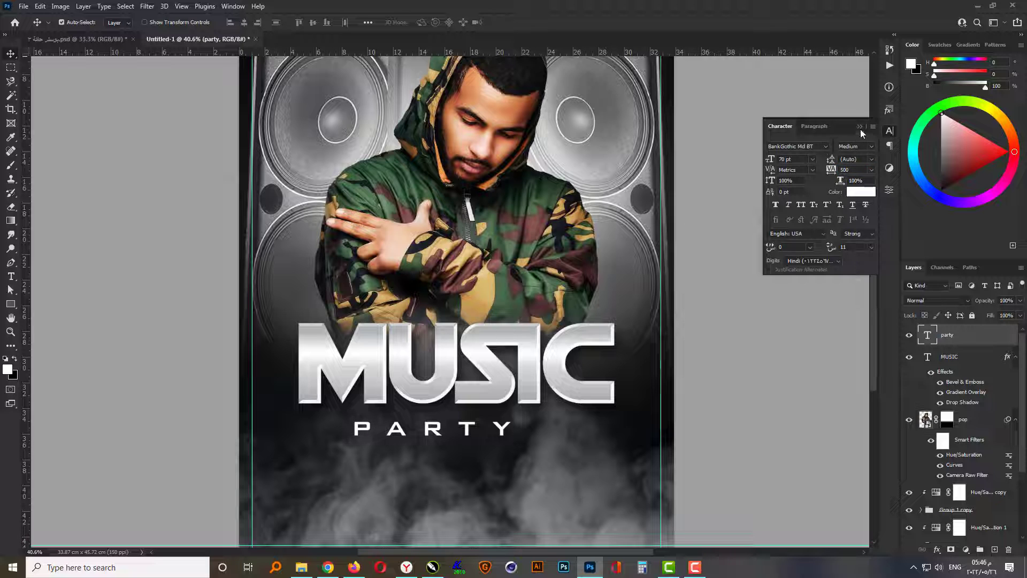
left_click(860, 126)
- Centre the PARTY text horizontally with the MUSIC headline and nudge it up slightly closer to the headline
left_click(506, 394, "shift")
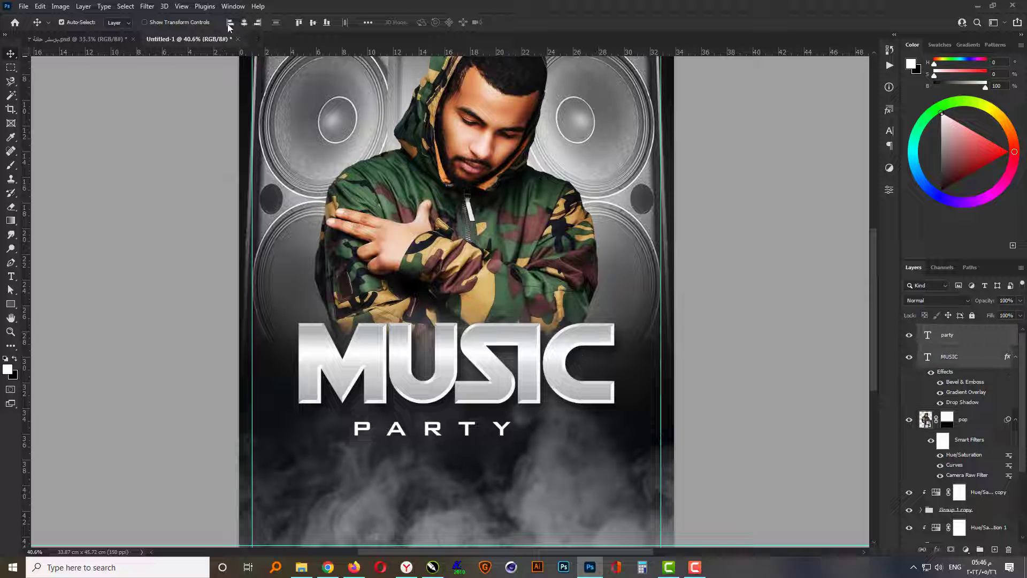
left_click(244, 22)
left_click(698, 309)
scroll(698, 309, "down", 2)
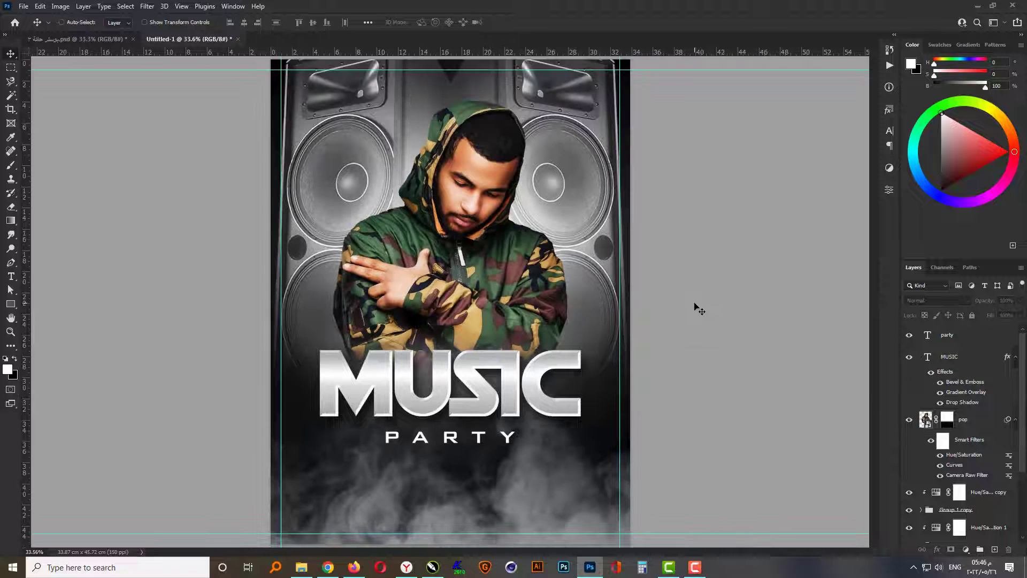
left_click(484, 439)
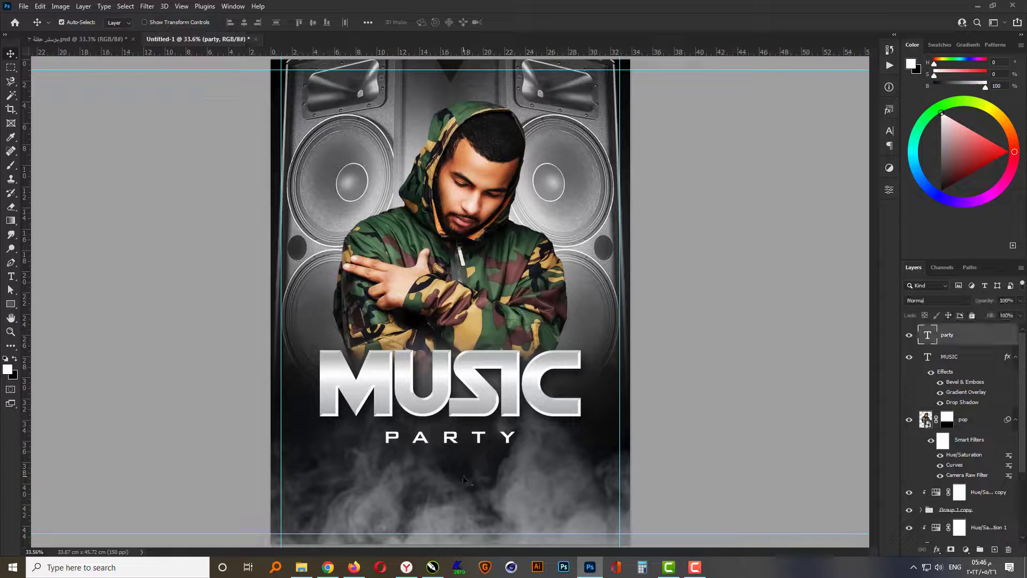
key("shift+Up")
key("shift+Up")
key("shift+Up")
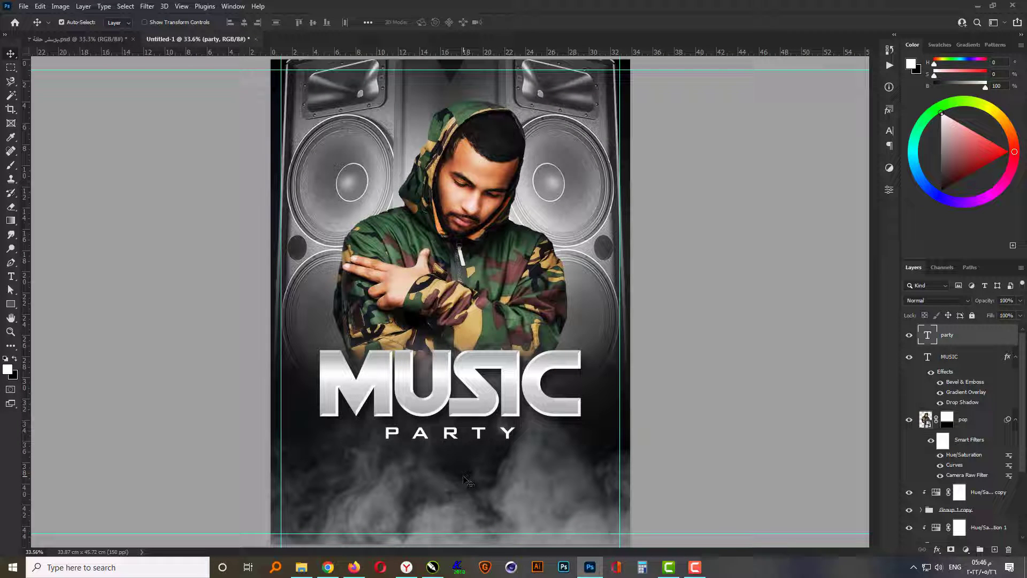
left_click(682, 422)
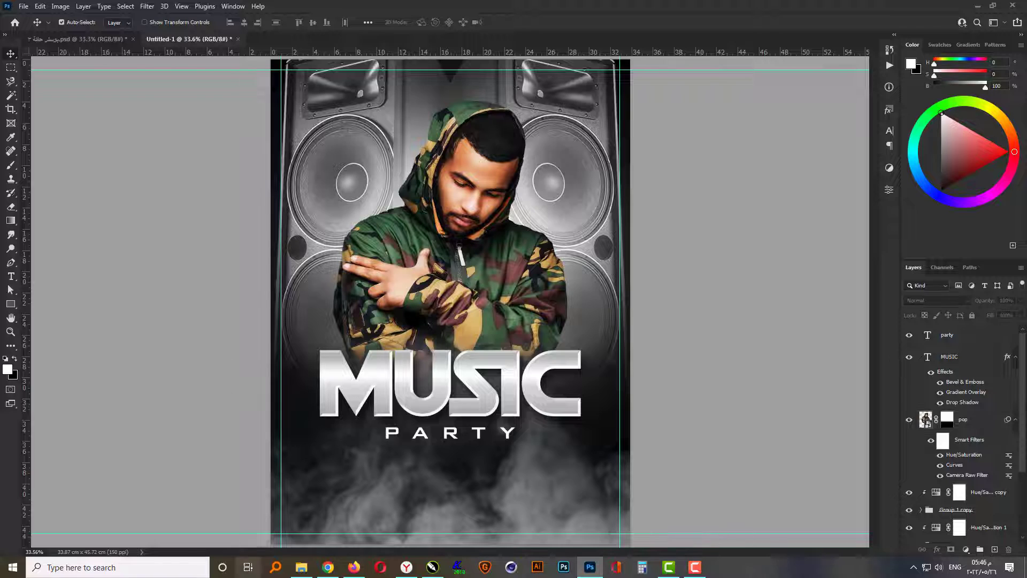
- Open the light effects file تشكيلة من التأثيرات الضوئية.psd from the عناصر تصميم folder on the F: drive
left_click(302, 567)
left_click(10, 36)
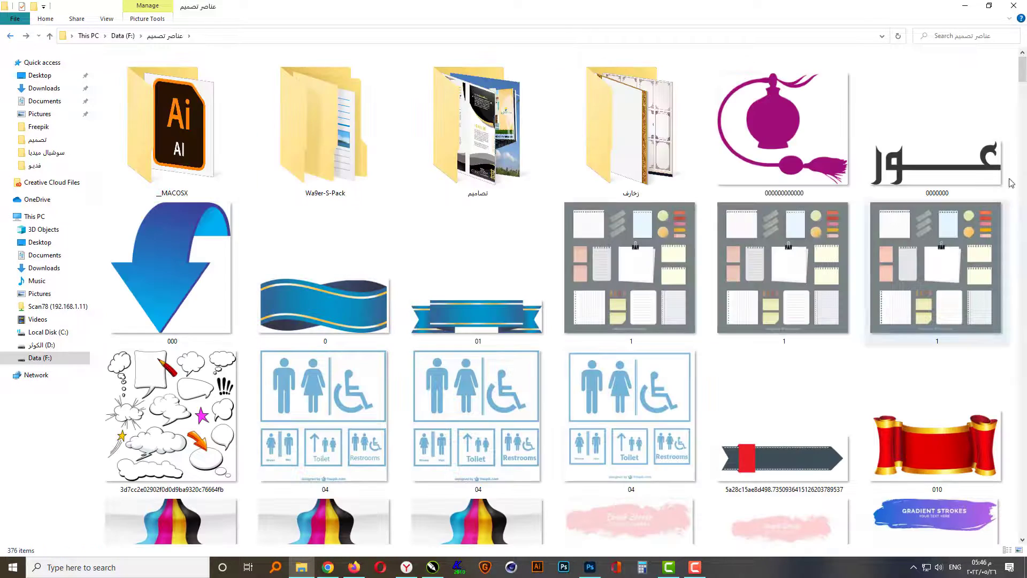
left_click_drag(1022, 64, 1022, 518)
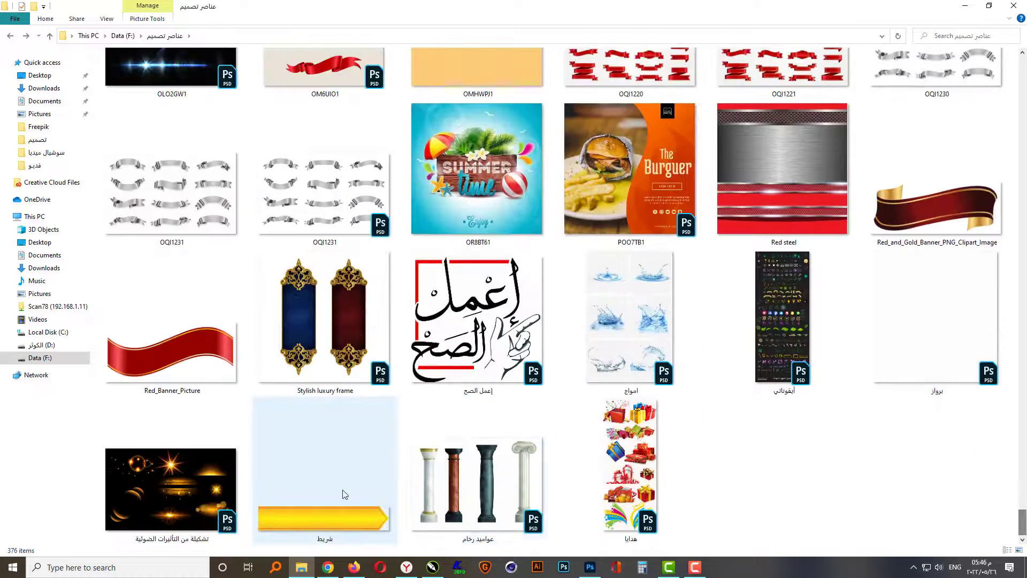
left_click(216, 488)
double_click(216, 488)
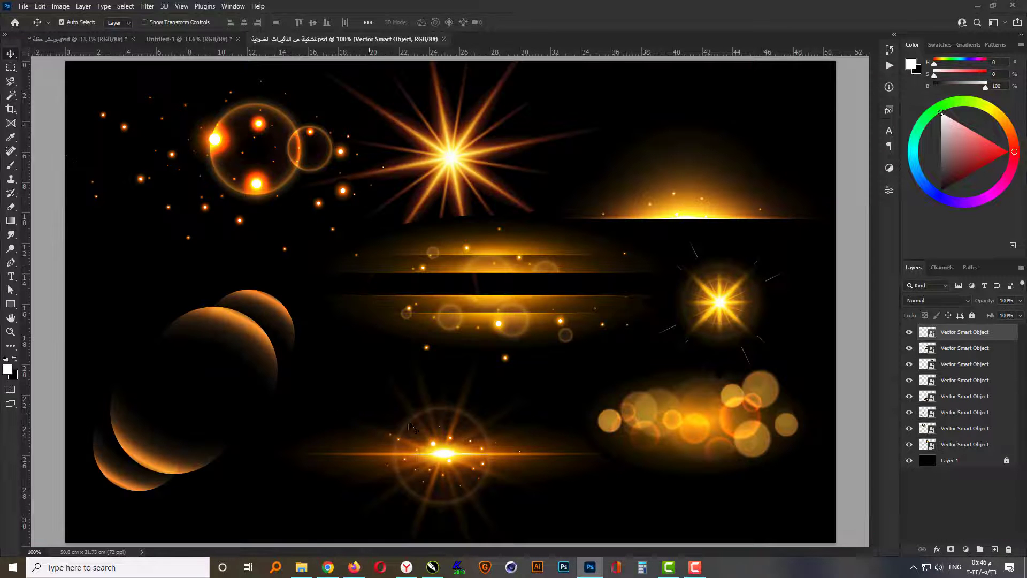
- Bring the golden horizontal starburst flare into the poster at the upper edge of MUSIC and set its blend mode to Screen
left_click(174, 39)
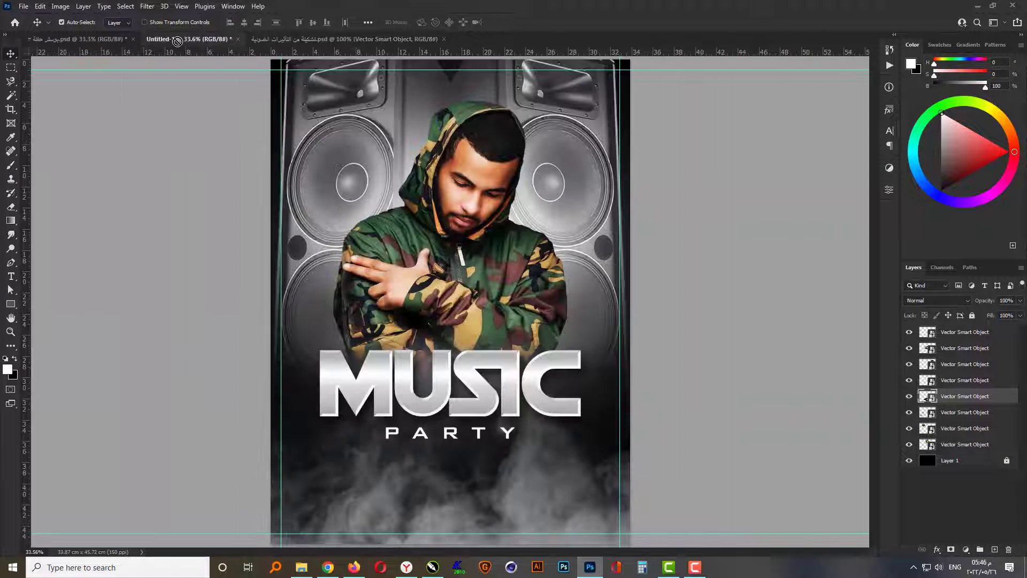
left_click_drag(453, 353, 453, 350)
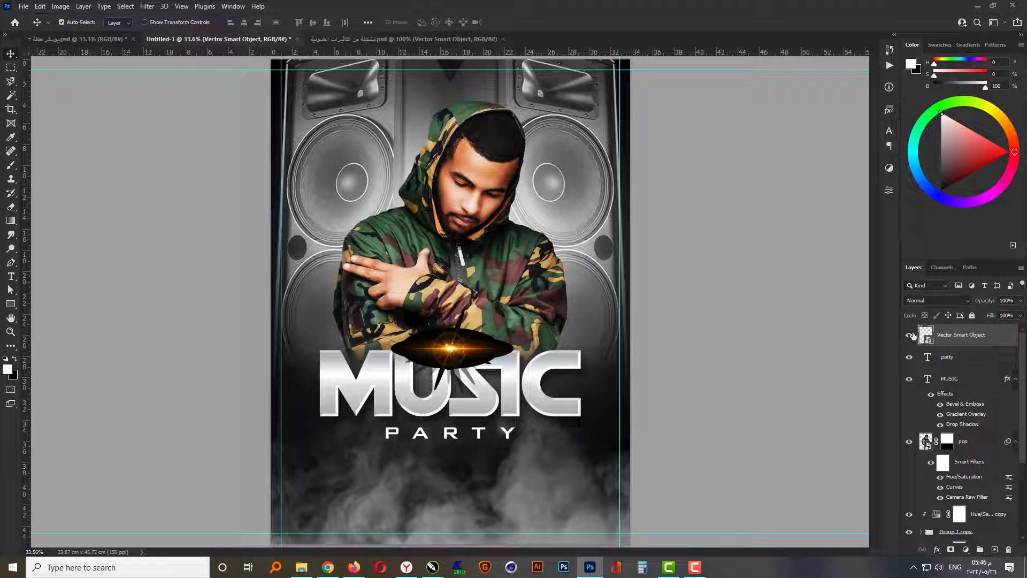
left_click(937, 301)
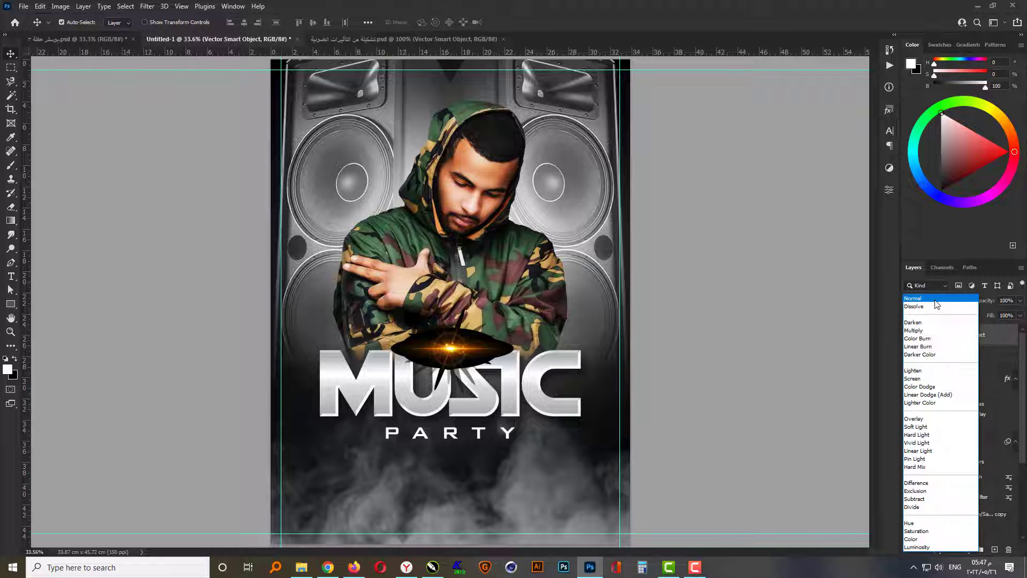
left_click(928, 379)
left_click(780, 376)
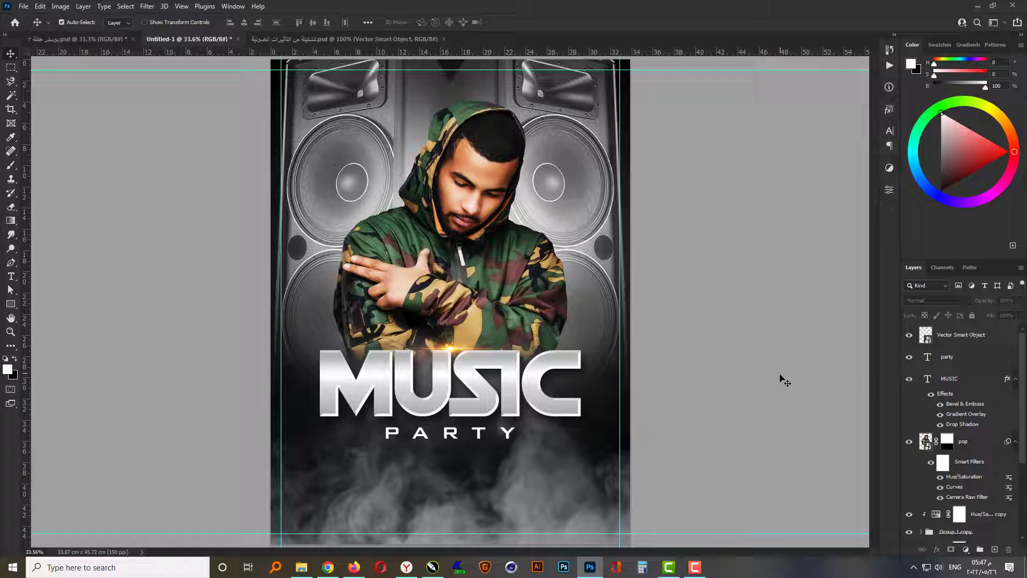
- Scale the flare layer proportionally to about 447% around its centre so its streak spans the poster width
left_click(966, 336)
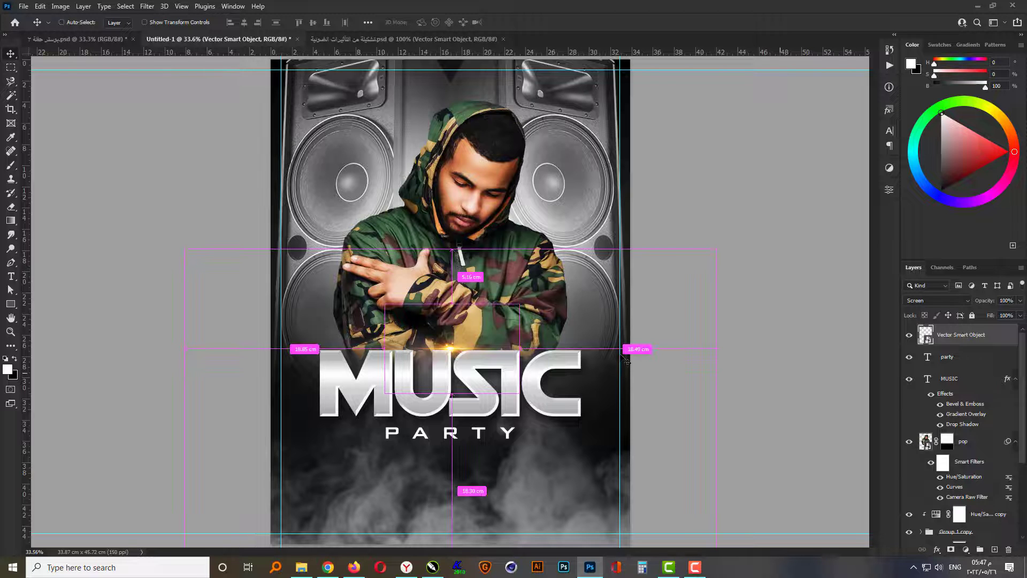
key("ctrl+t")
left_click_drag(521, 397, 725, 444)
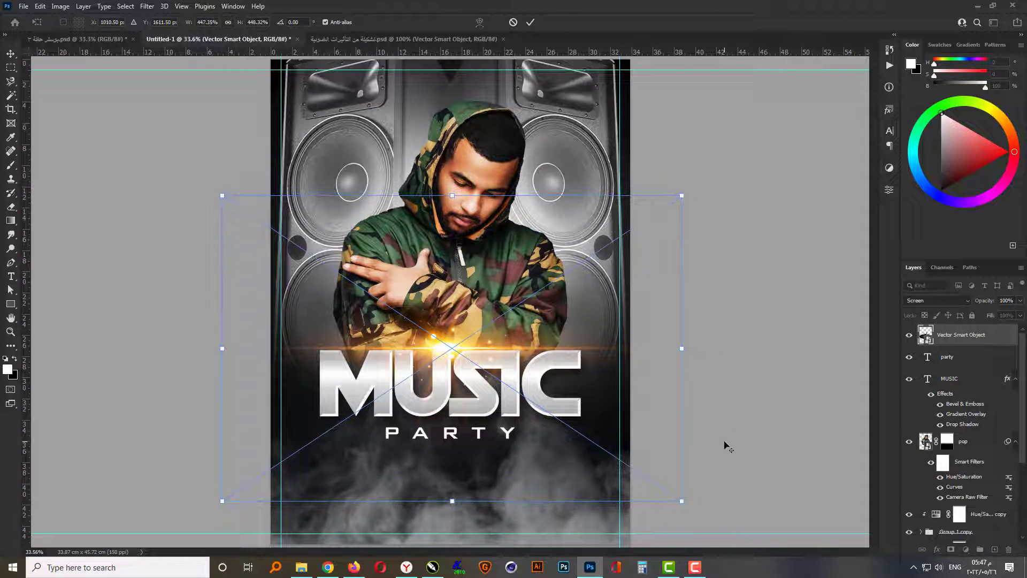
key("Return")
- Nudge the flare slightly right and down so its bright core sits on the top edge of the MUSIC letters
key("shift+Right")
key("shift+Right")
key("shift+Right")
key("shift+Right")
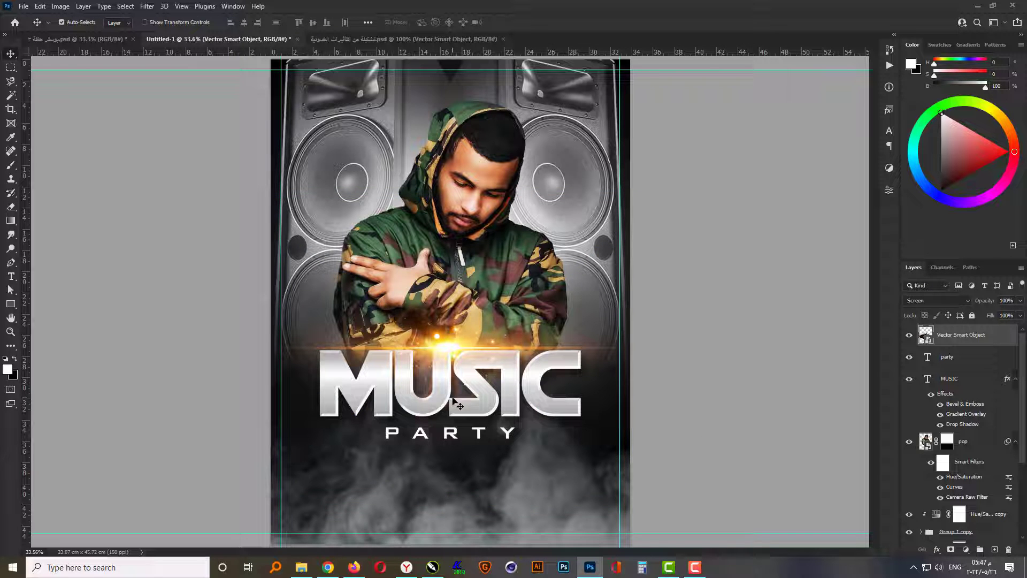
key("shift+Down")
key("shift+Down")
key("shift+Down")
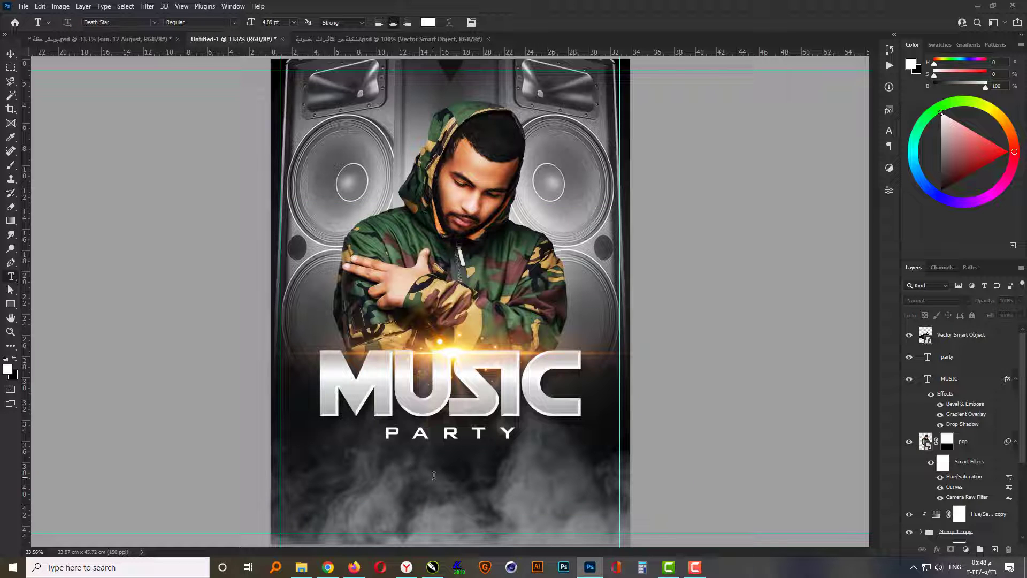
- Paste the text "sun. 12 August" as a new text layer below PARTY and enlarge it to about 23 cm wide
left_click(434, 475)
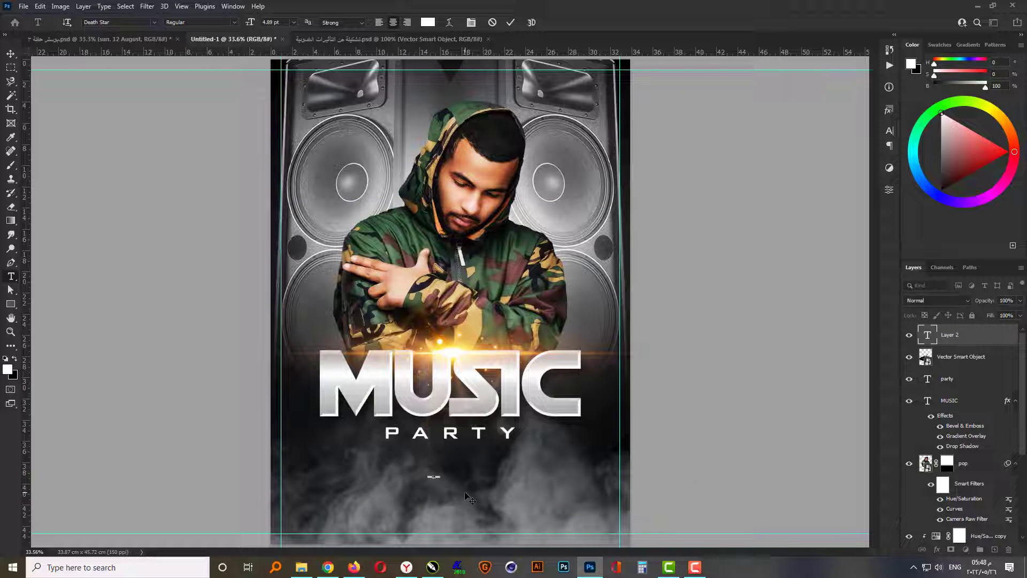
type("sun. 12 August")
key("ctrl+t")
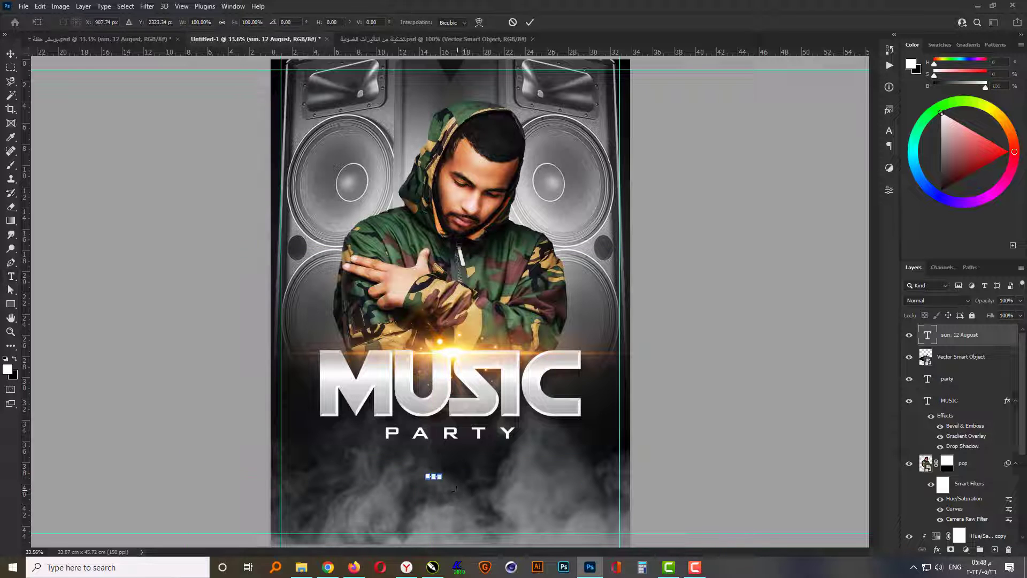
left_click_drag(469, 493, 557, 520)
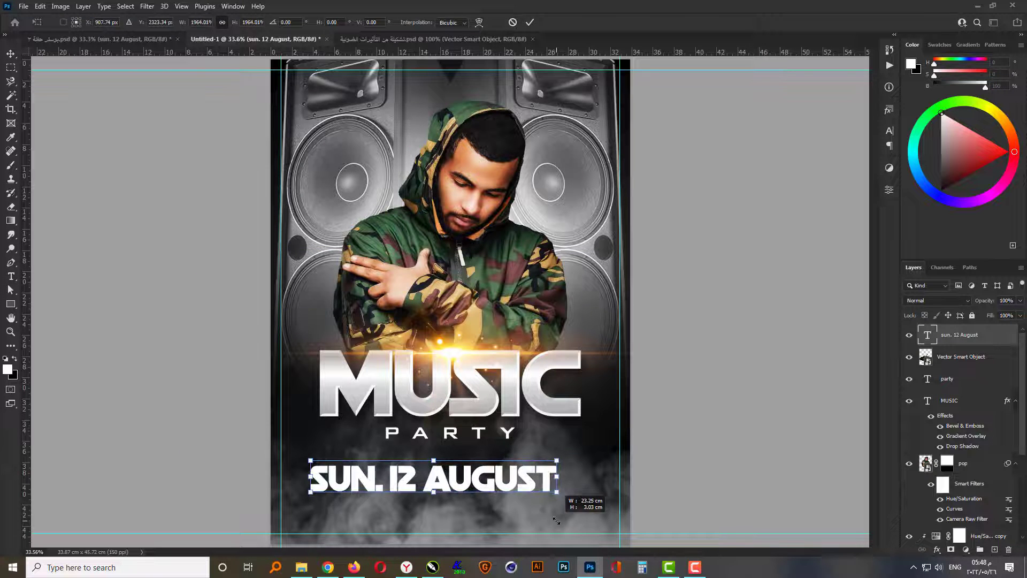
key("Return")
- Centre the date text horizontally on the whole canvas
key("ctrl+a")
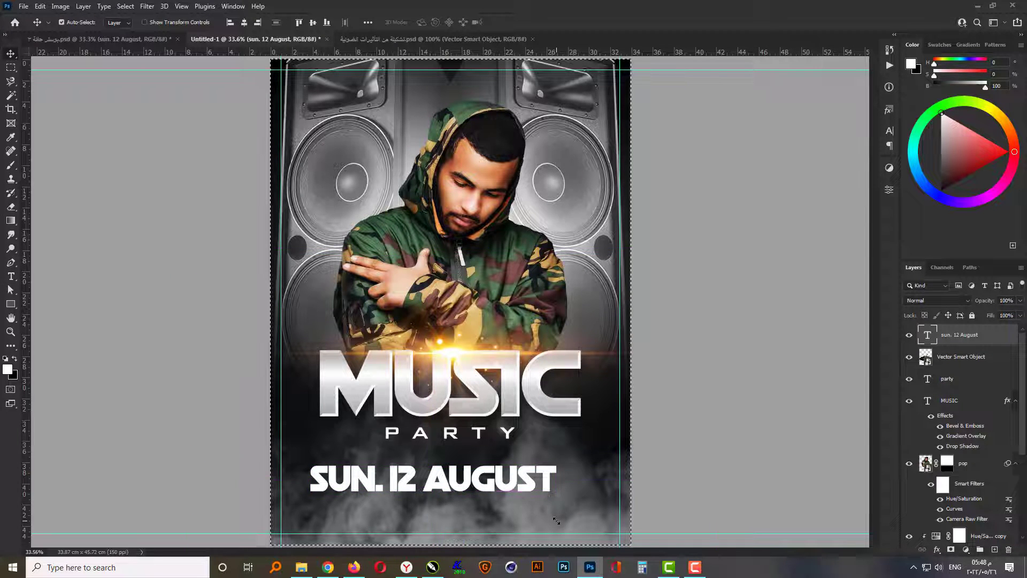
left_click(244, 22)
key("ctrl+d")
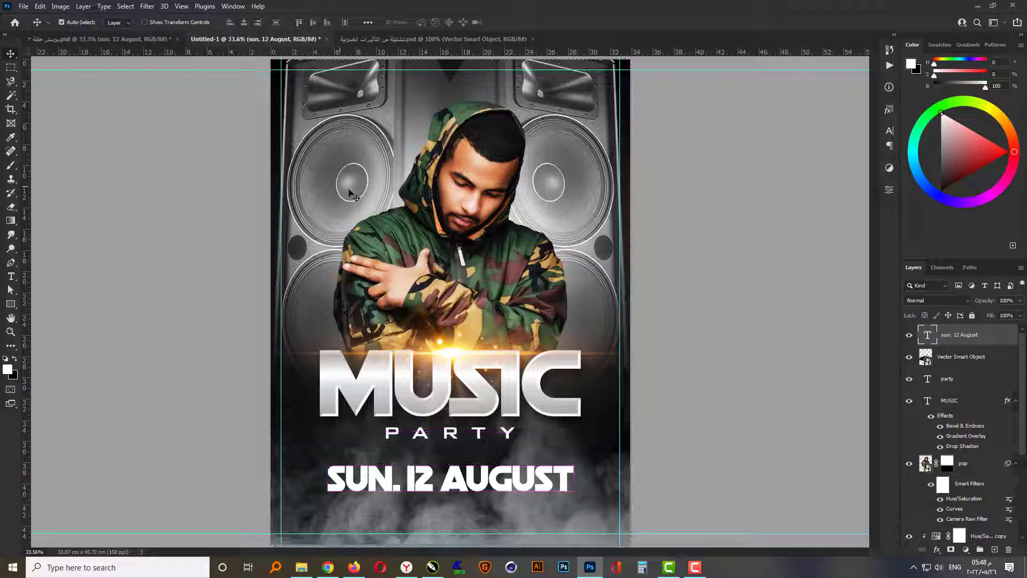
- Set the font size of the date text to 80 pt
key("t")
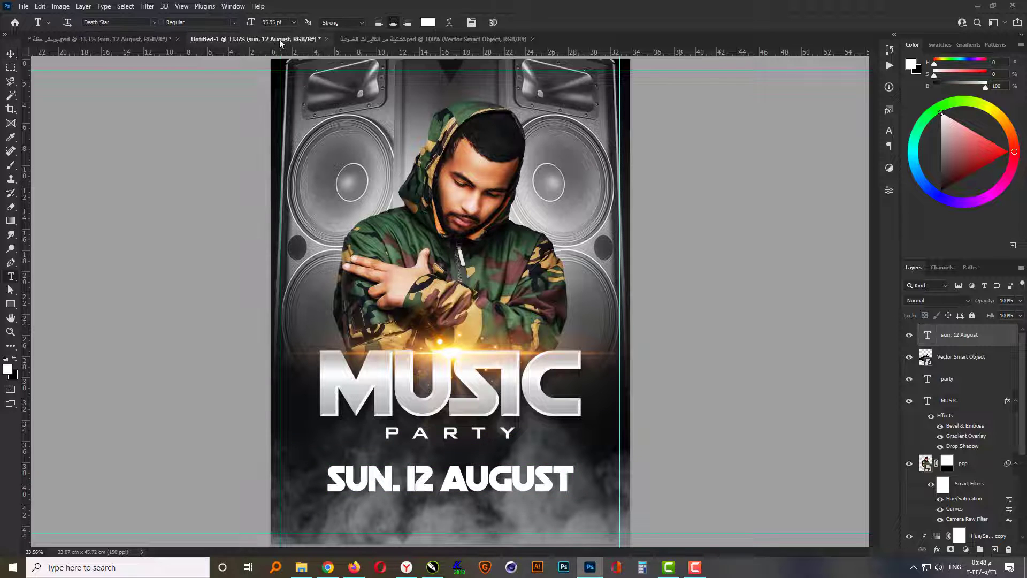
left_click(273, 23)
type("80")
key("Return")
key("v")
- Copy the layer style of the MUSIC text onto the "sun. 12 August" text layer
left_click(478, 411)
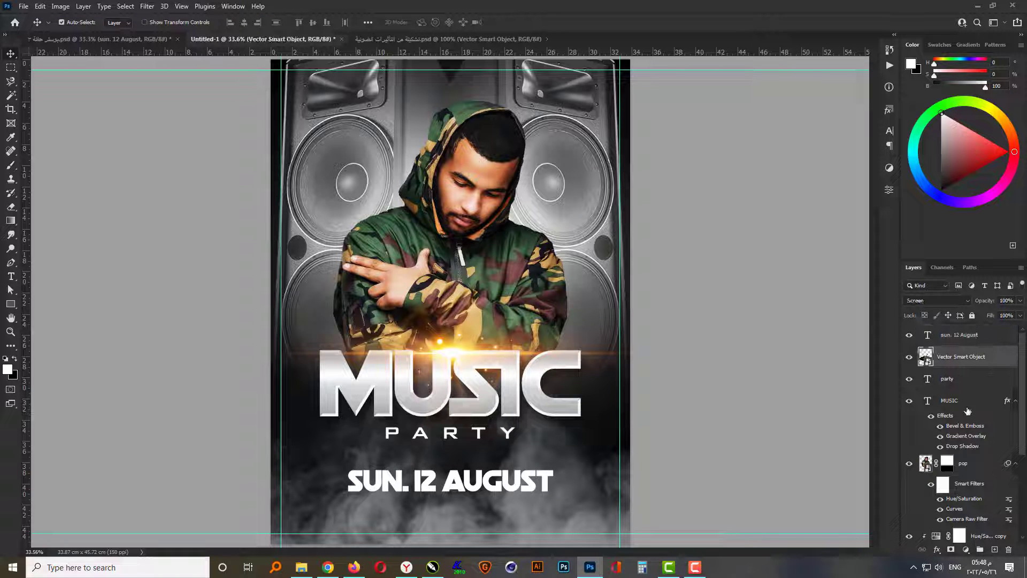
left_click(960, 402)
right_click(960, 403)
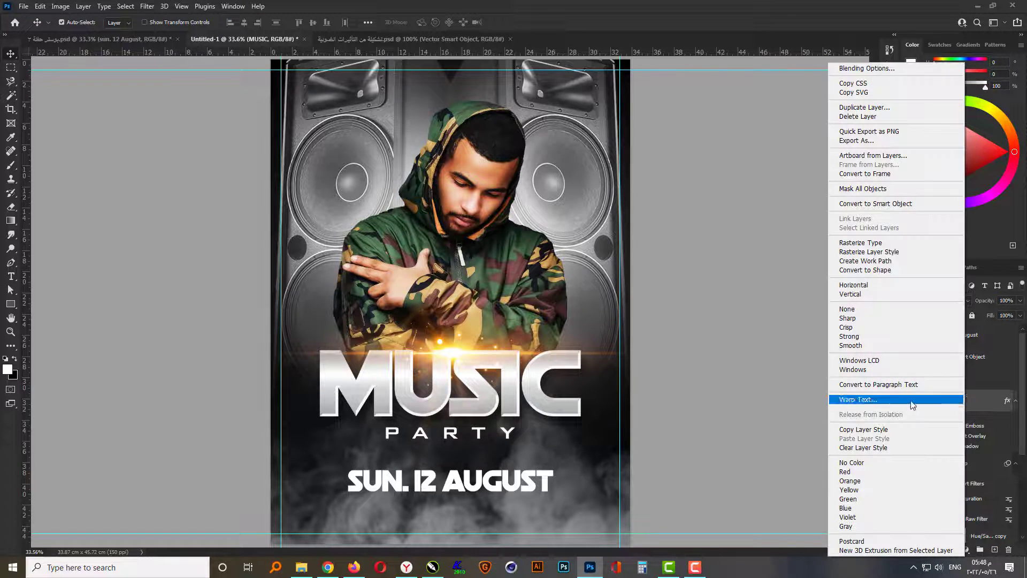
left_click(930, 431)
left_click(960, 335)
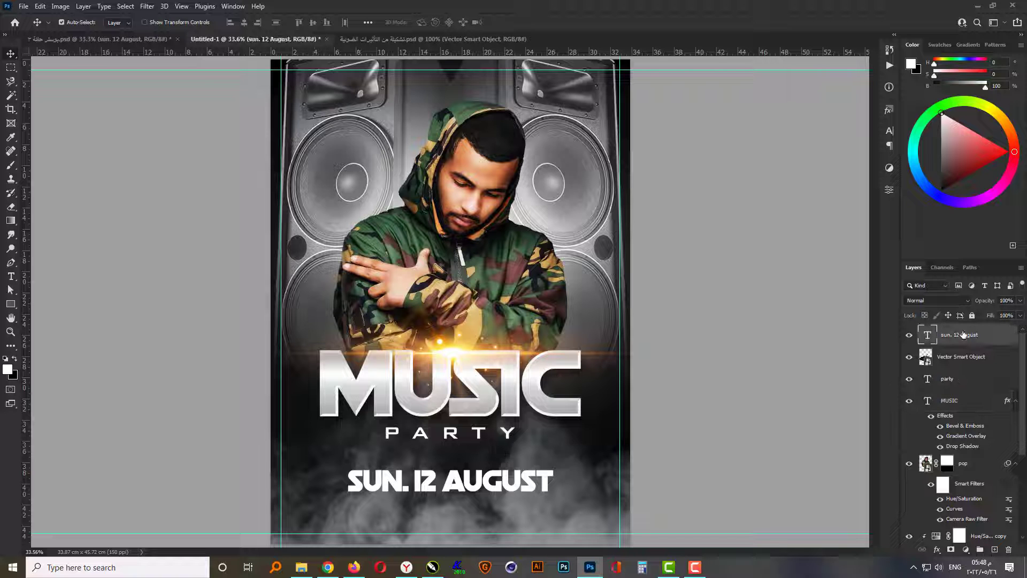
right_click(963, 337)
left_click(886, 435)
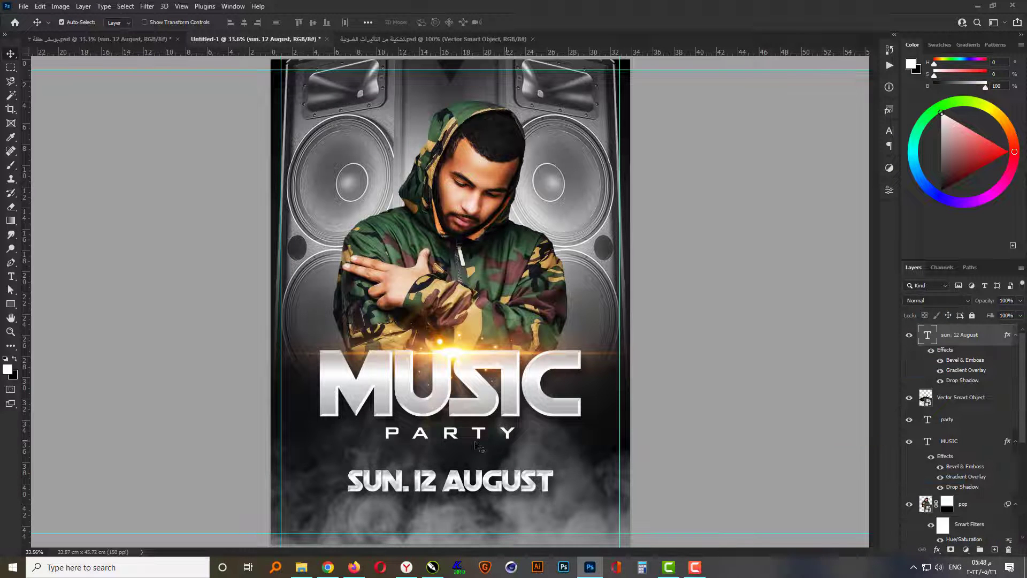
- Reduce the Bevel & Emboss size of the date text to 4 px
scroll(452, 508, "up", 5)
scroll(465, 502, "up", 2)
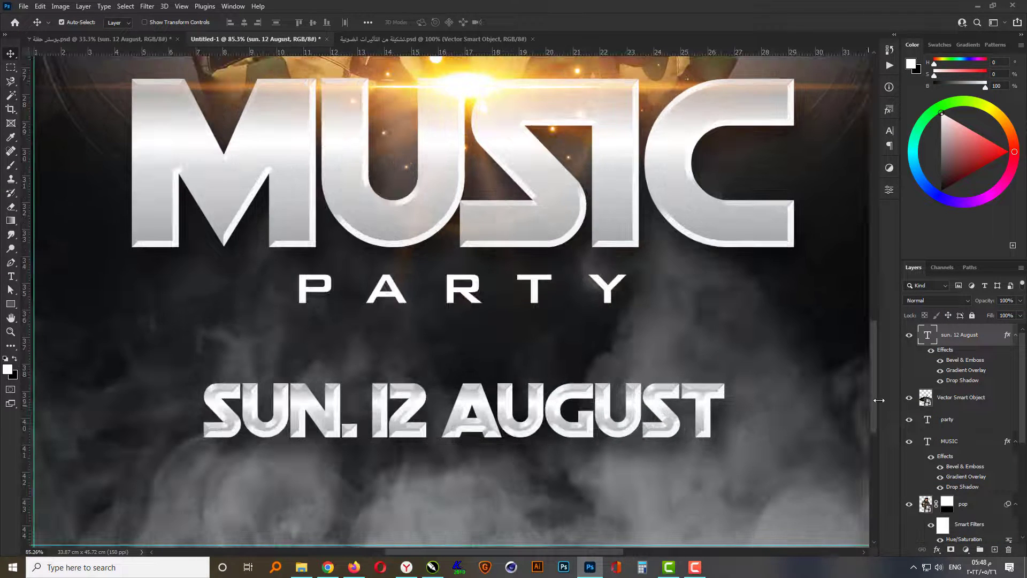
double_click(955, 361)
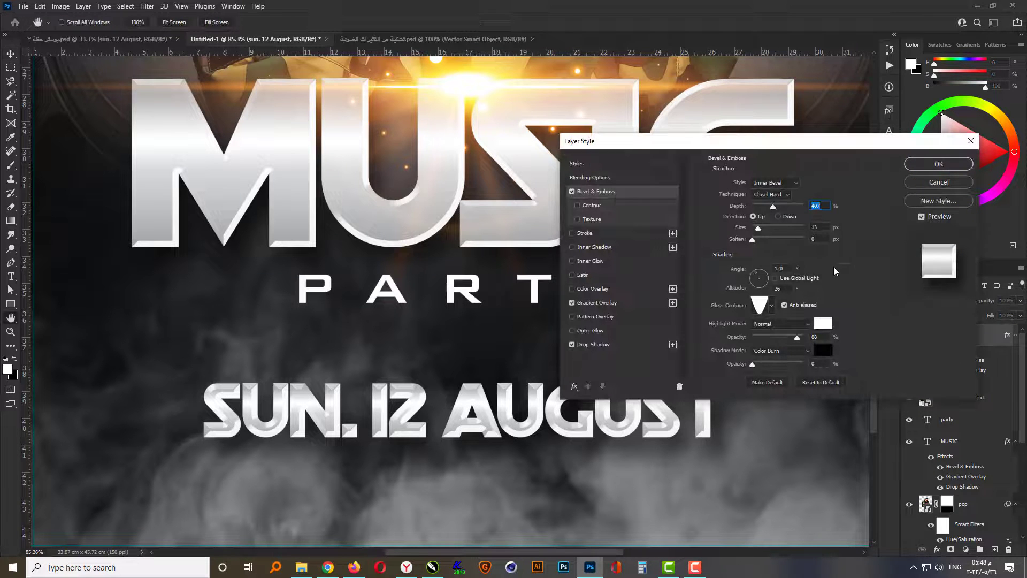
key("Down")
key("Down")
key("Down")
key("Down")
key("Down")
key("Down")
key("Down")
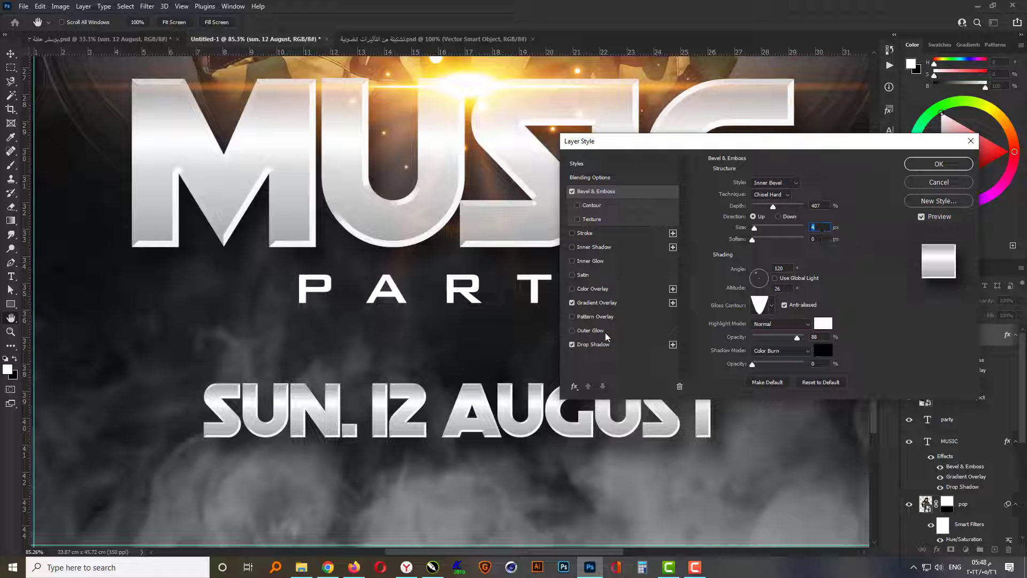
- Set the date text's Drop Shadow size to 30 px and distance to 16 px, and apply the layer style
left_click(592, 343)
double_click(811, 254)
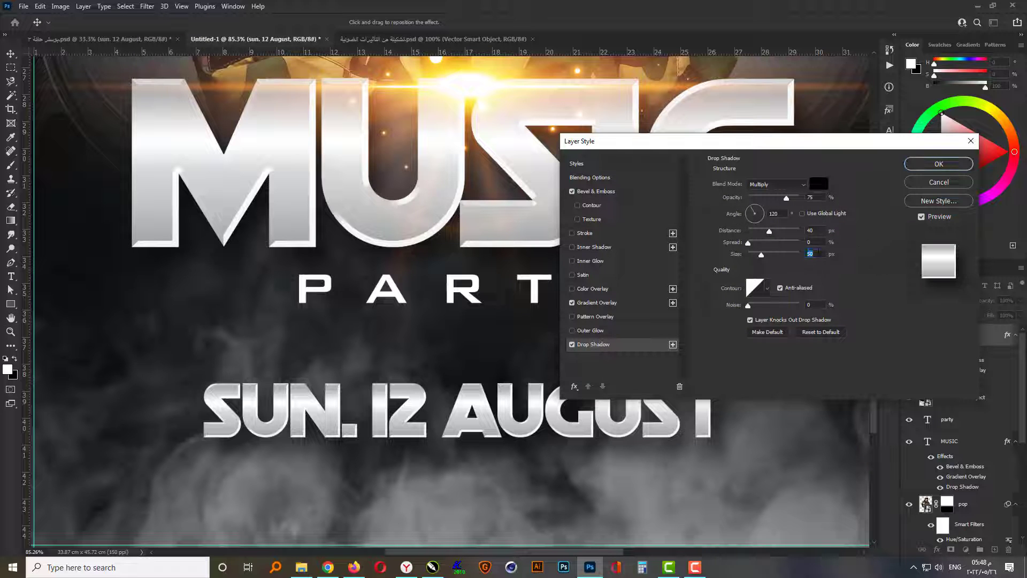
type("30")
type("16")
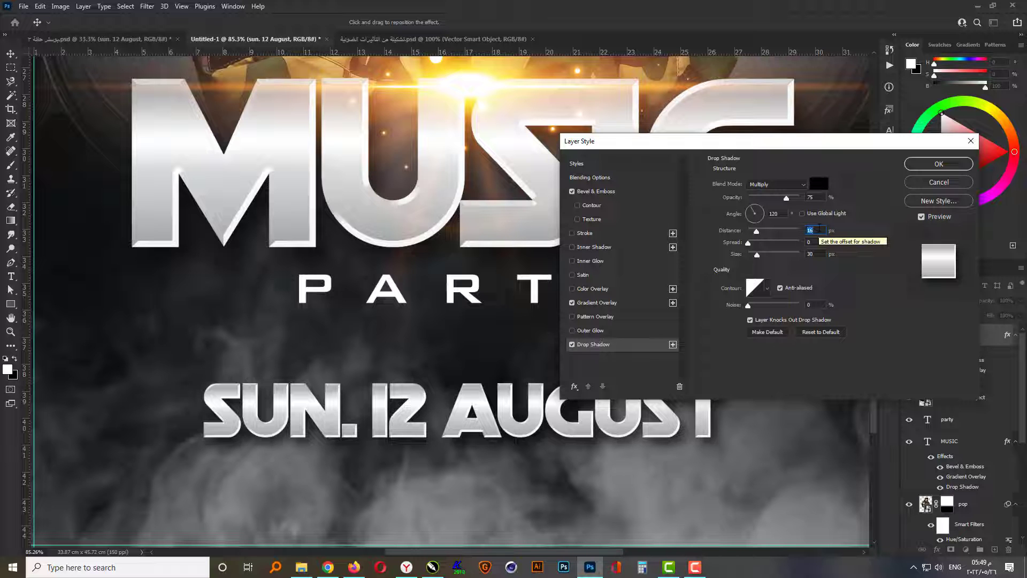
left_click(927, 167)
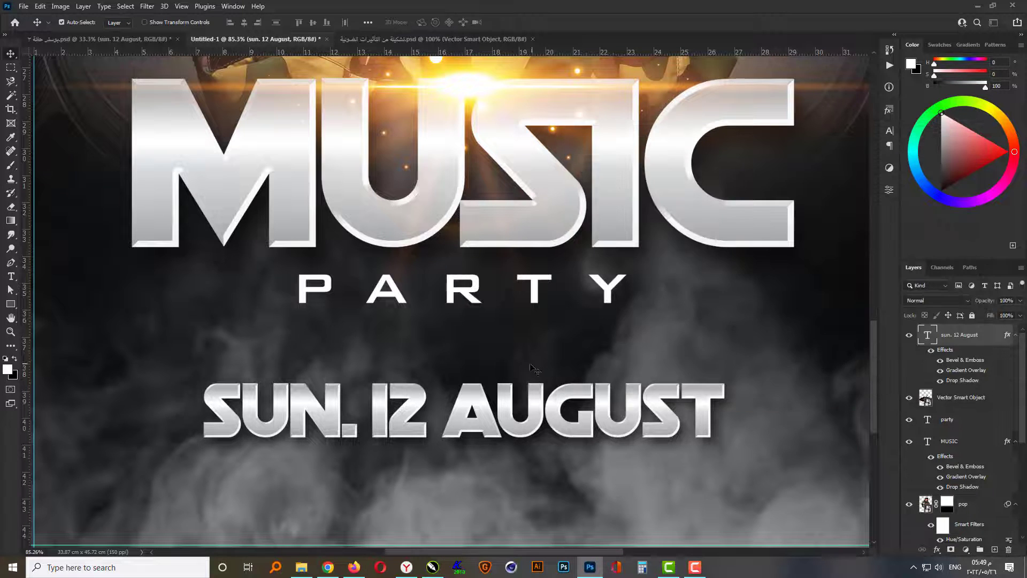
scroll(543, 357, "down", 3)
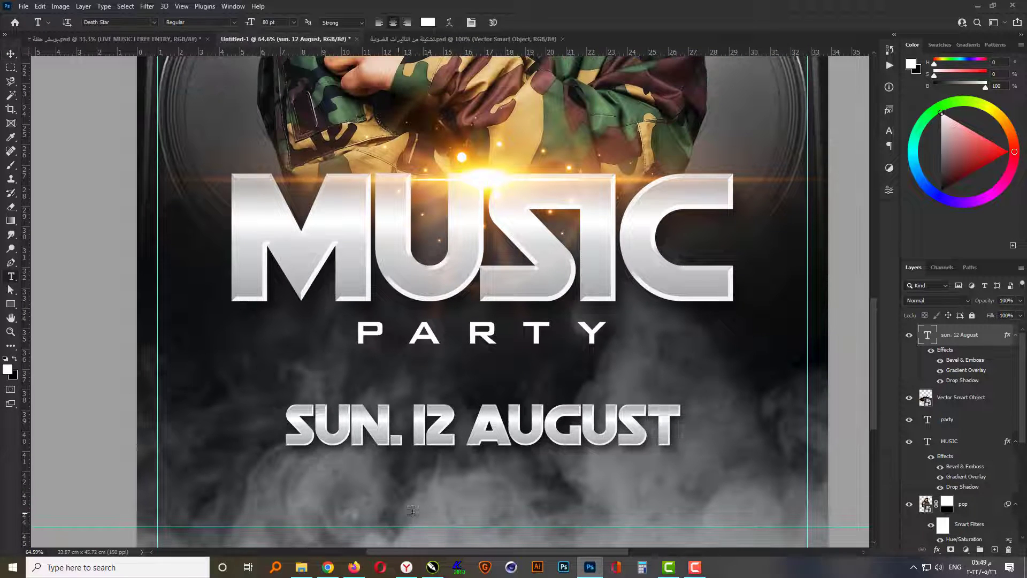
- Add the text "LIVE MUSIC I FREE ENTRY" below the date in BankGothic Lt BT Light at 50 pt
left_click(438, 477)
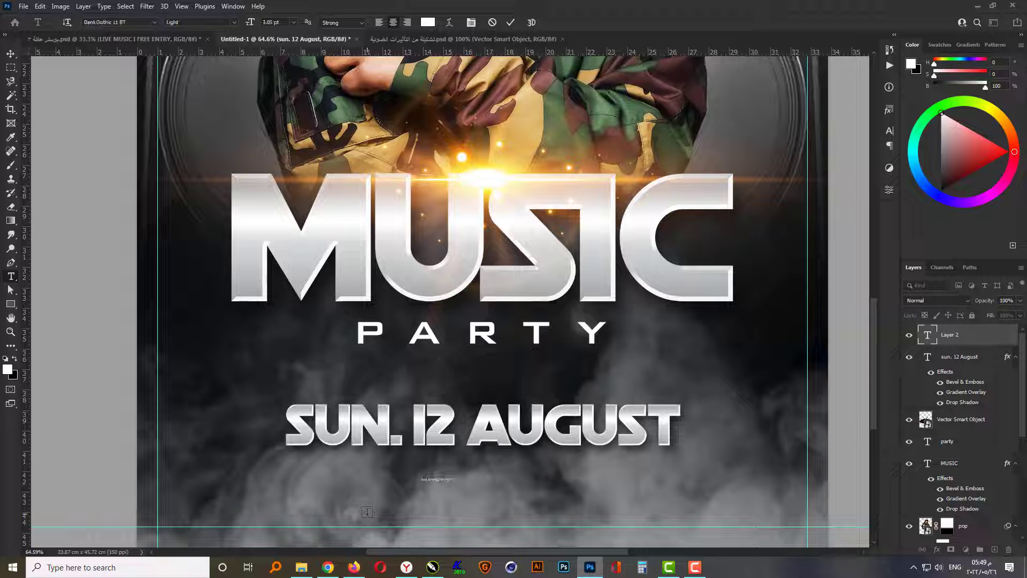
key("ctrl+Return")
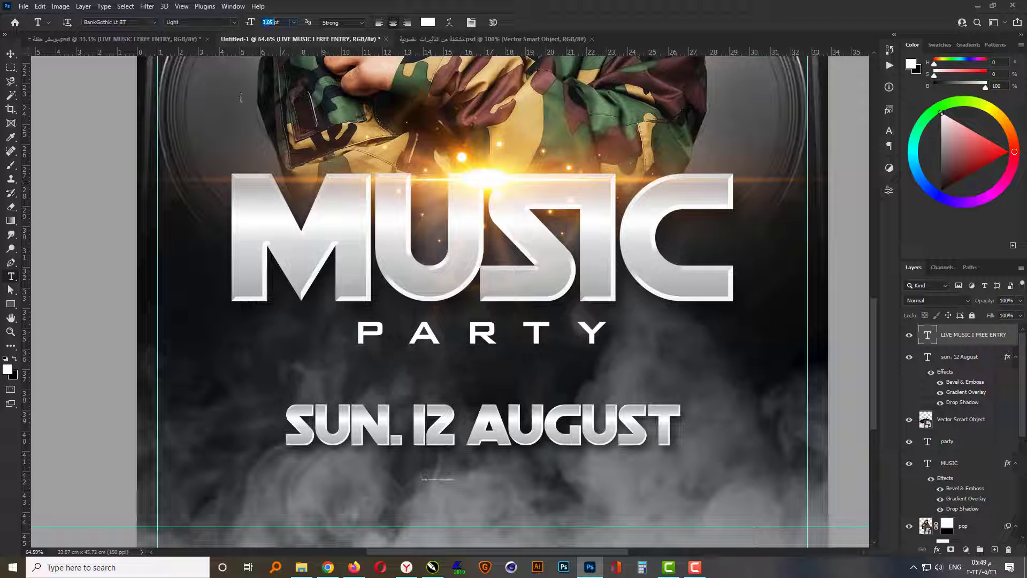
type("5")
key("Return")
key("v")
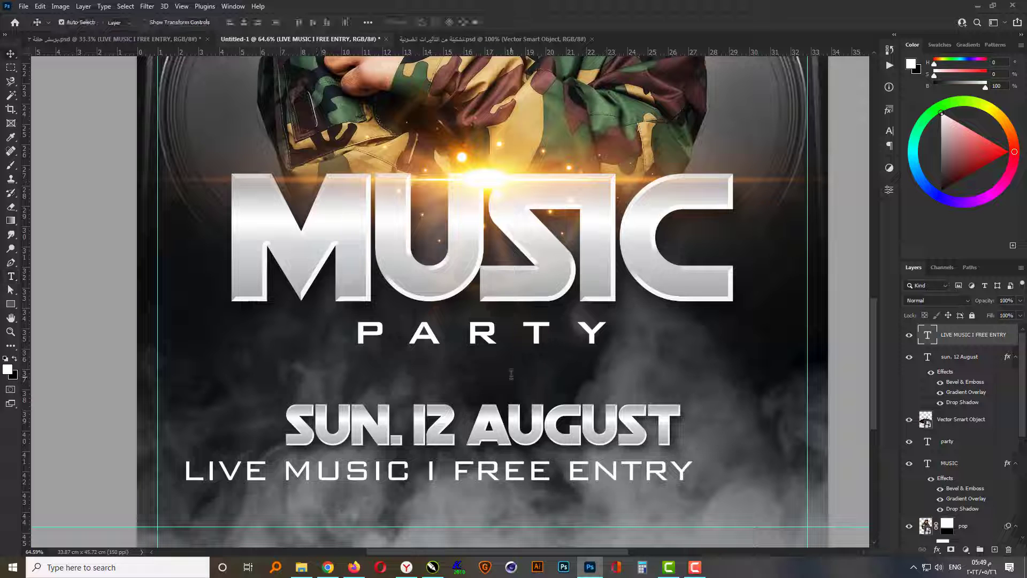
- Center the "LIVE MUSIC I FREE ENTRY" text horizontally on the canvas
key("ctrl+a")
left_click(244, 23)
key("ctrl+d")
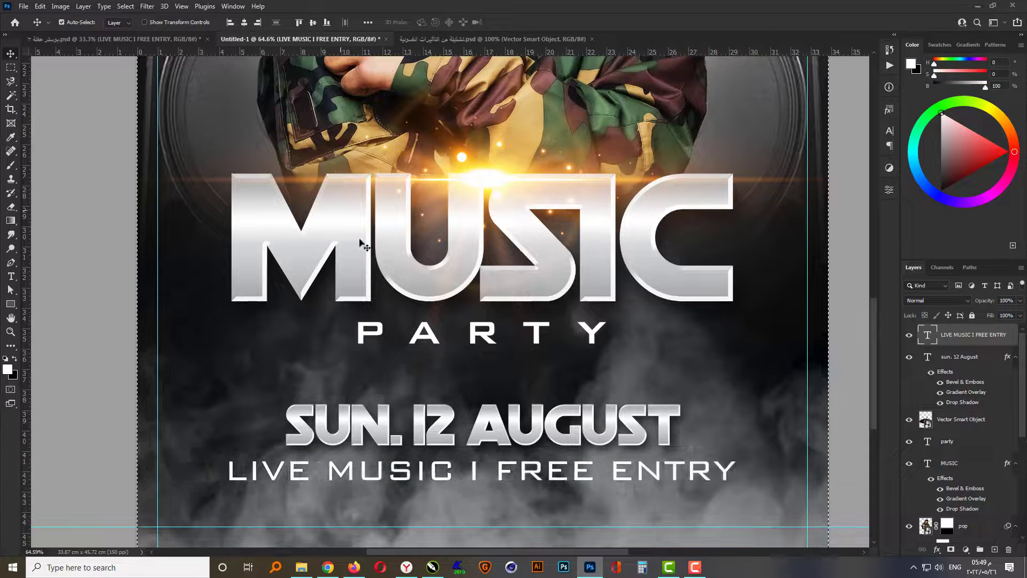
- Set the tracking of the "LIVE MUSIC I FREE ENTRY" text to -50 and nudge it up closer to the date
left_click(890, 132)
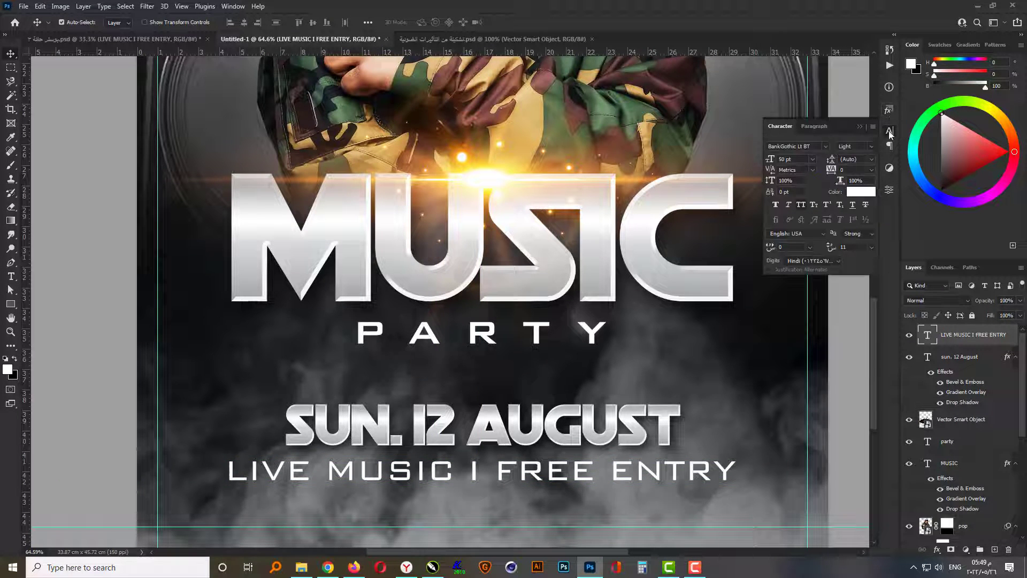
left_click(871, 171)
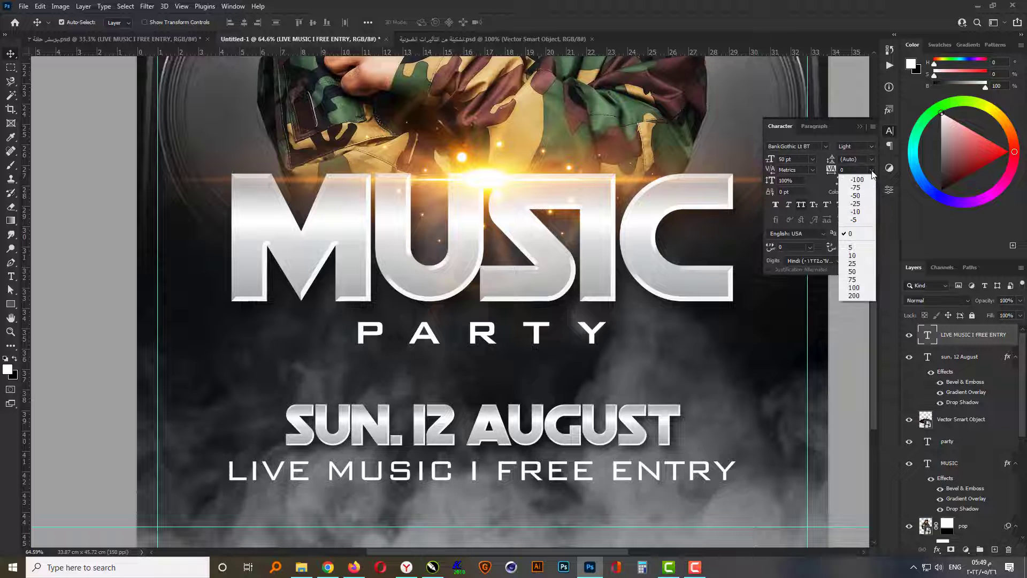
left_click(866, 201)
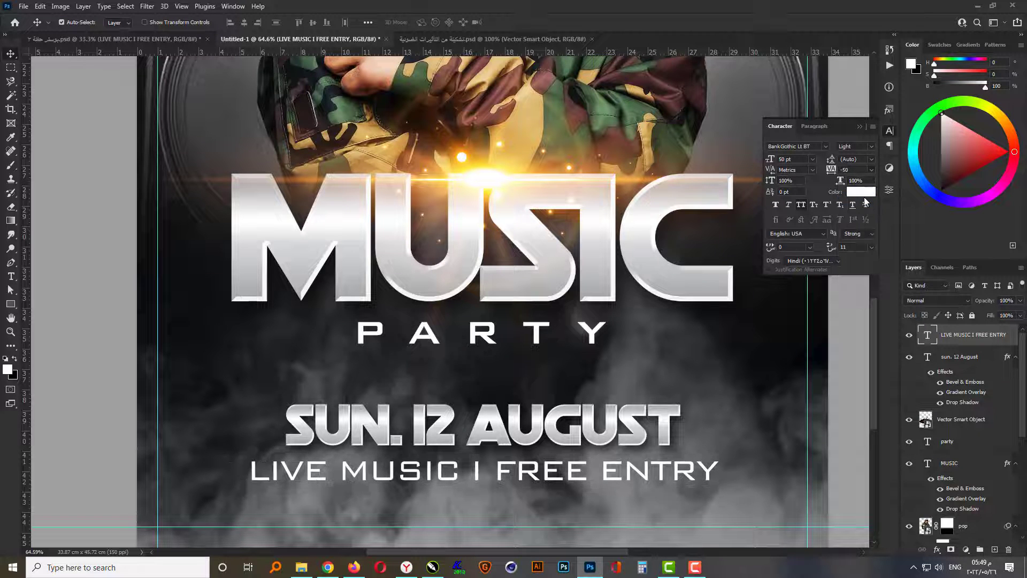
left_click(858, 128)
key("Up")
key("Up")
key("Up")
key("Up")
key("Up")
key("Up")
key("Up")
key("Up")
key("Up")
key("Up")
key("Up")
key("Up")
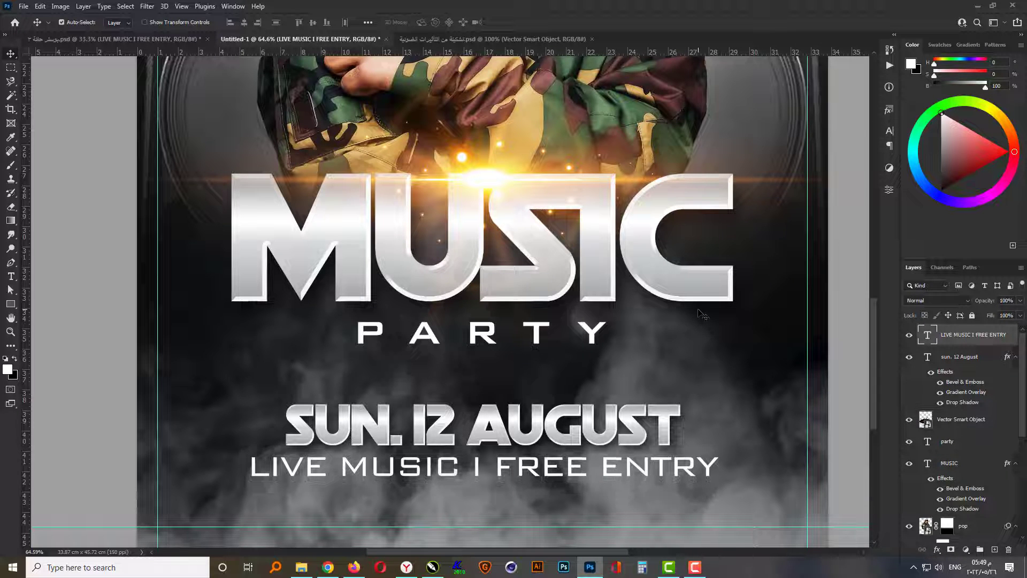
- Set the font size of the PARTY text to 90 pt
left_click(497, 347)
key("t")
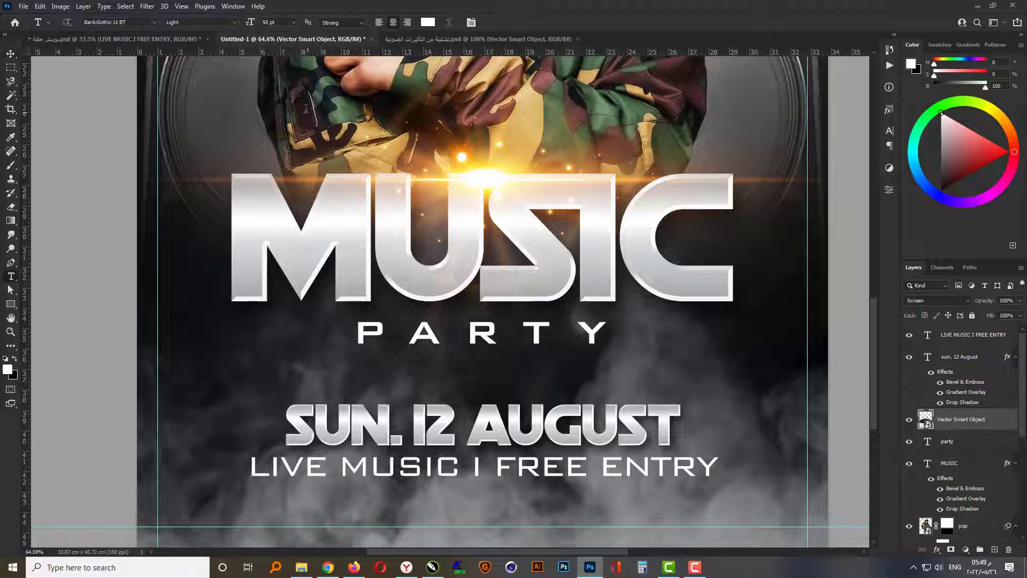
left_click(264, 22)
key("Return")
left_click(951, 447)
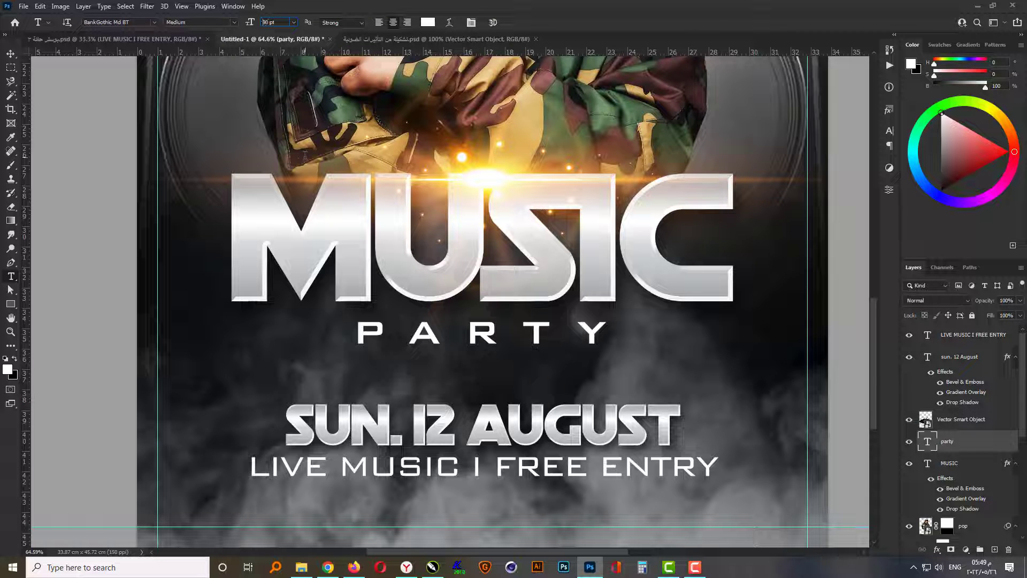
key("Return")
key("v")
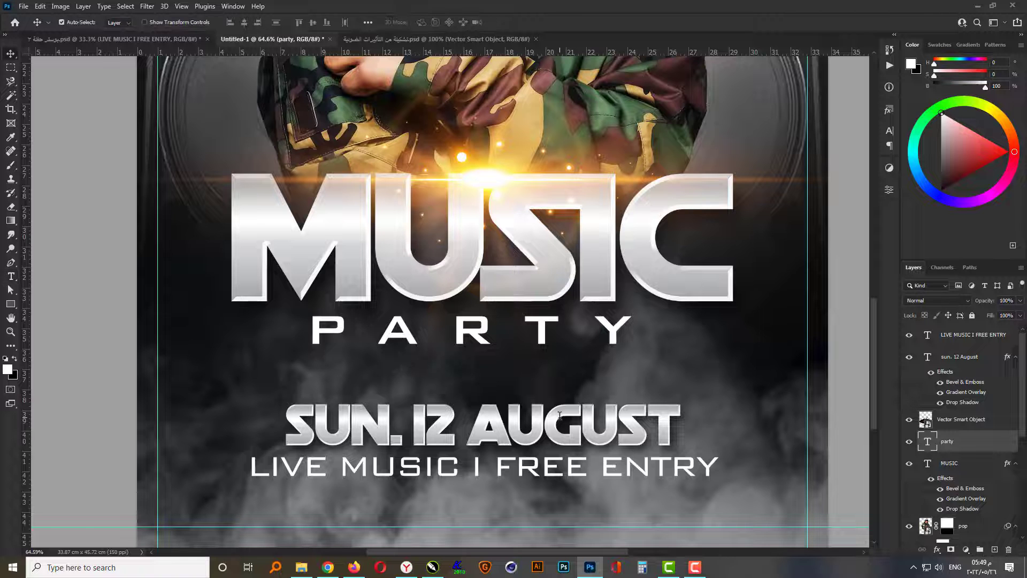
- Move the PARTY text slightly down from the MUSIC headline and center it horizontally on the canvas
key("shift+Down")
key("shift+Down")
key("ctrl+a")
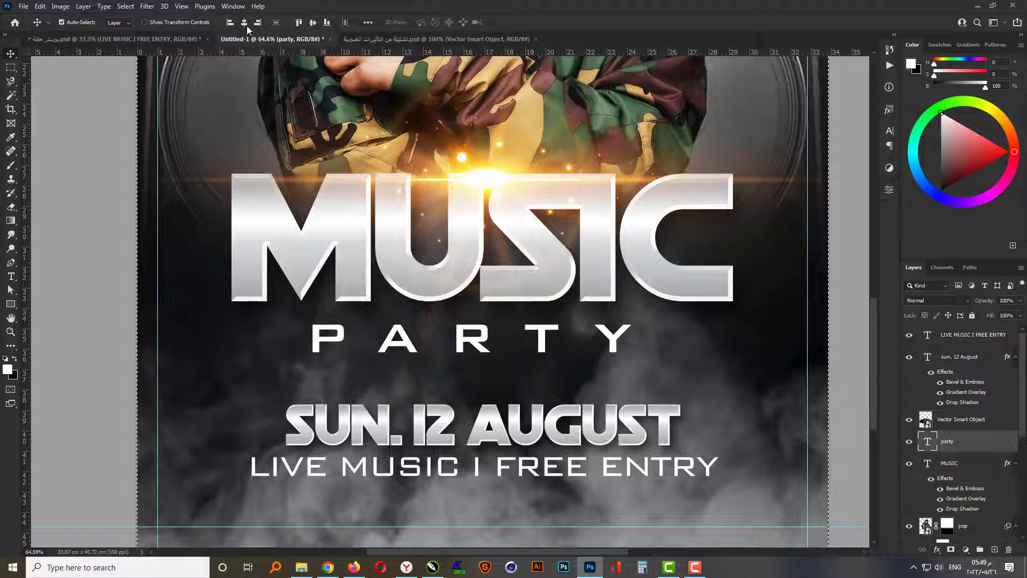
left_click(244, 22)
key("ctrl+d")
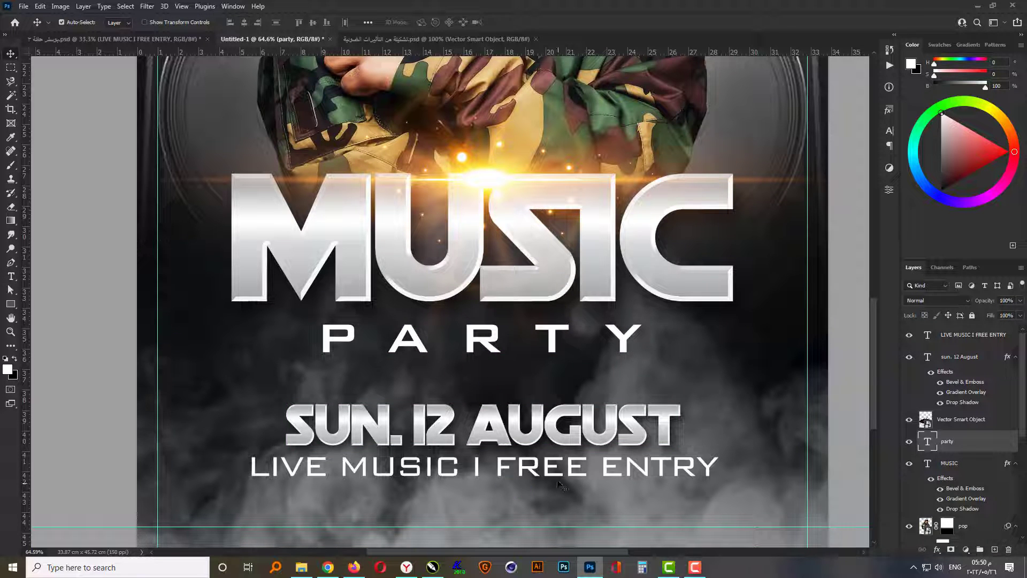
- Underline the "LIVE MUSIC I FREE ENTRY" text
left_click(532, 468)
left_click(890, 133)
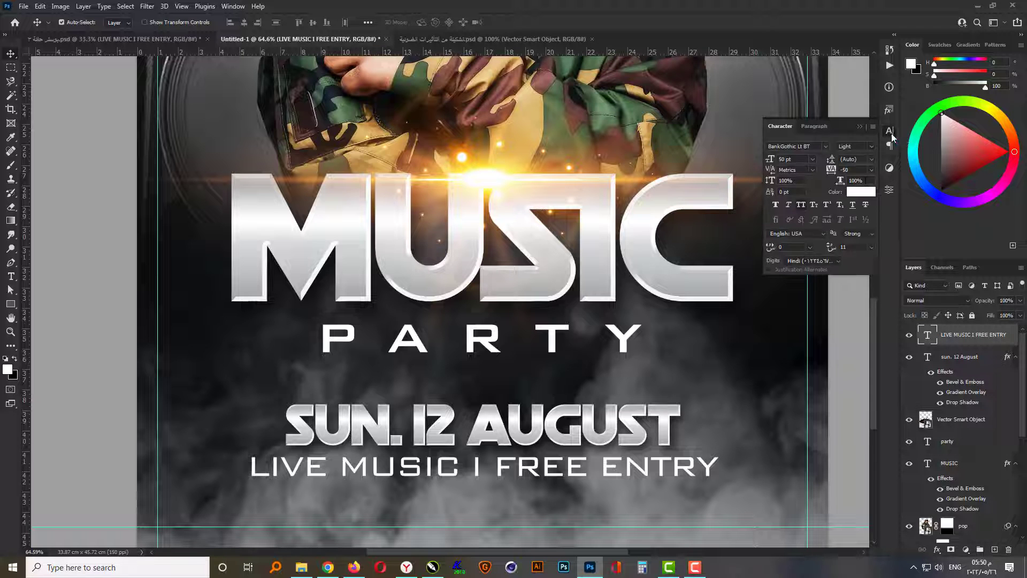
left_click(853, 206)
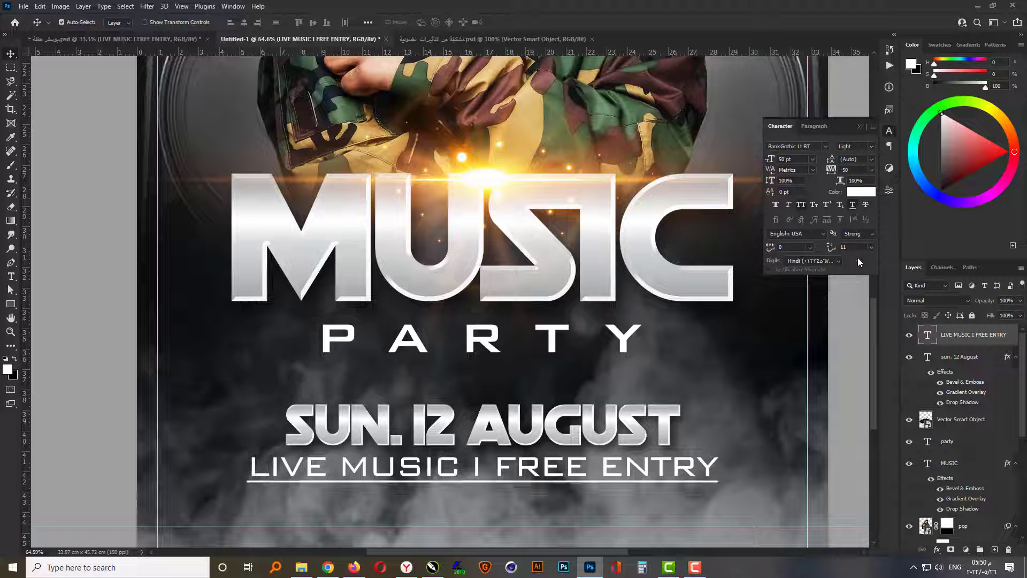
left_click(859, 129)
- Stretch the smoke image layer slightly downward past the poster's lower edge with Free Transform
key("ctrl+0")
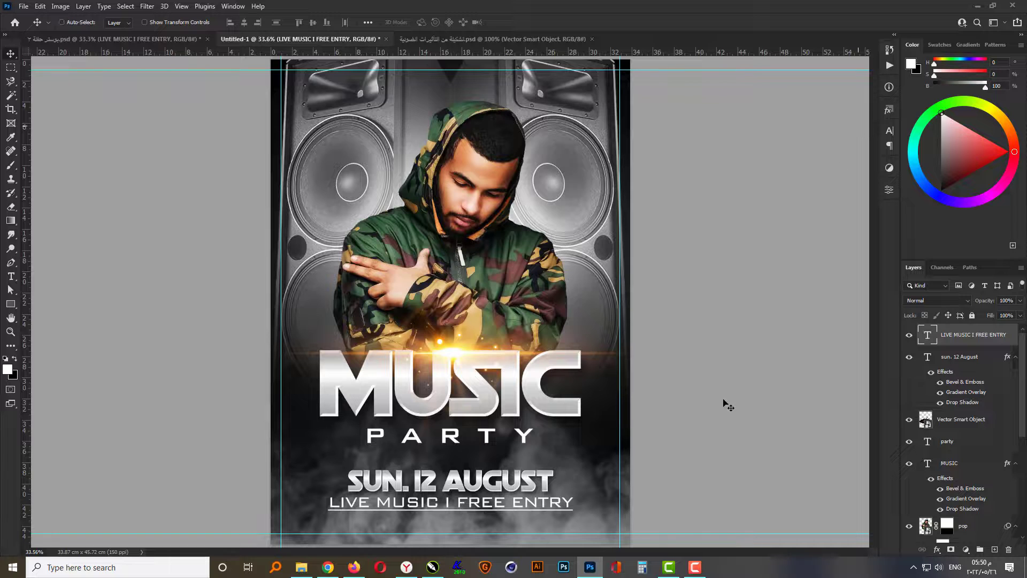
left_click(685, 445)
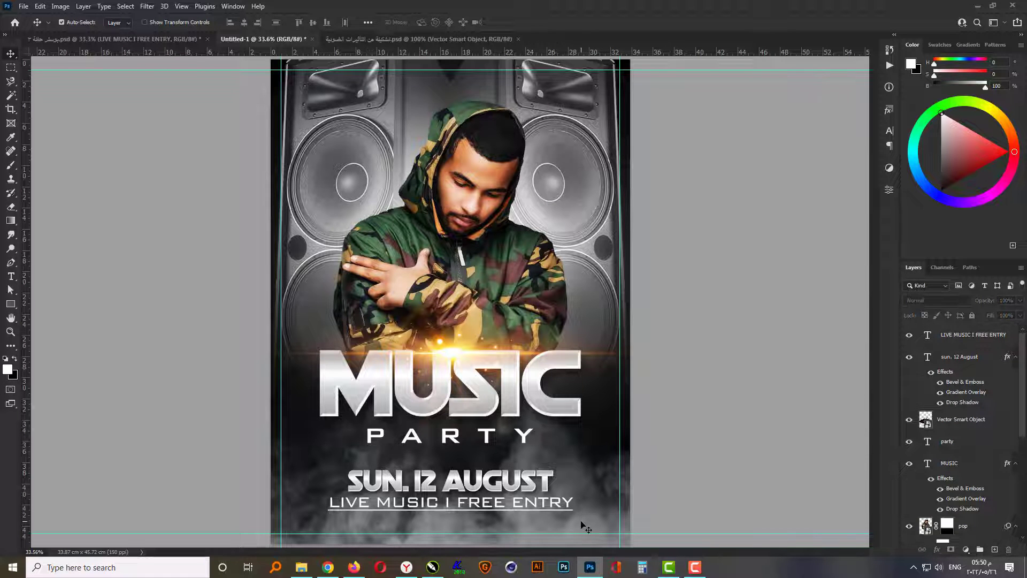
left_click(586, 528)
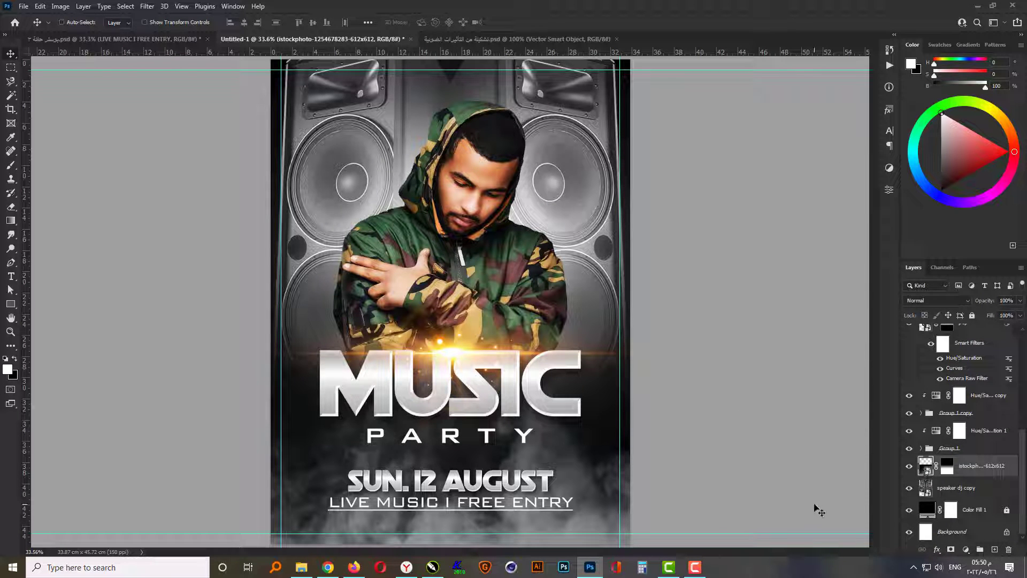
key("ctrl+t")
key("ctrl+0")
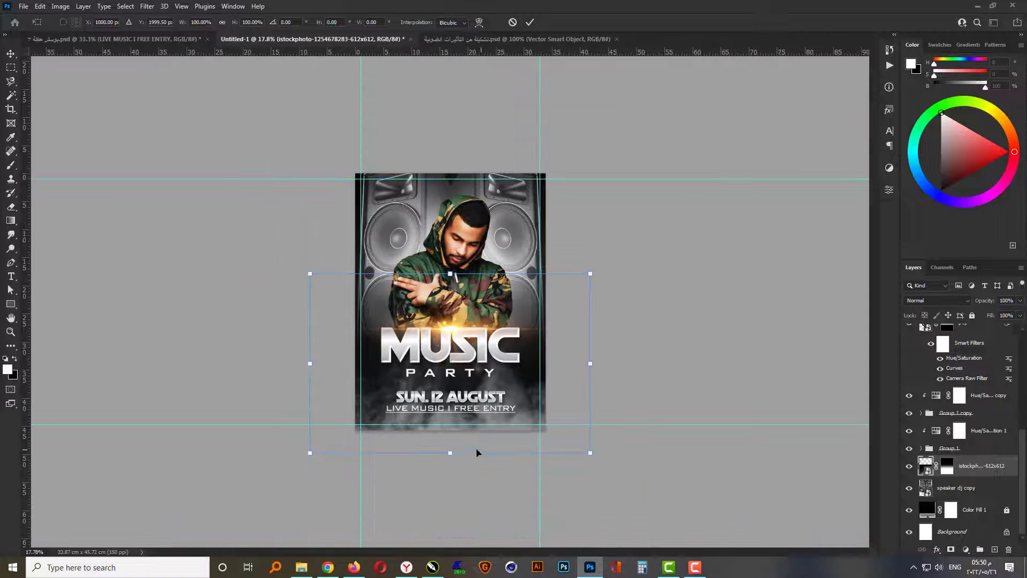
mouse_move(450, 453)
left_mouse_down()
mouse_move(447, 483)
mouse_move(448, 464)
left_mouse_up()
key("Return")
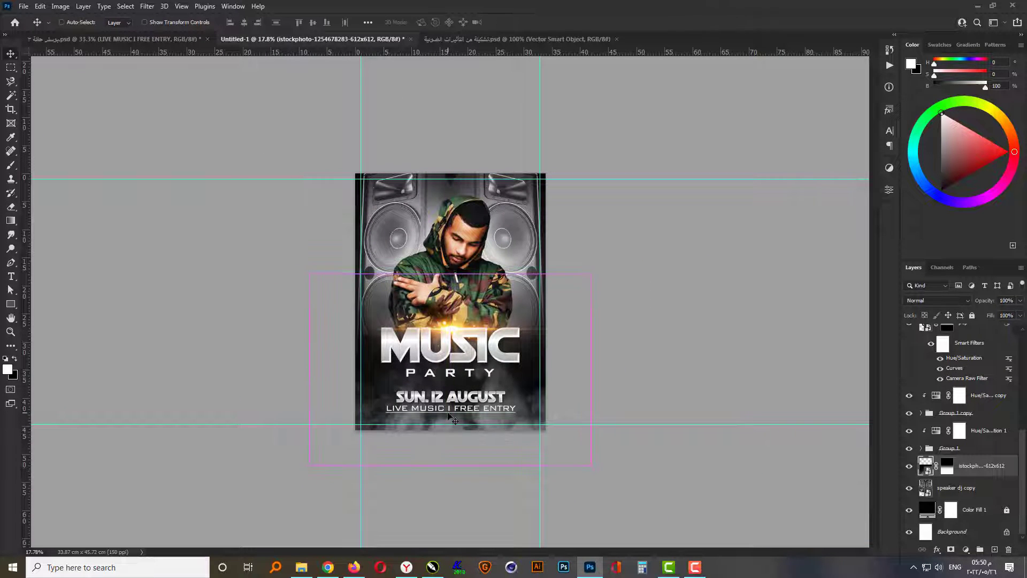
key("ctrl+0")
left_click(684, 286, "ctrl")
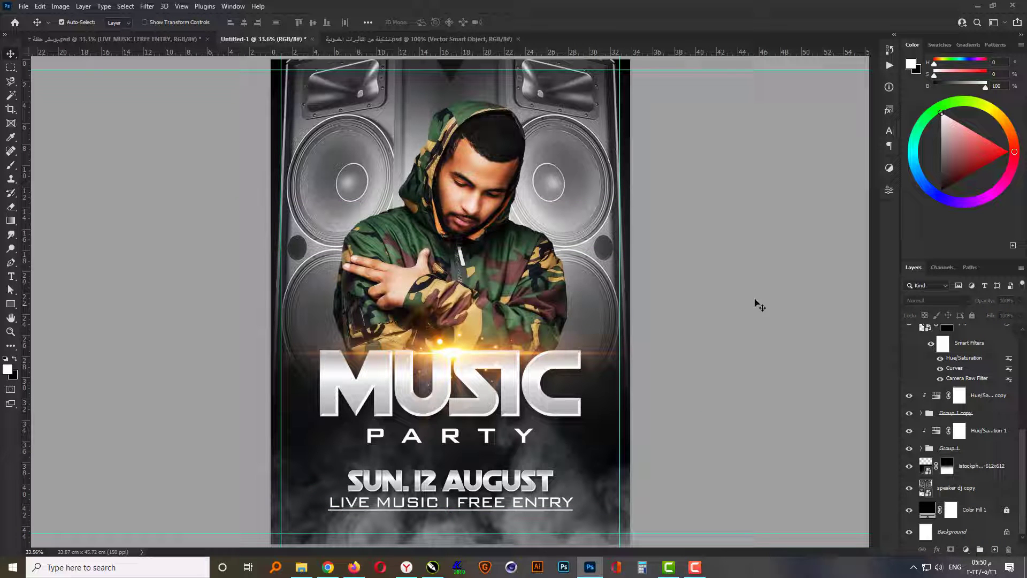
- Apply Curves to the "speaker dj copy" layer, darkening shadows with input 70 to output 40 and slightly raising the highlights
left_click(577, 118)
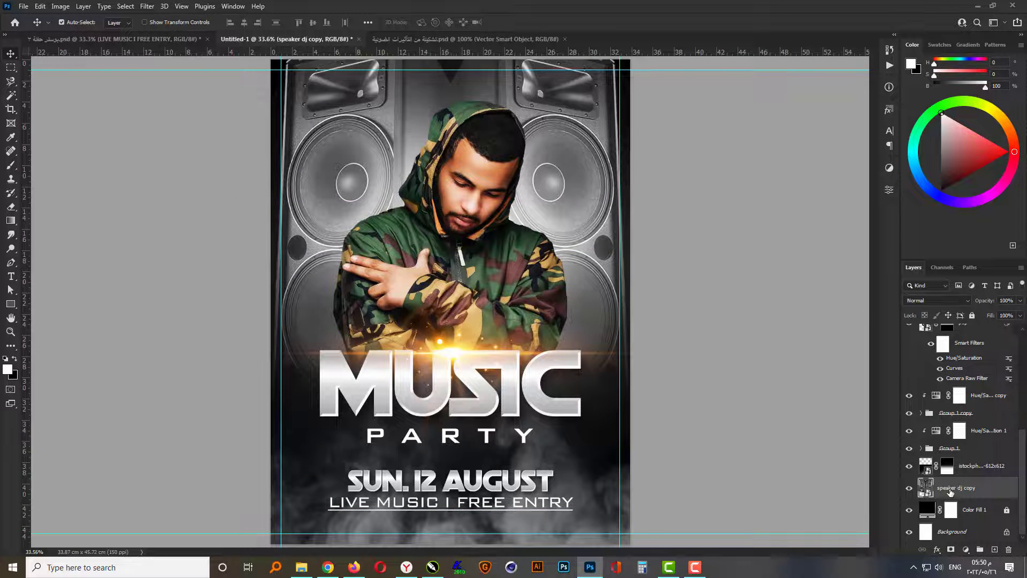
left_click(59, 5)
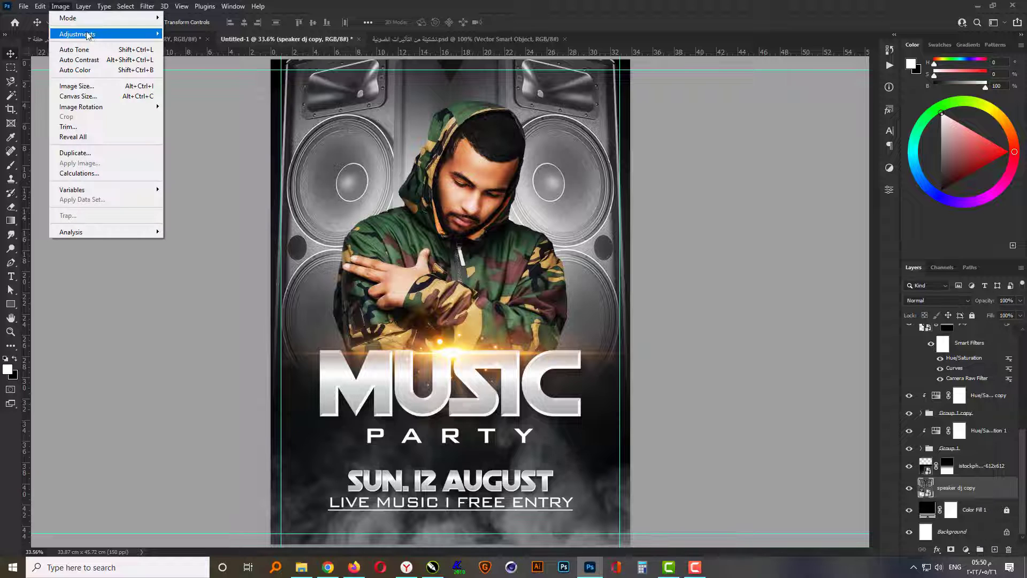
mouse_move(89, 32)
left_click(182, 48)
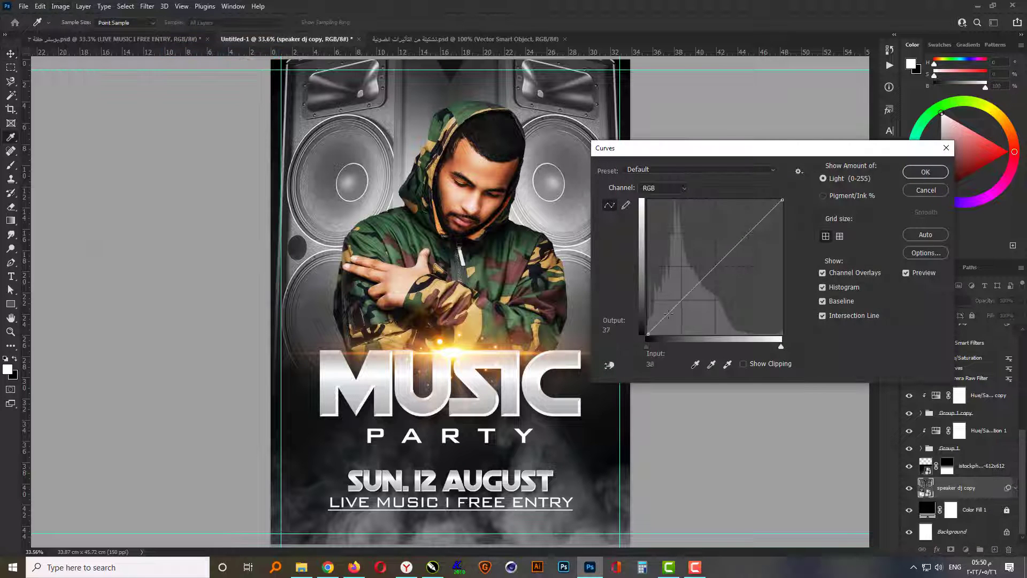
left_click_drag(668, 314, 685, 313)
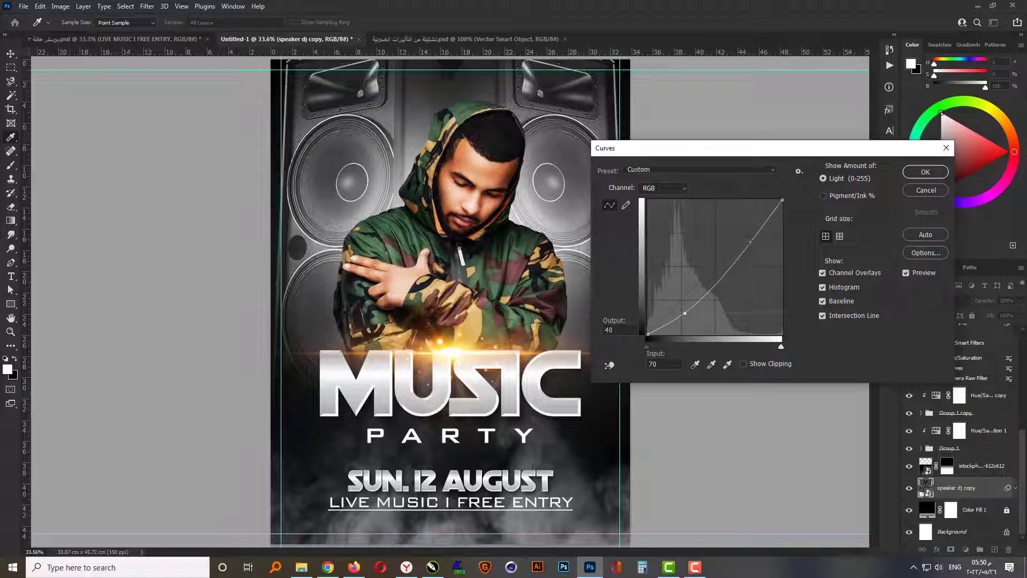
left_click_drag(756, 237, 752, 227)
left_click(926, 172)
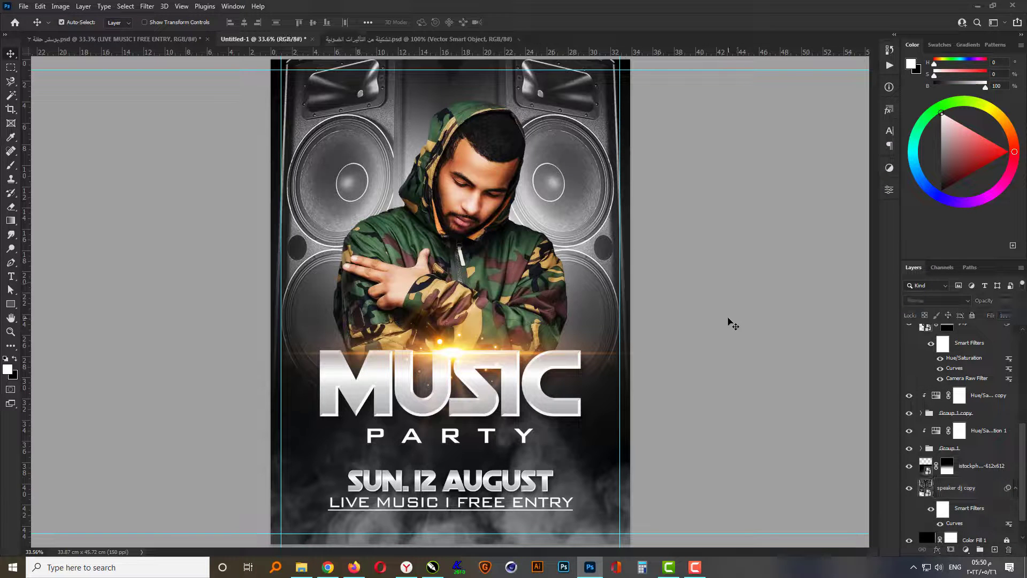
- Preview the poster in full-screen mode with the guides hidden
key("f")
key("f")
key("ctrl+plus")
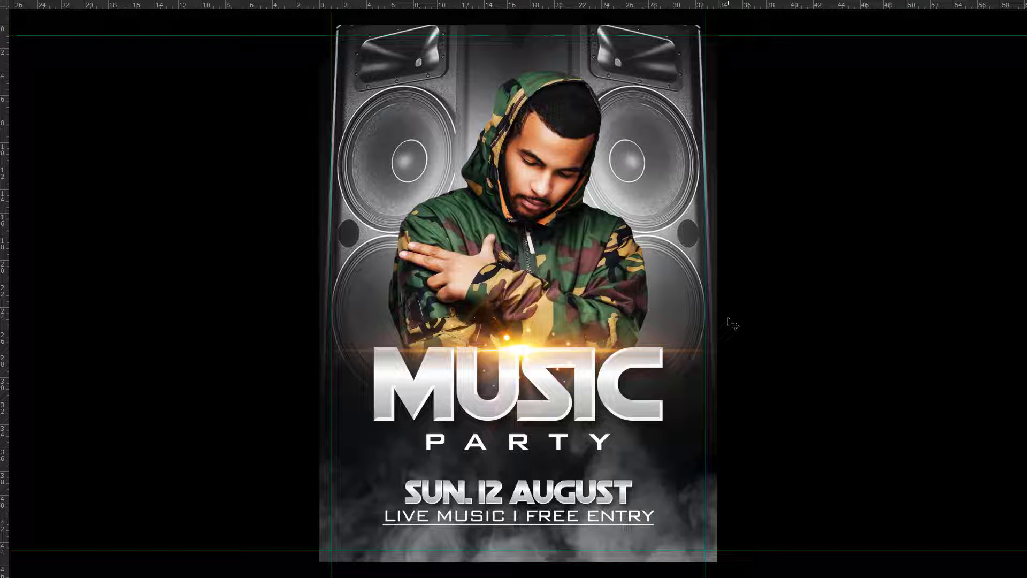
key("ctrl+semicolon")
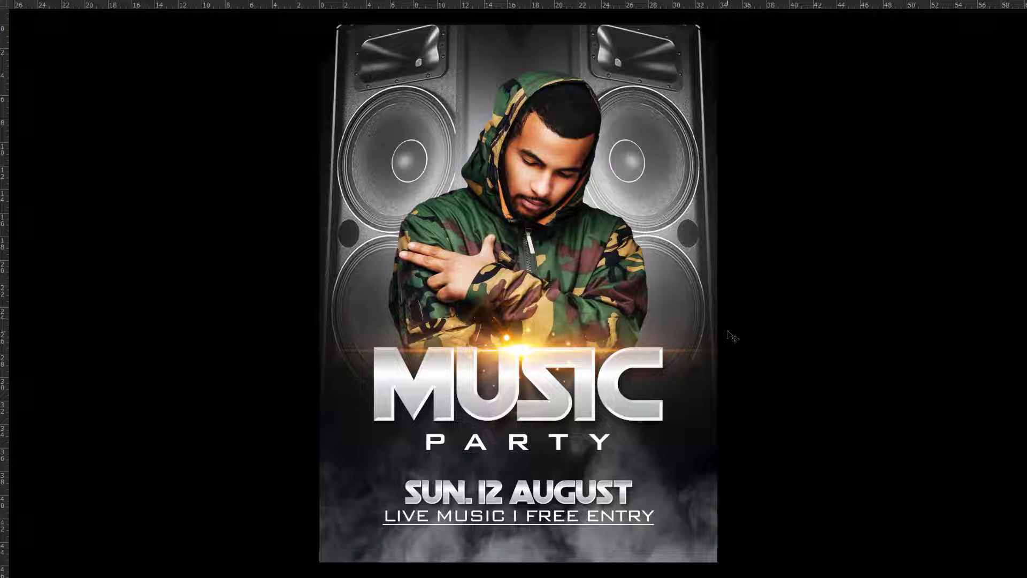